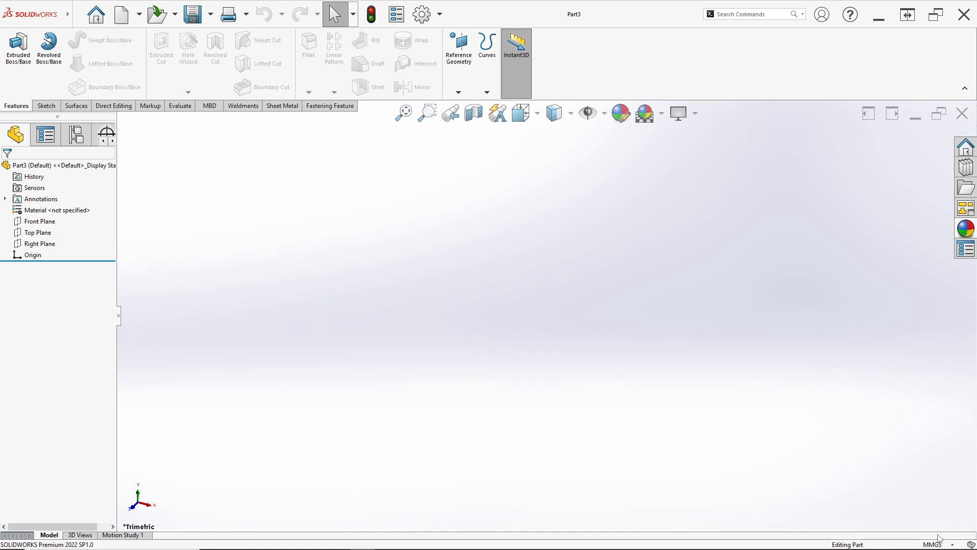
# Check the MMGS document units and the bracket reference drawing, and start a sketch on the Front Plane
pyautogui.click(937, 543)
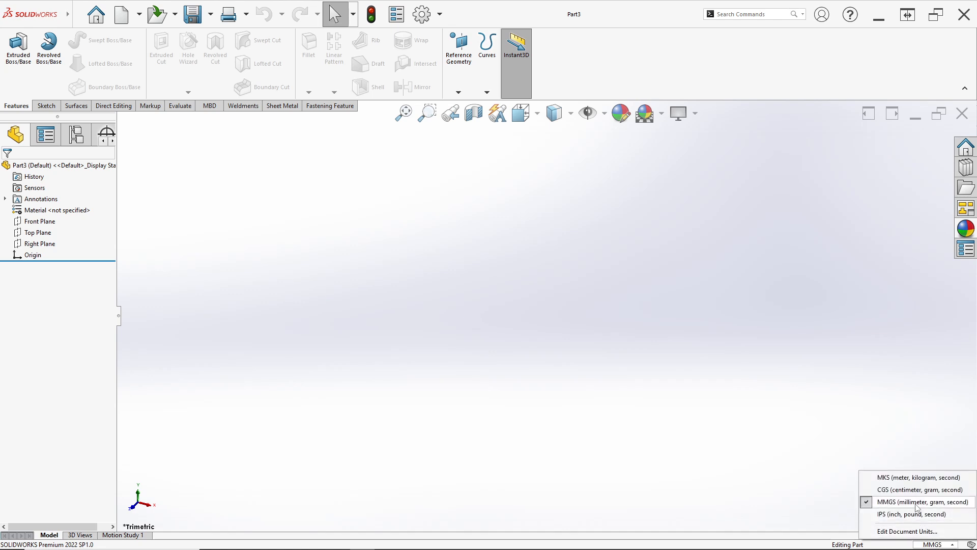
pyautogui.click(717, 486)
pyautogui.hotkey('alt', 'Tab')
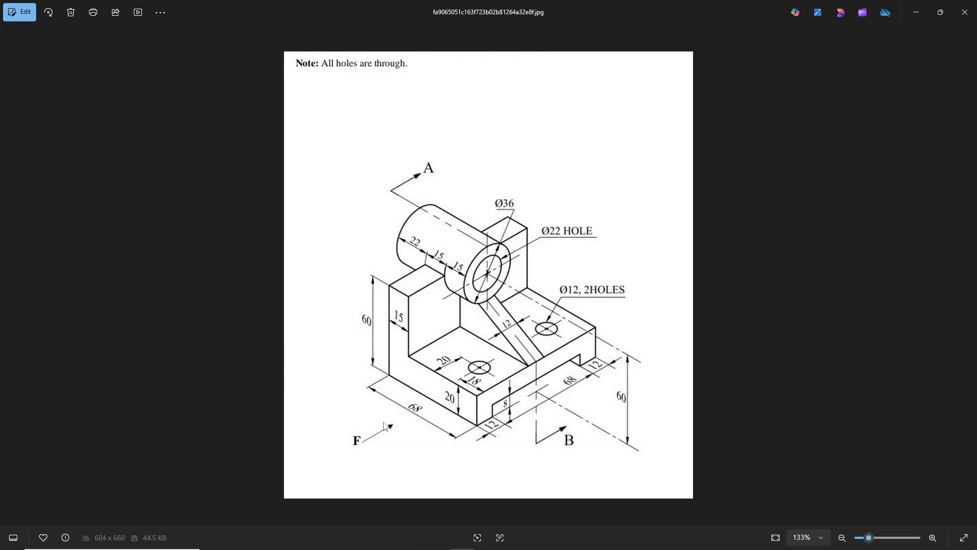
pyautogui.hotkey('alt', 'Tab')
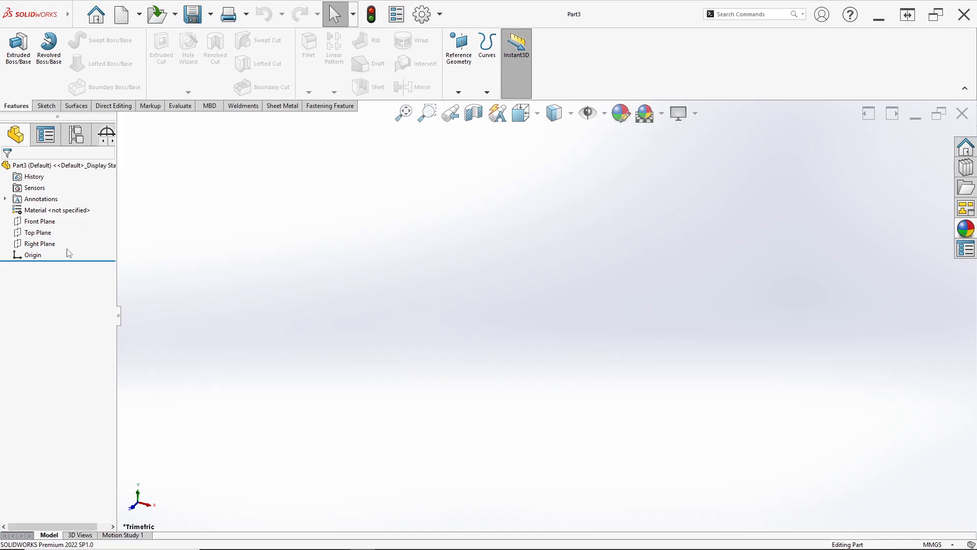
pyautogui.rightClick(47, 227)
pyautogui.click(77, 208)
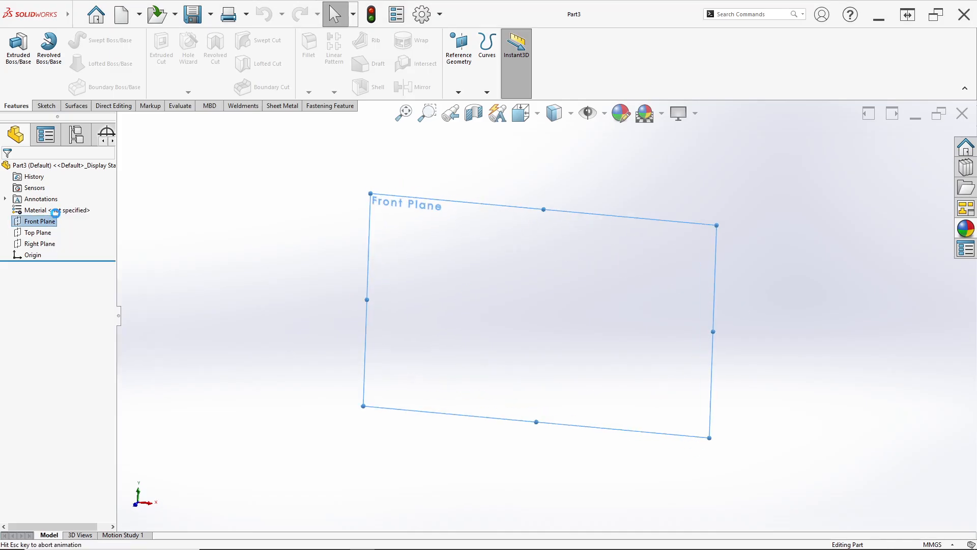
# Sketch a closed L-shaped profile with its outer corner at the origin, about 73 mm wide, with a base leg about 20 mm high
pyautogui.click(75, 51)
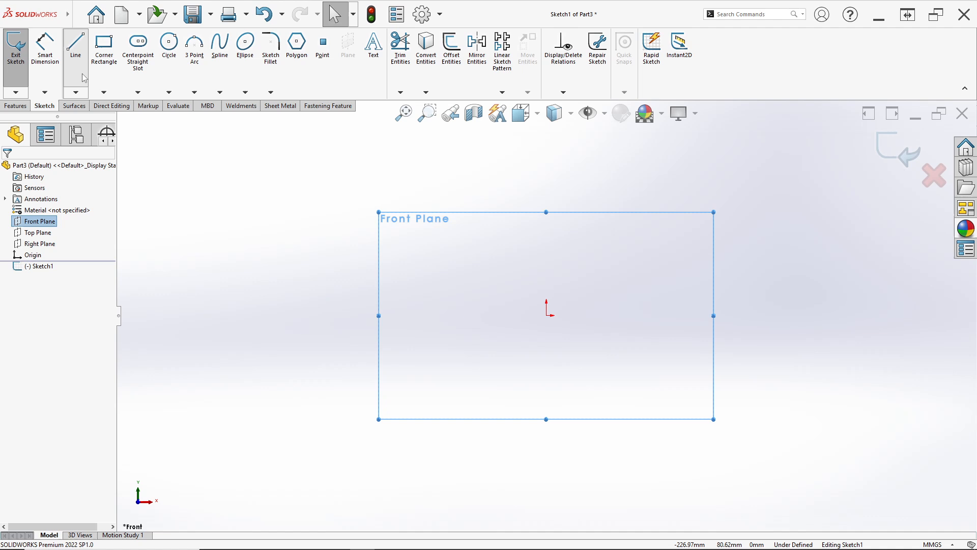
pyautogui.click(682, 315)
pyautogui.click(546, 315)
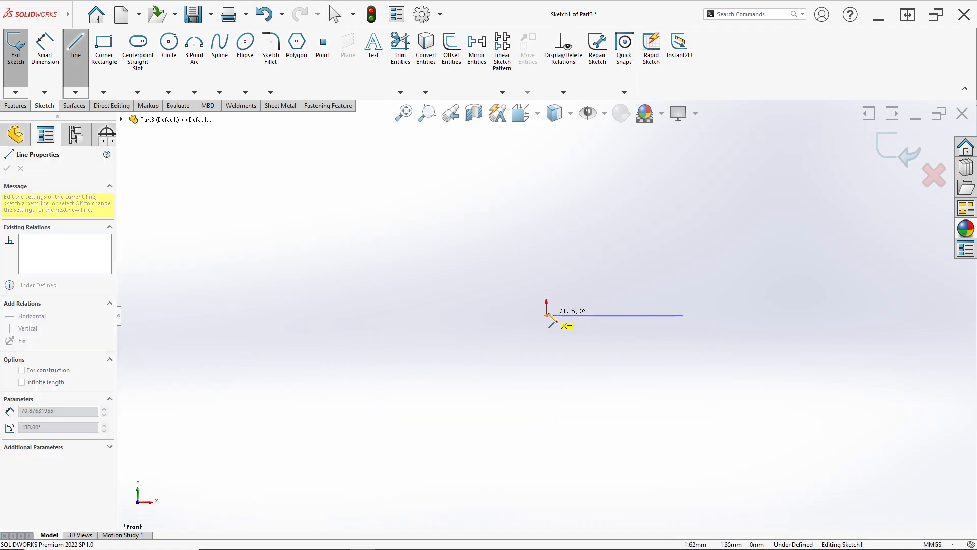
pyautogui.click(546, 181)
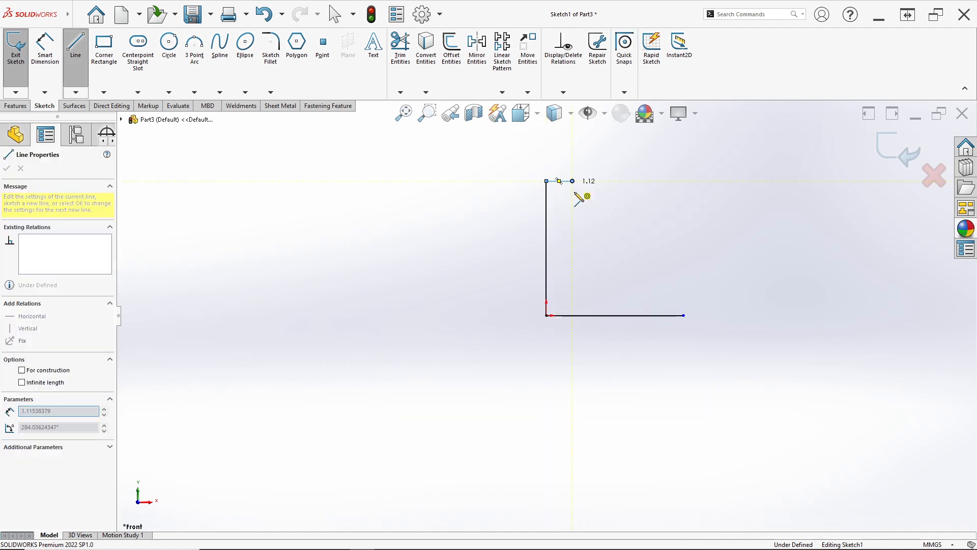
pyautogui.click(571, 180)
pyautogui.click(572, 277)
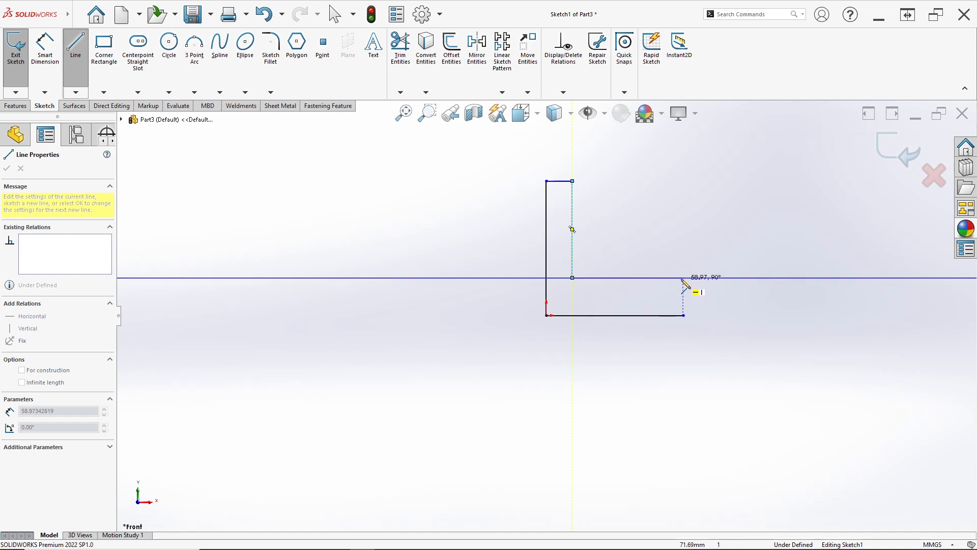
pyautogui.click(683, 278)
pyautogui.click(683, 314)
pyautogui.scroll(-2, 664, 272)
pyautogui.scroll(1, 574, 225)
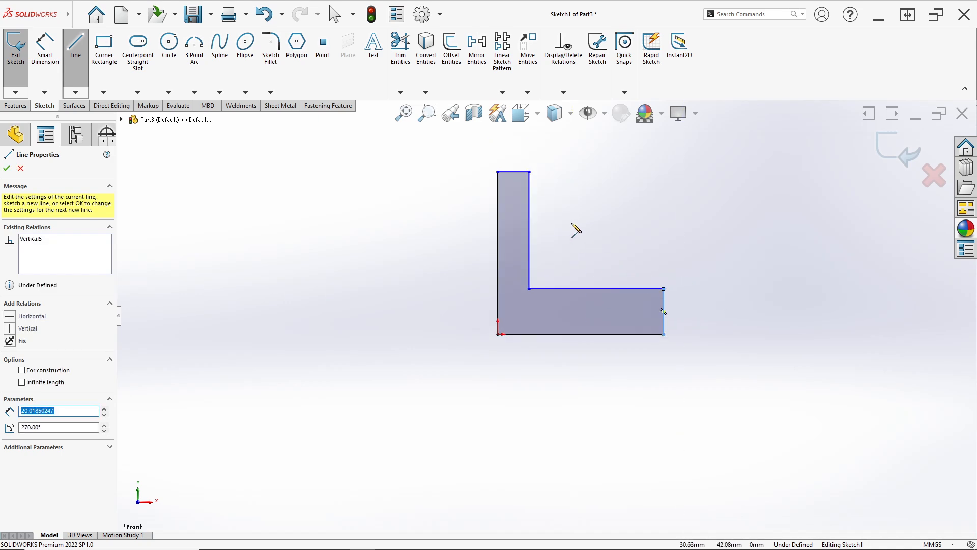
pyautogui.scroll(-1, 574, 234)
pyautogui.press('Escape')
# Following the reference drawing, dimension the L profile's bottom edge to 68 mm and the base leg's height to 20 mm
pyautogui.hotkey('alt', 'Tab')
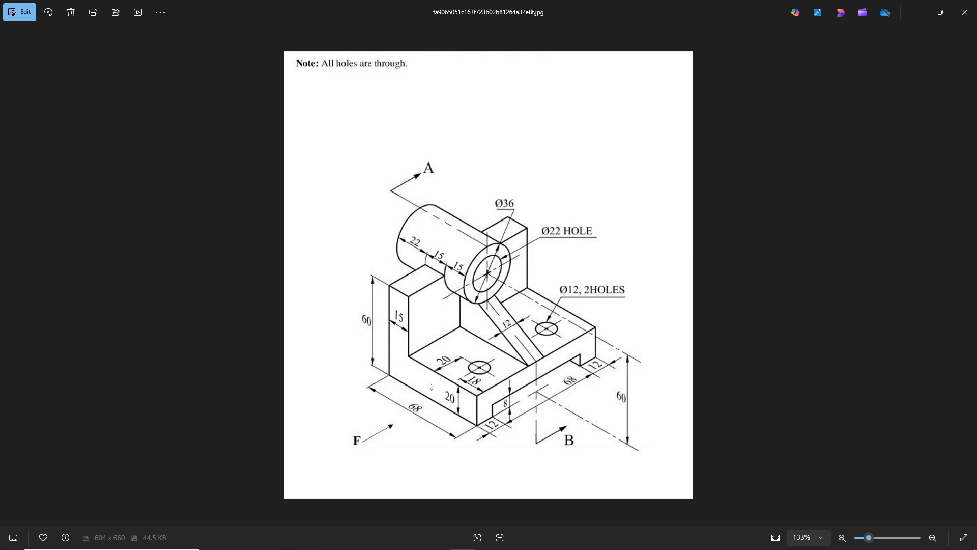
pyautogui.hotkey('alt', 'Tab')
pyautogui.click(44, 46)
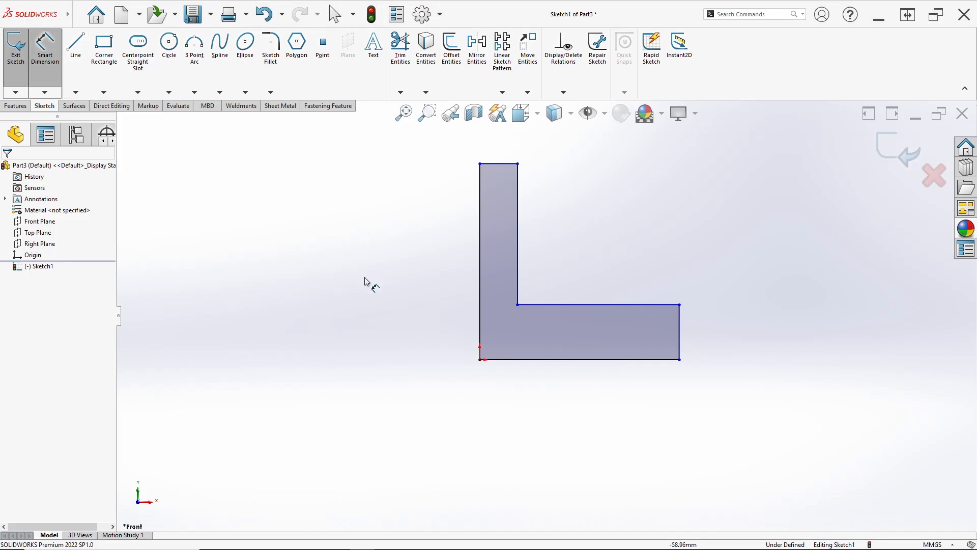
pyautogui.click(541, 360)
pyautogui.click(569, 411)
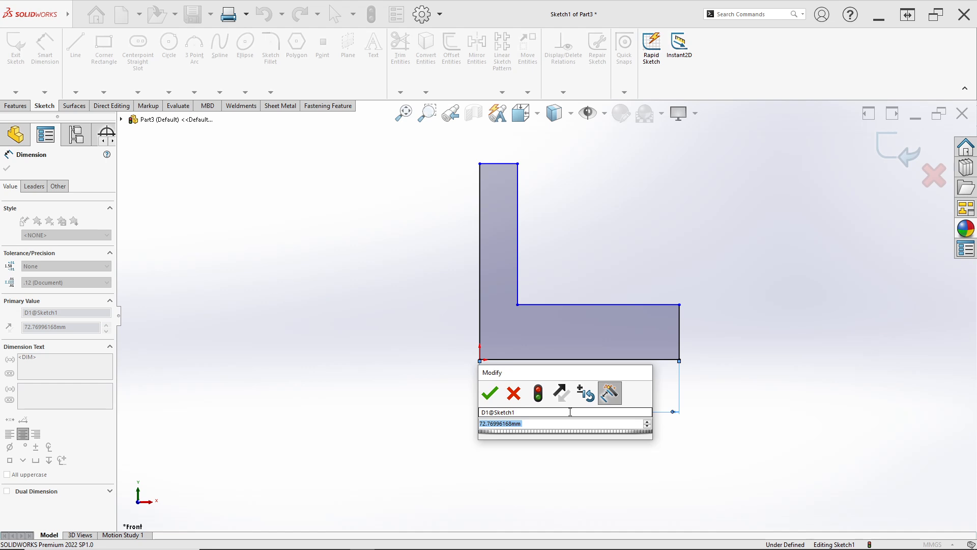
pyautogui.write('68')
pyautogui.press('Return')
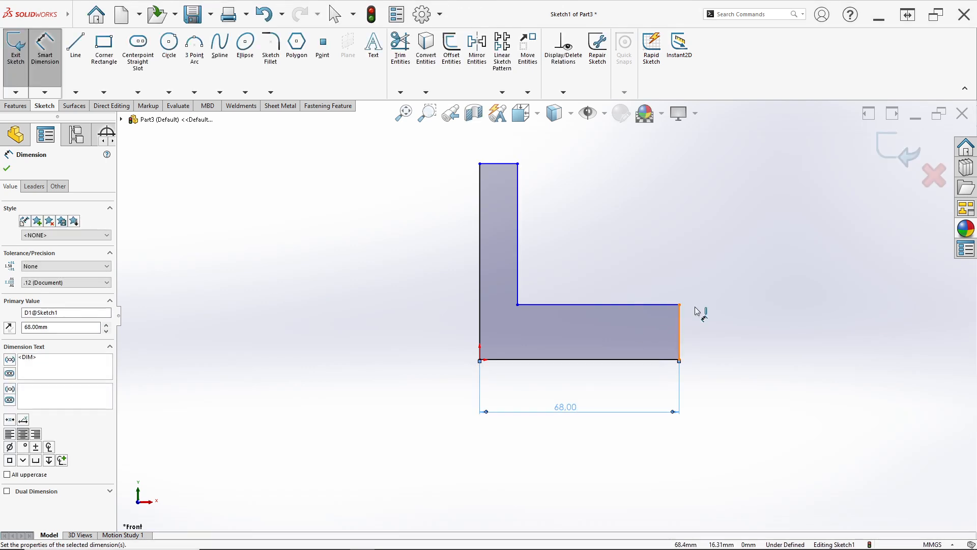
pyautogui.click(684, 331)
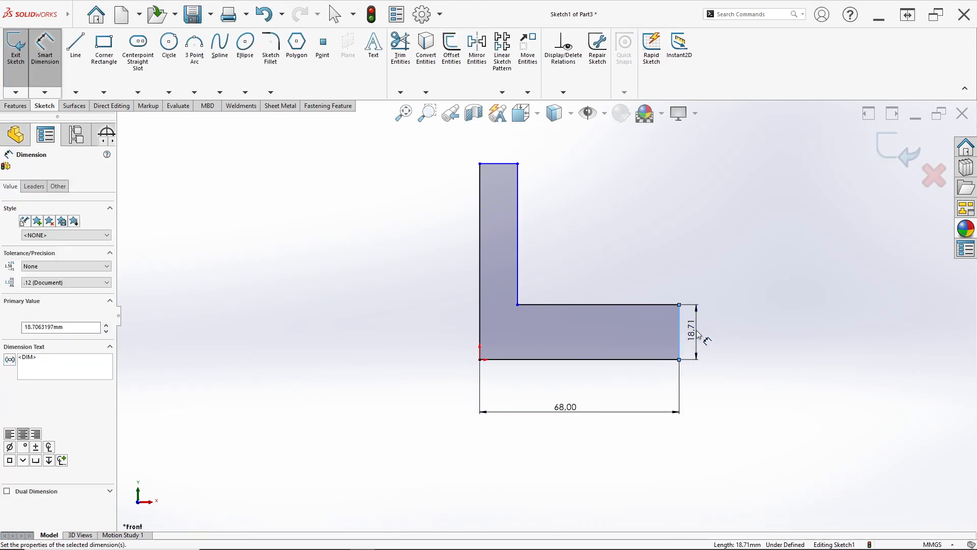
pyautogui.click(698, 331)
pyautogui.write('20')
pyautogui.press('Return')
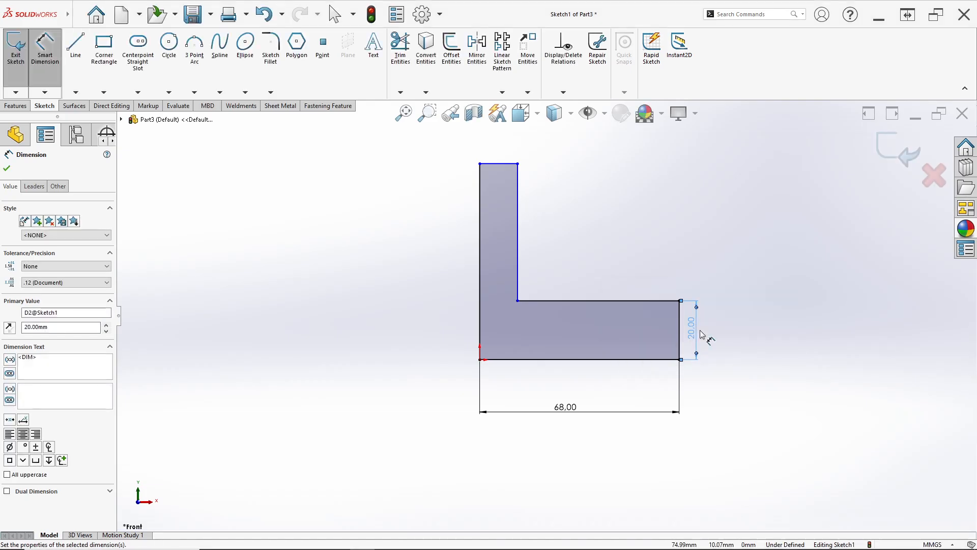
# Dimension the L profile's overall height to 60 mm and the upright leg's thickness to 15 mm, as in the reference drawing
pyautogui.hotkey('alt', 'Tab')
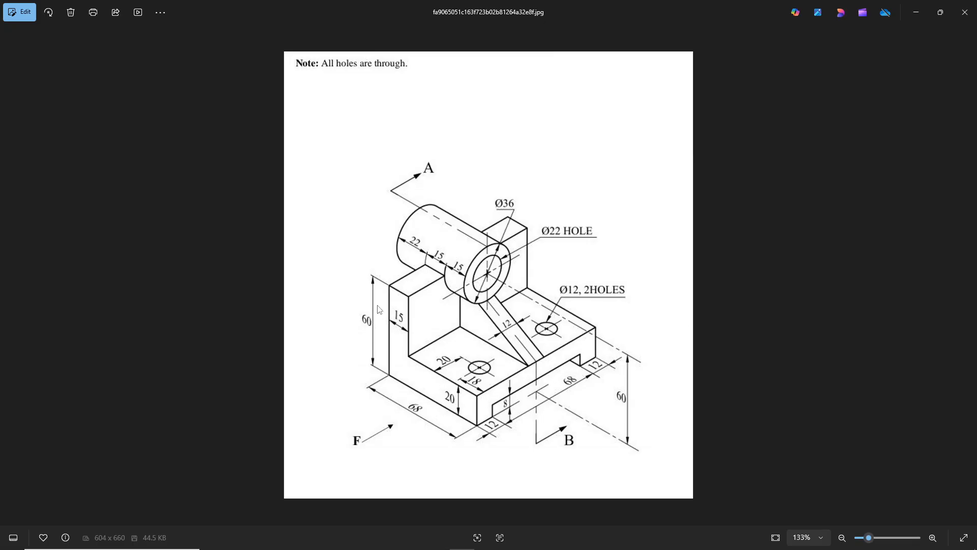
pyautogui.hotkey('alt', 'Tab')
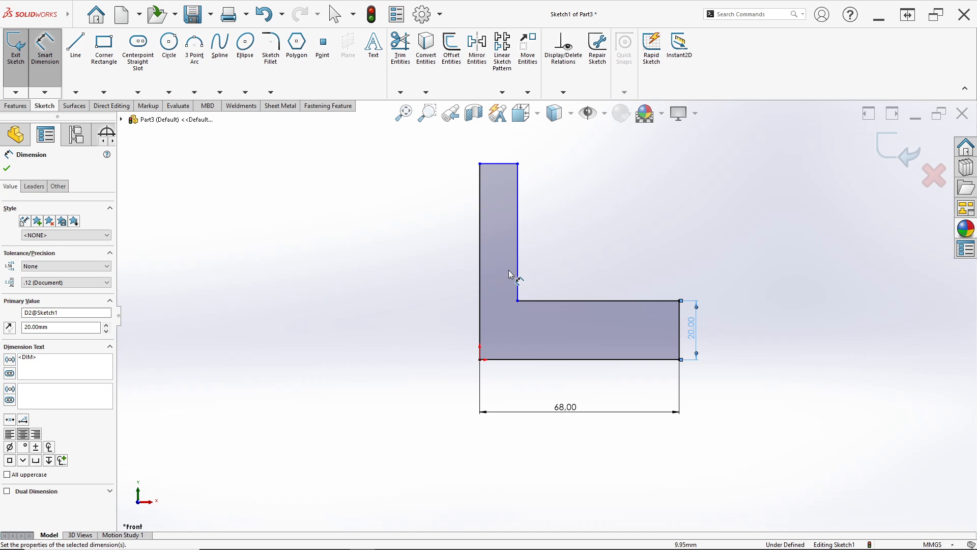
pyautogui.click(480, 269)
pyautogui.click(408, 285)
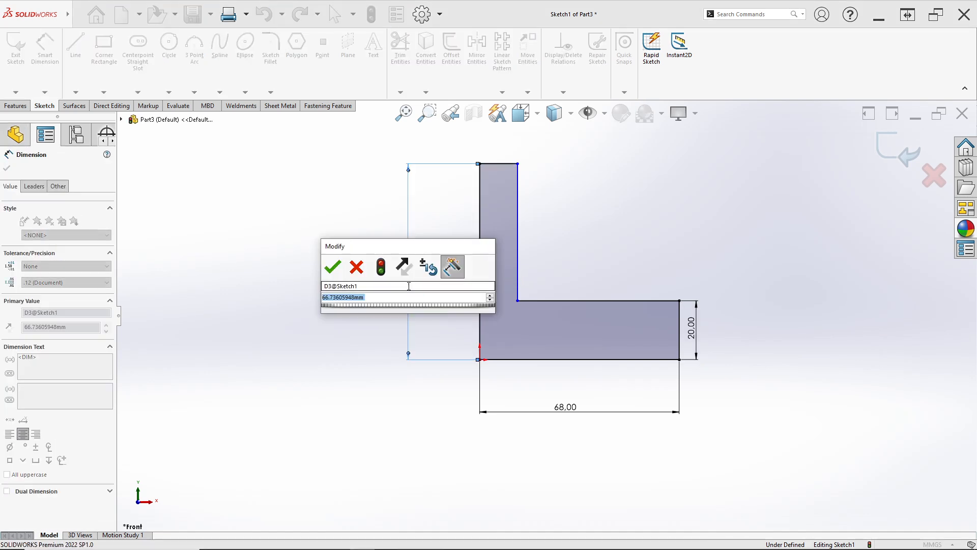
pyautogui.write('60')
pyautogui.press('Return')
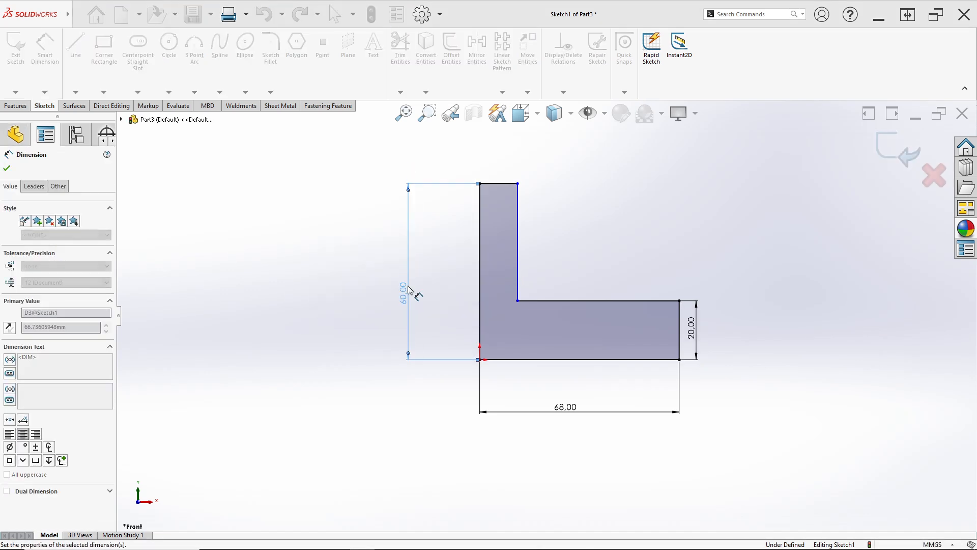
pyautogui.click(501, 183)
pyautogui.click(498, 162)
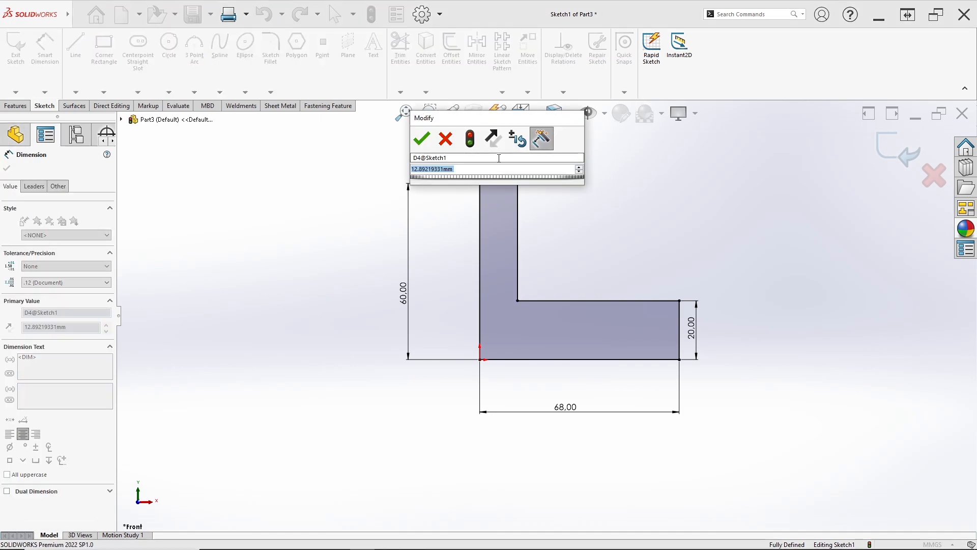
pyautogui.write('15')
pyautogui.press('Return')
# Extrude the L profile as a boss using the Mid Plane end condition with a depth of 92 mm
pyautogui.hotkey('alt', 'Tab')
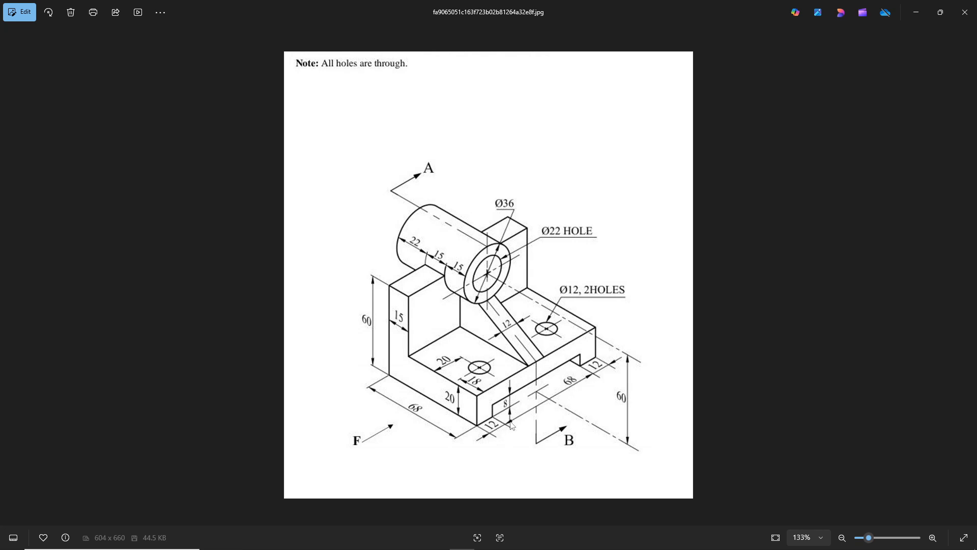
pyautogui.hotkey('alt', 'Tab')
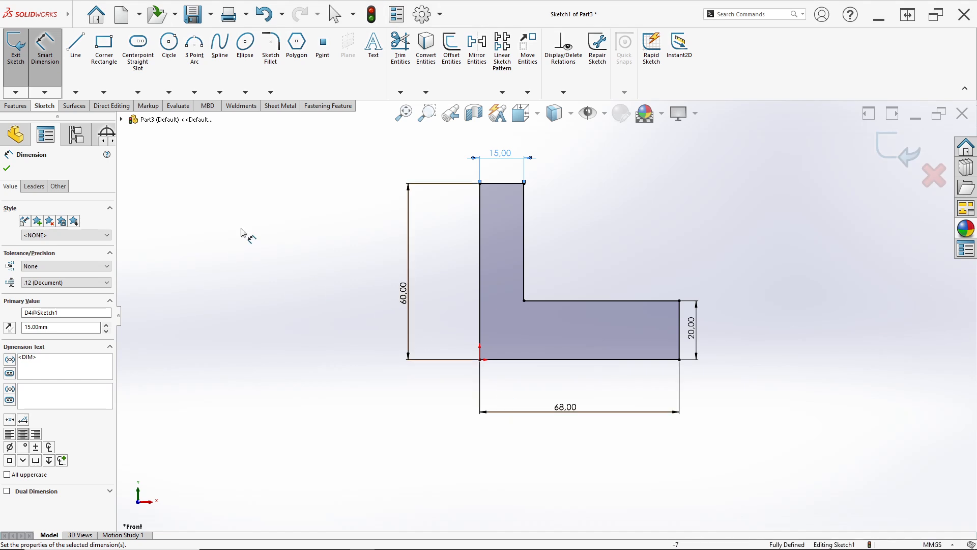
pyautogui.click(16, 106)
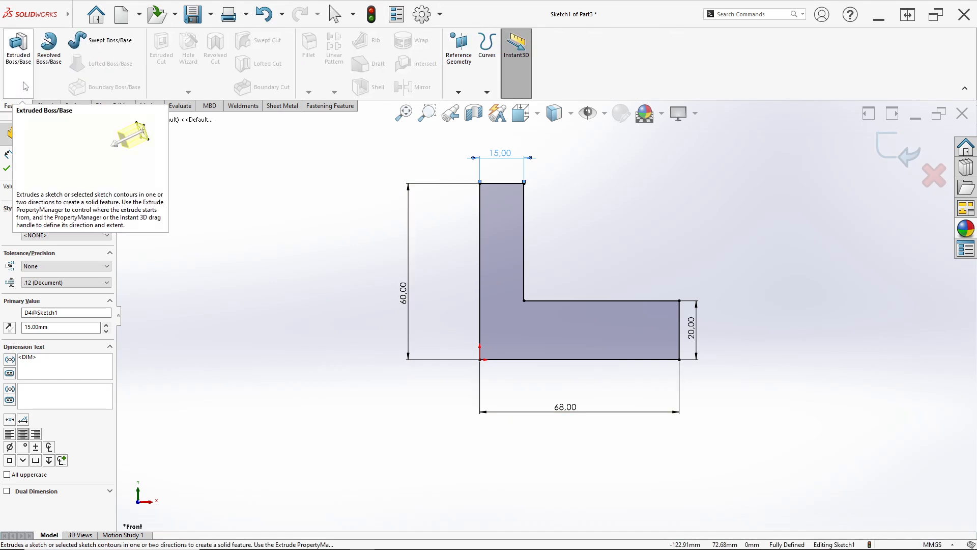
pyautogui.click(18, 49)
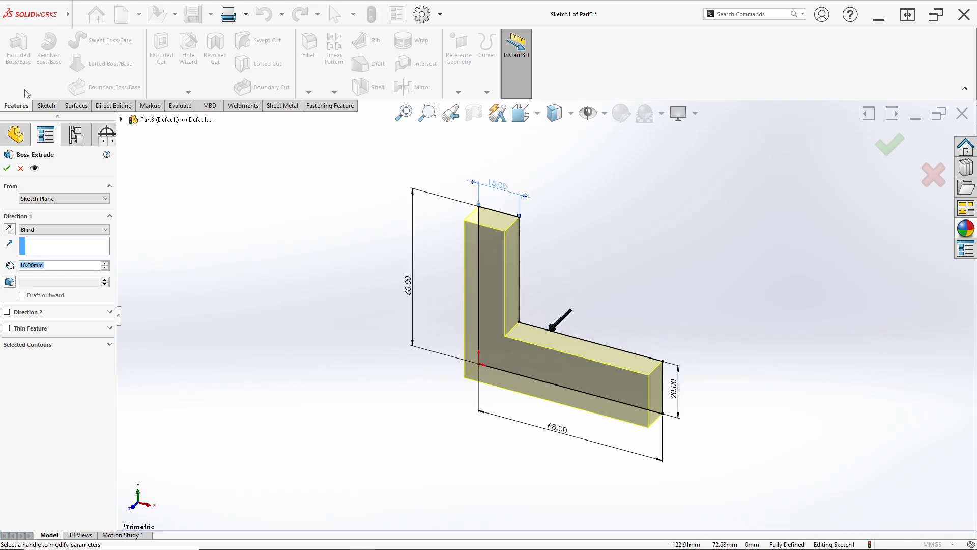
pyautogui.click(59, 229)
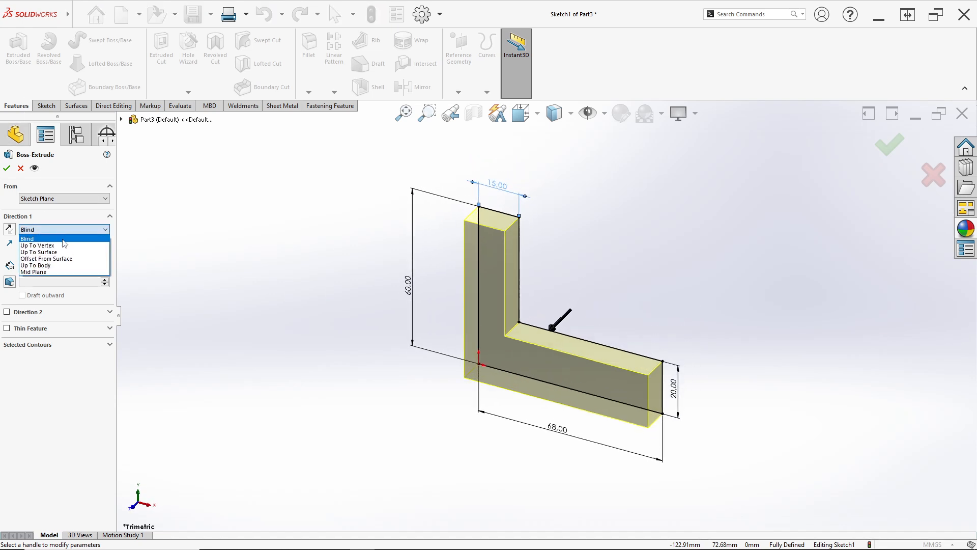
pyautogui.click(65, 272)
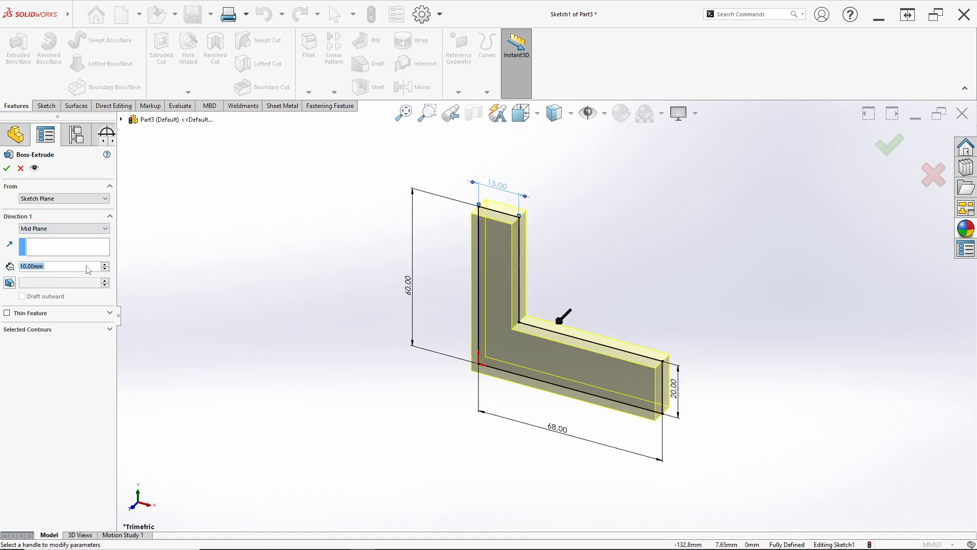
pyautogui.write('9')
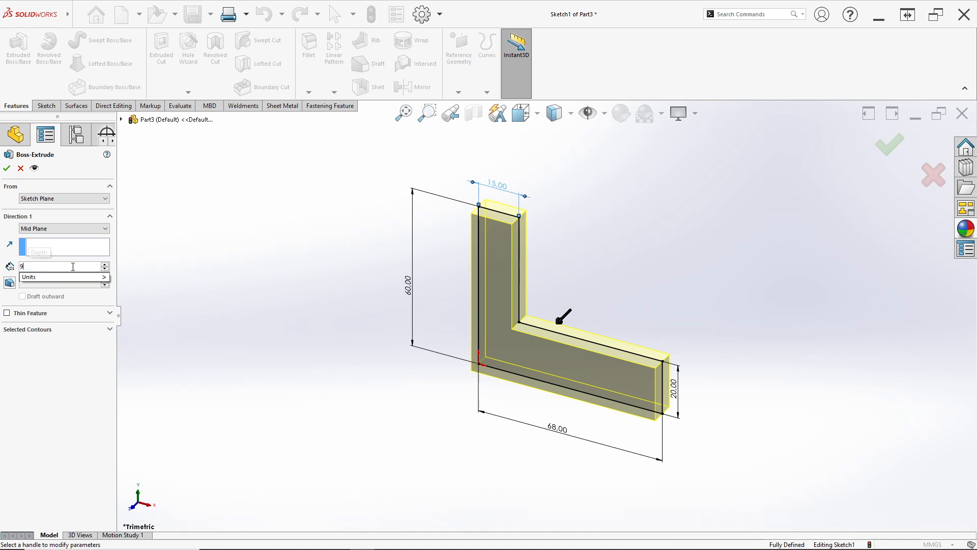
pyautogui.write('2')
pyautogui.press('Return')
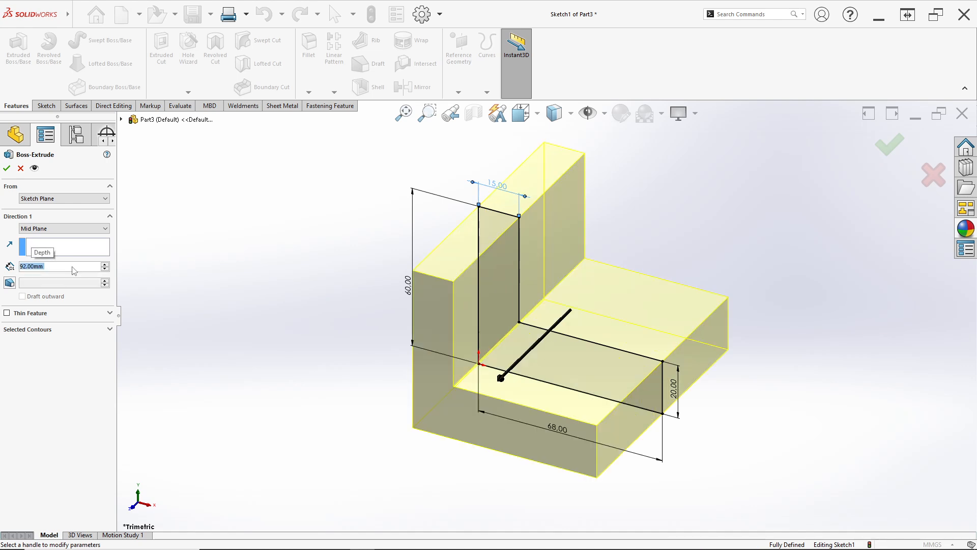
pyautogui.click(7, 169)
pyautogui.moveTo(438, 331)
pyautogui.mouseDown(button='middle')
pyautogui.moveTo(368, 367)
pyautogui.moveTo(380, 333)
pyautogui.moveTo(379, 344)
pyautogui.mouseUp(button='middle')
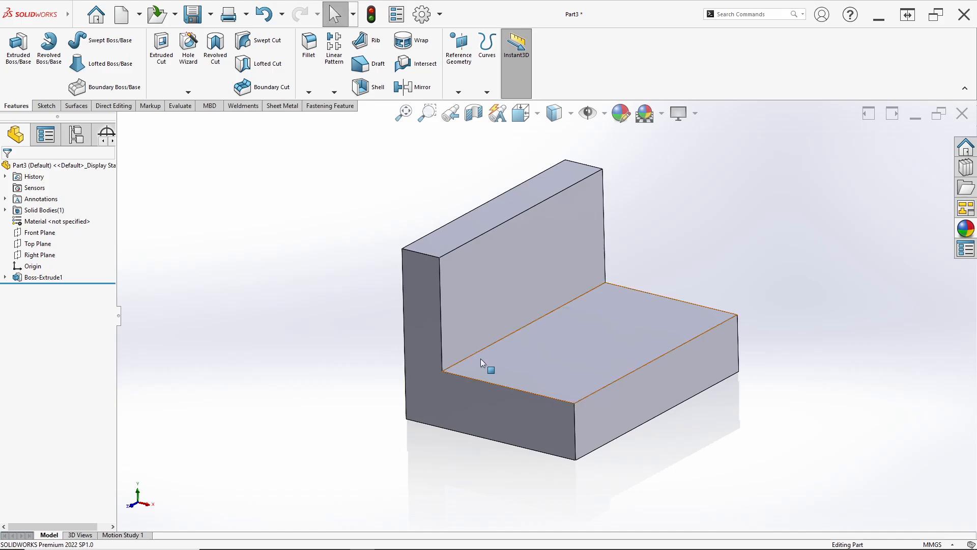
# Sketch a corner rectangle for the bottom slot on the base leg's outer end face, with its lower side on the face's bottom edge
pyautogui.hotkey('alt', 'Tab')
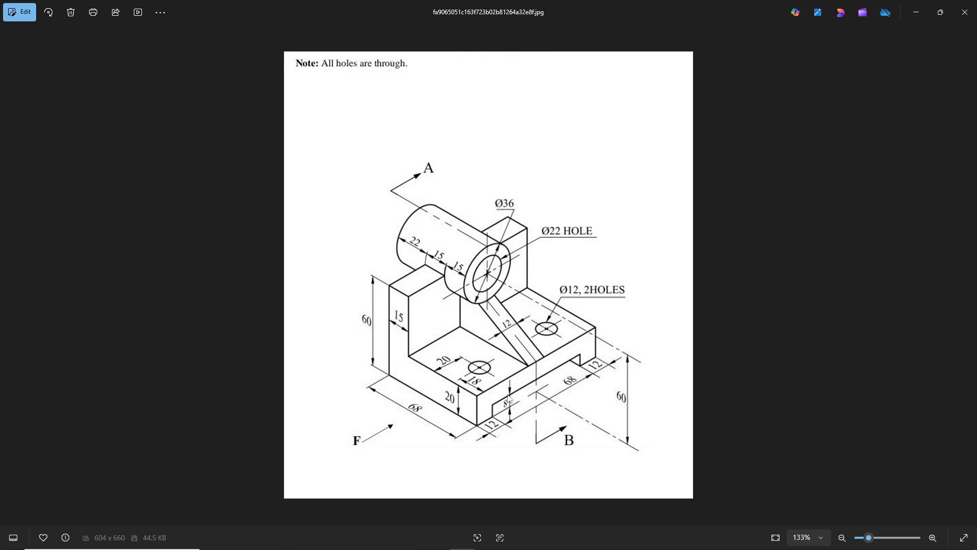
pyautogui.hotkey('alt', 'Tab')
pyautogui.click(655, 394)
pyautogui.rightClick(655, 393)
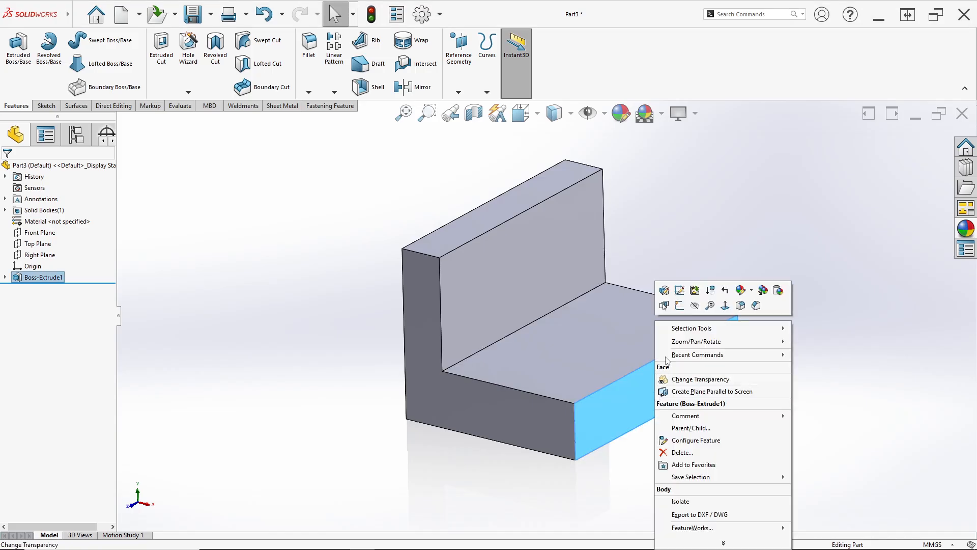
pyautogui.click(678, 309)
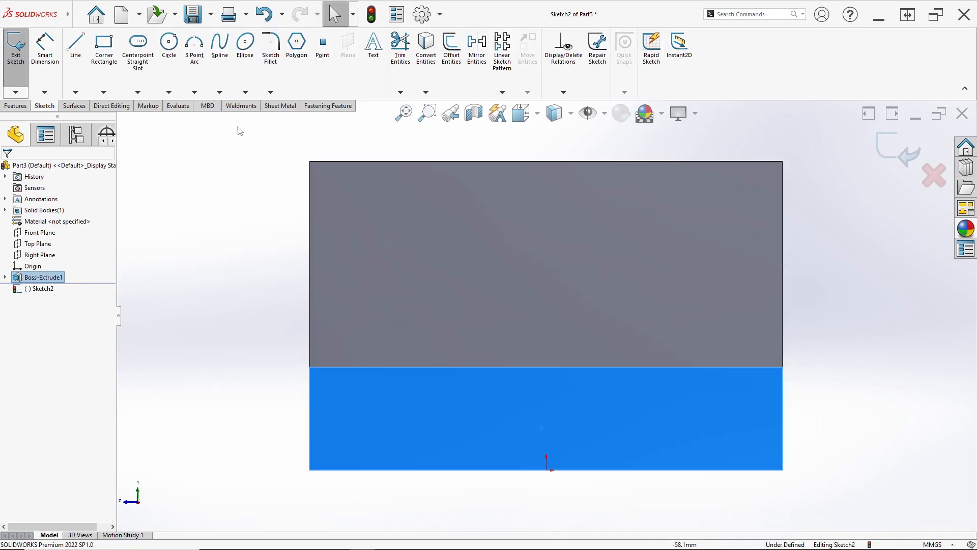
pyautogui.click(113, 80)
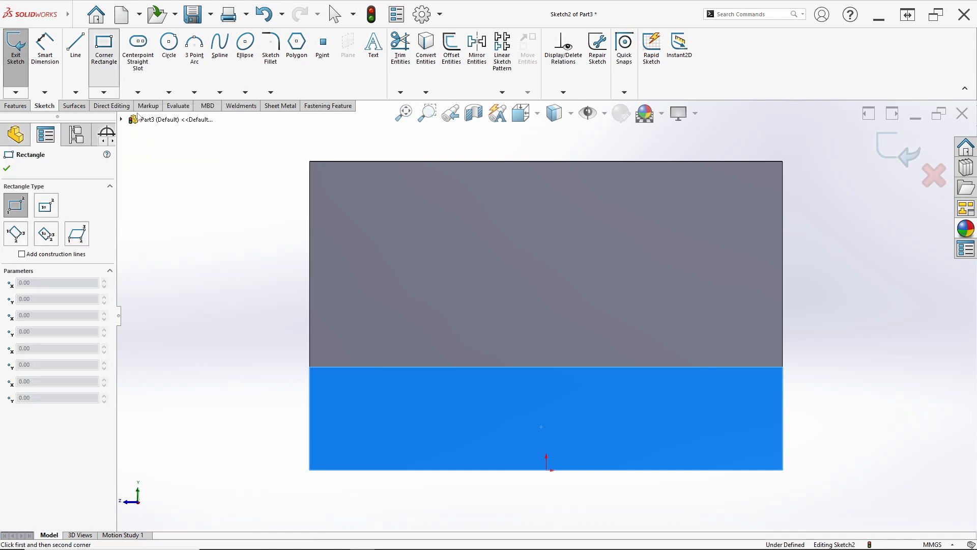
pyautogui.click(377, 469)
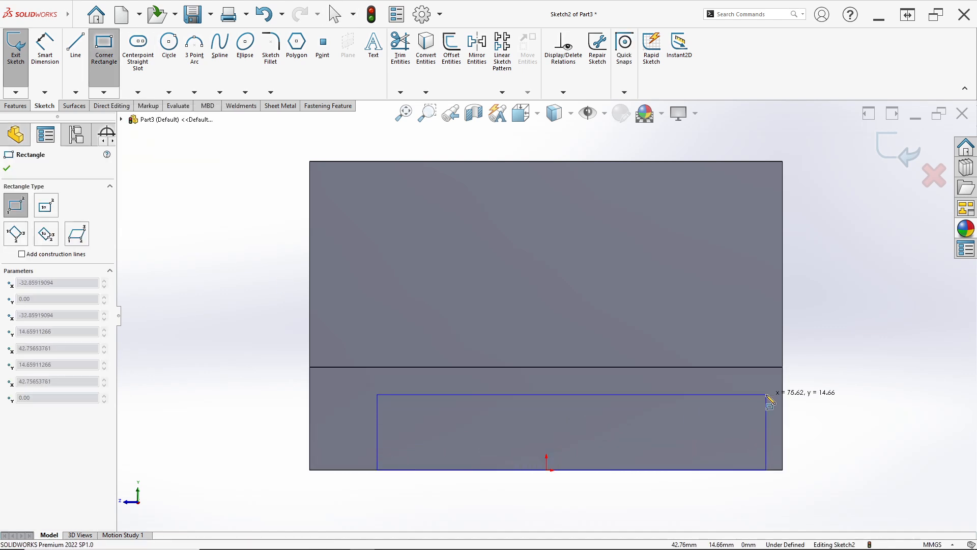
pyautogui.click(704, 410)
pyautogui.press('Escape')
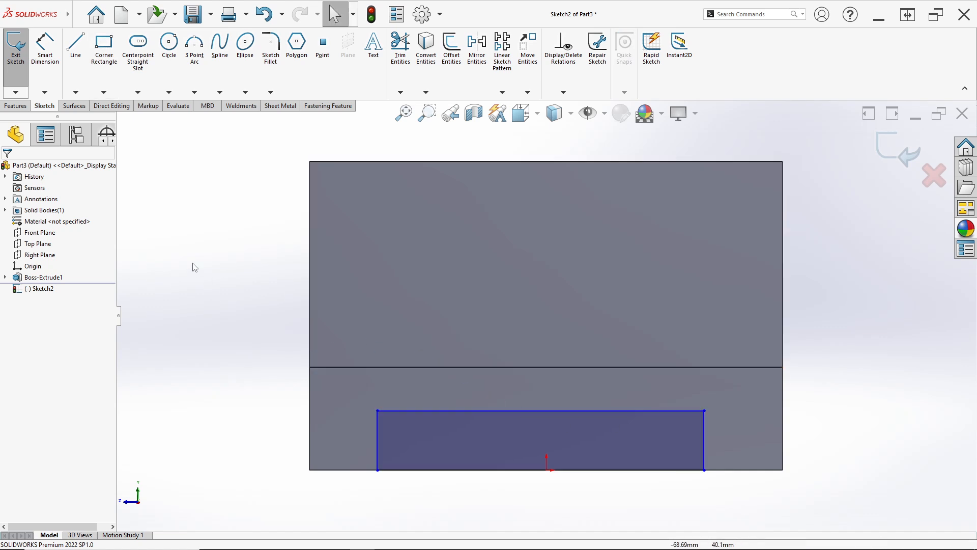
# Center the slot rectangle on the origin by adding a Vertical relation between its upper side's midpoint and the origin
pyautogui.click(540, 411)
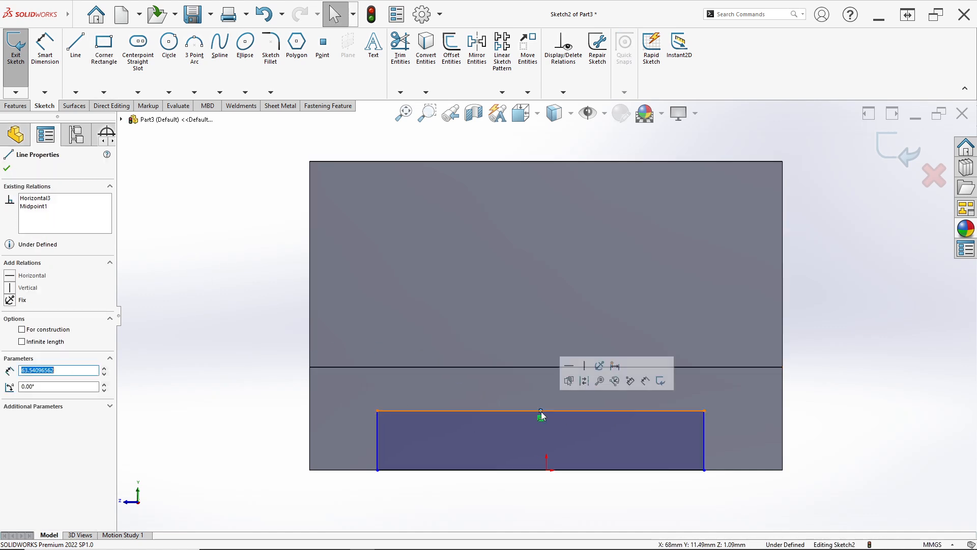
pyautogui.click(547, 471)
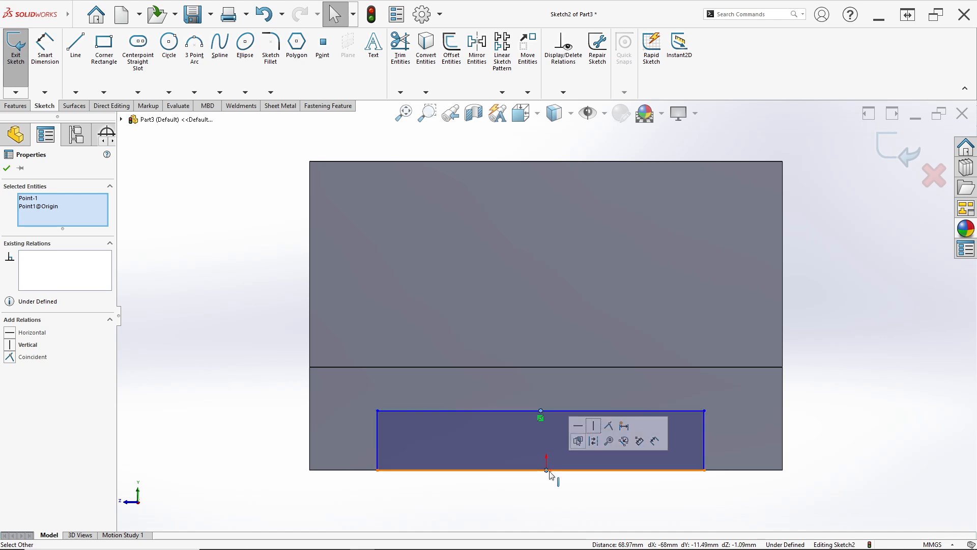
pyautogui.click(593, 425)
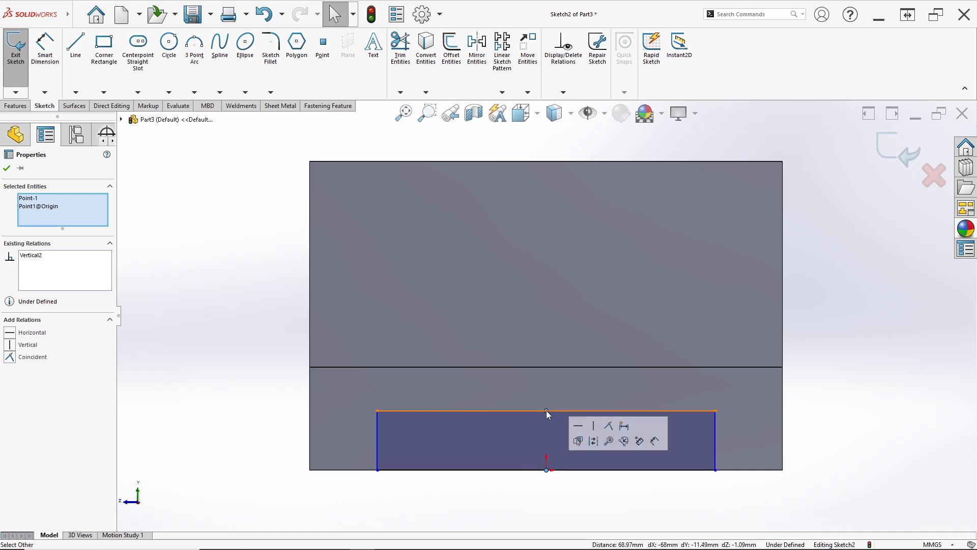
pyautogui.click(533, 490)
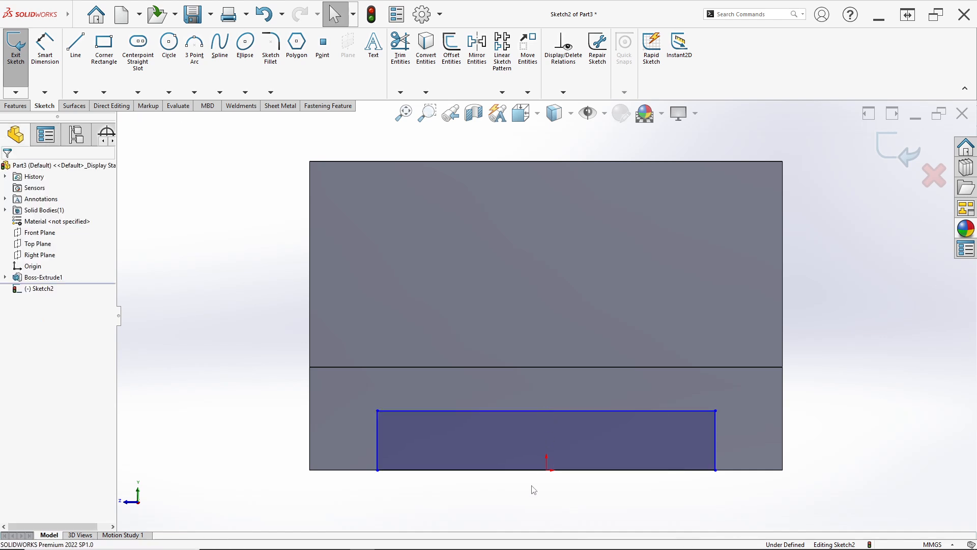
# Dimension the slot rectangle's bottom edge to 68 mm
pyautogui.click(42, 76)
pyautogui.scroll(1, 528, 451)
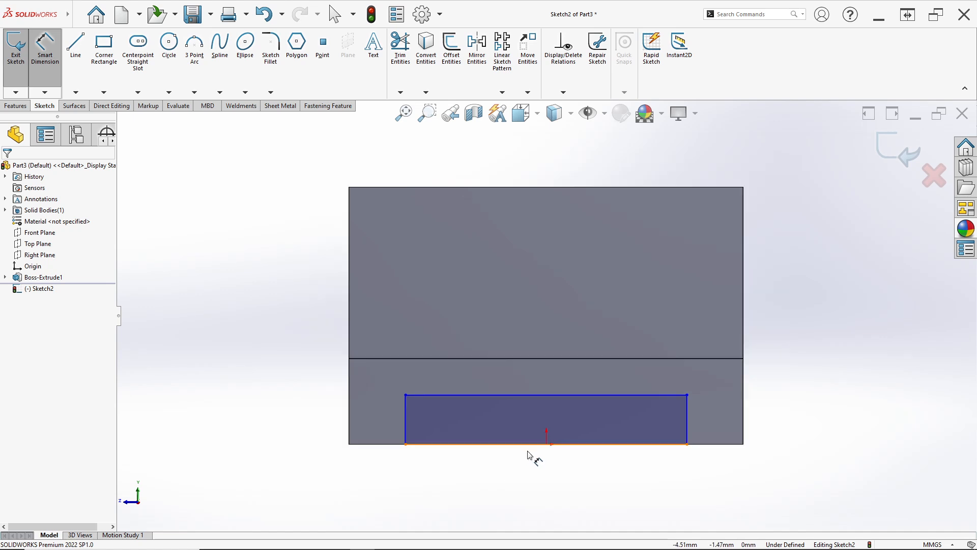
pyautogui.click(529, 446)
pyautogui.click(534, 477)
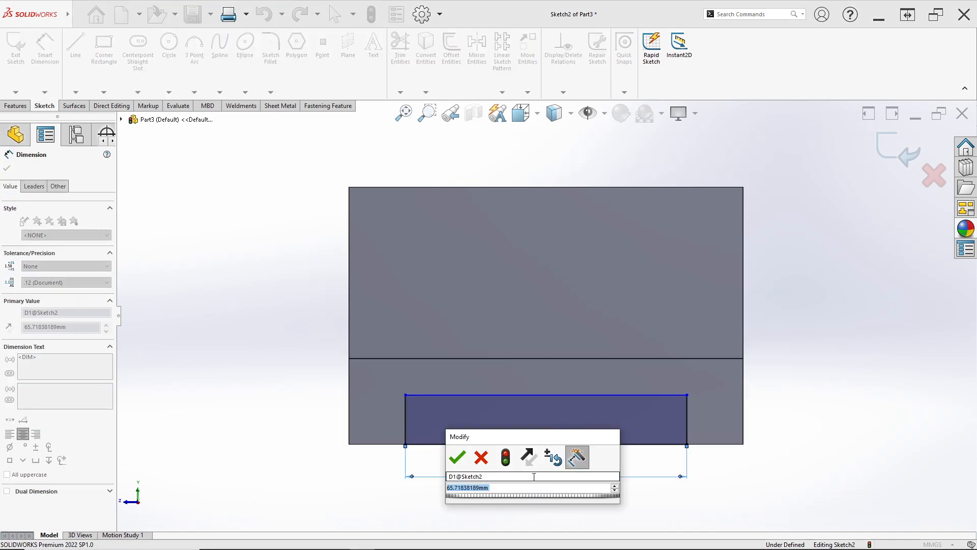
pyautogui.write('68')
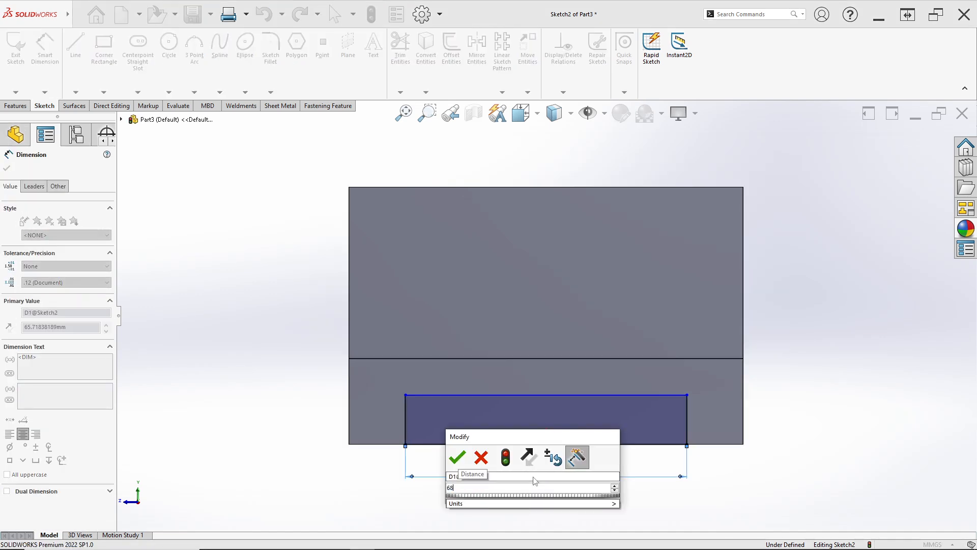
pyautogui.press('Return')
# Check the gaps between the slot rectangle's sides and the base's outer side edges against the reference drawing
pyautogui.hotkey('alt', 'Tab')
pyautogui.hotkey('alt', 'Tab')
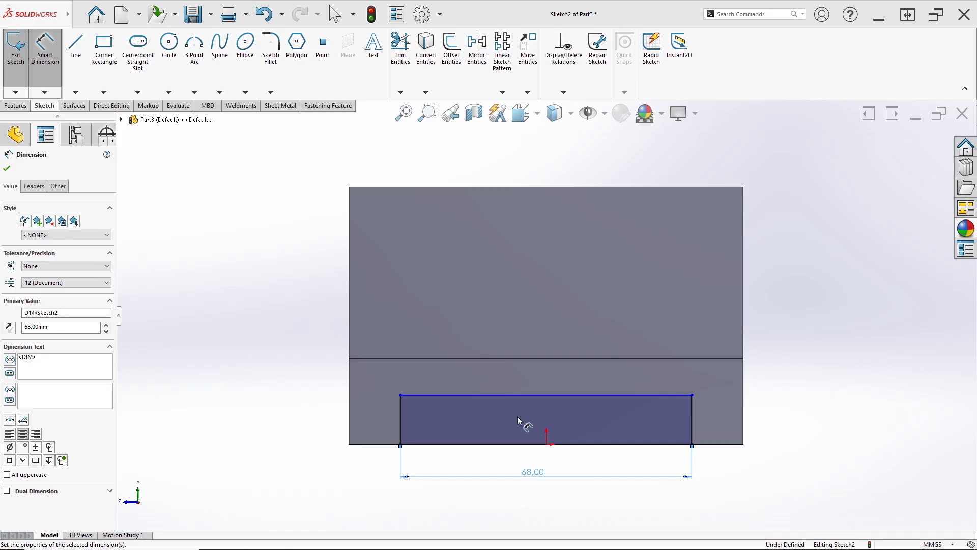
pyautogui.click(342, 415)
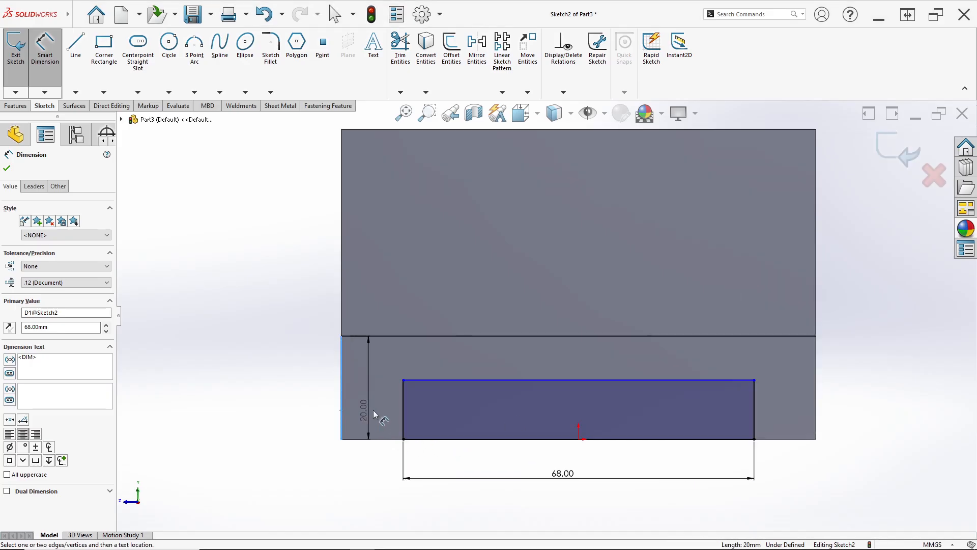
pyautogui.click(403, 411)
pyautogui.press('Escape')
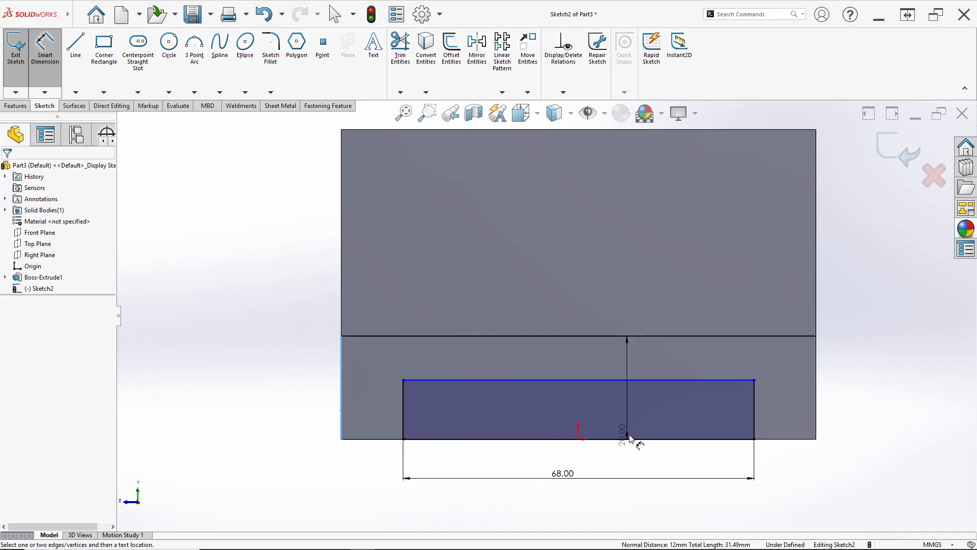
pyautogui.click(754, 415)
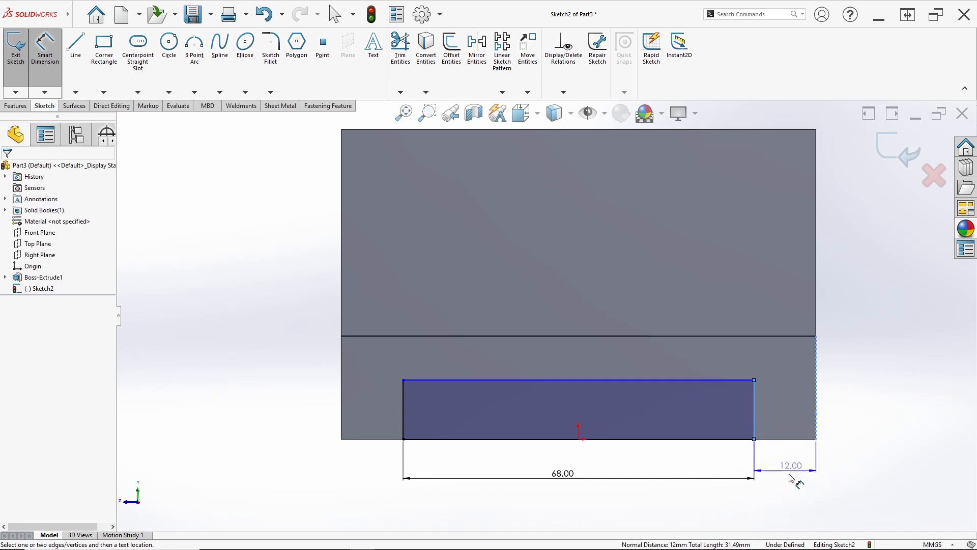
pyautogui.press('Escape')
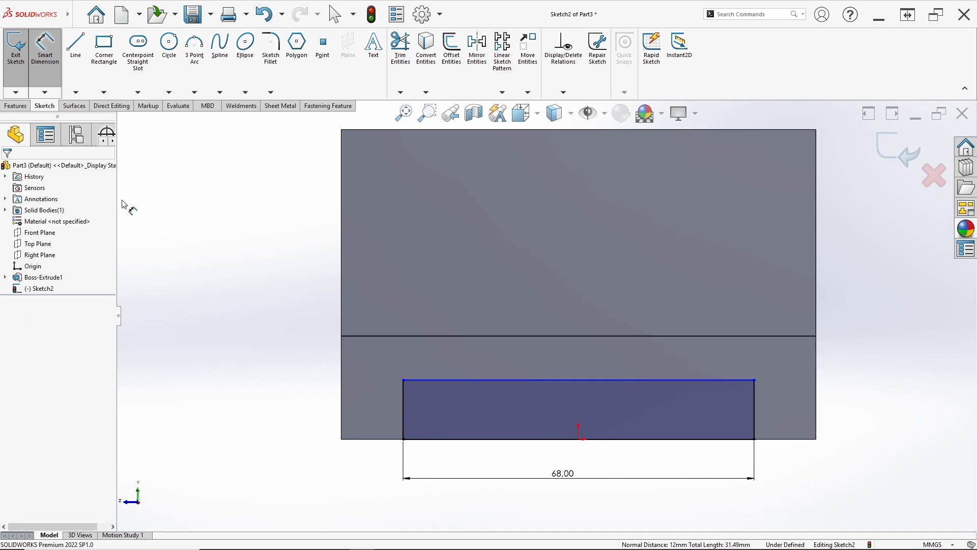
# Cut the slot rectangle through the base with an Extruded Cut using the Through All end condition
pyautogui.click(15, 107)
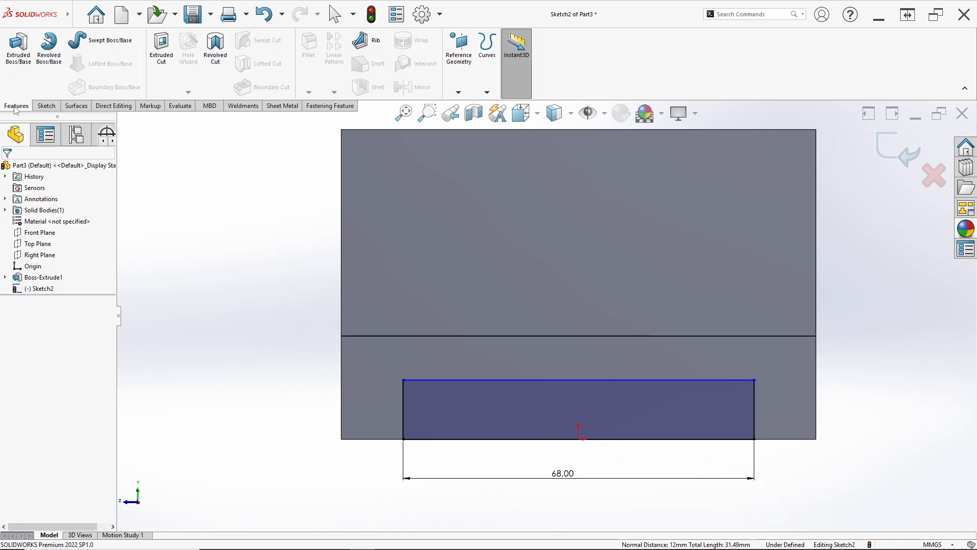
pyautogui.click(161, 77)
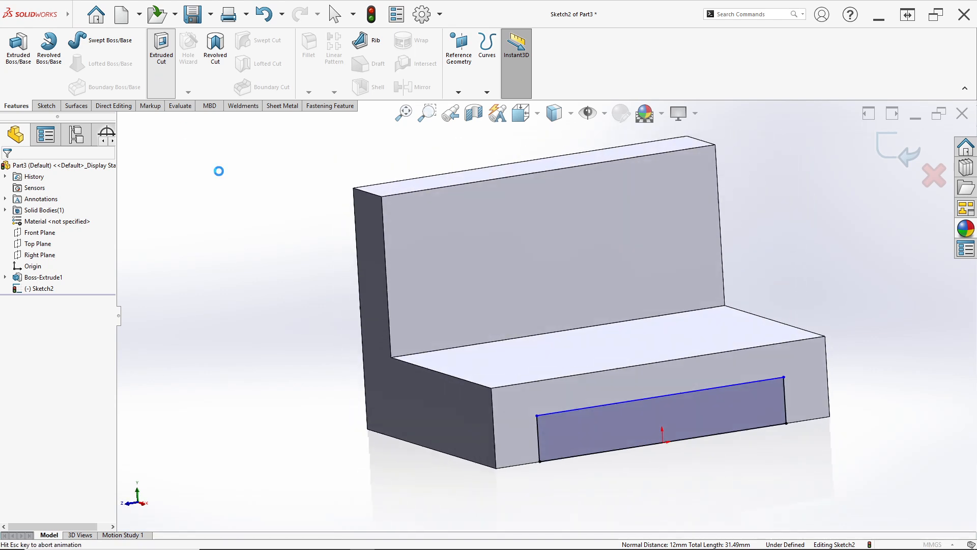
pyautogui.click(74, 229)
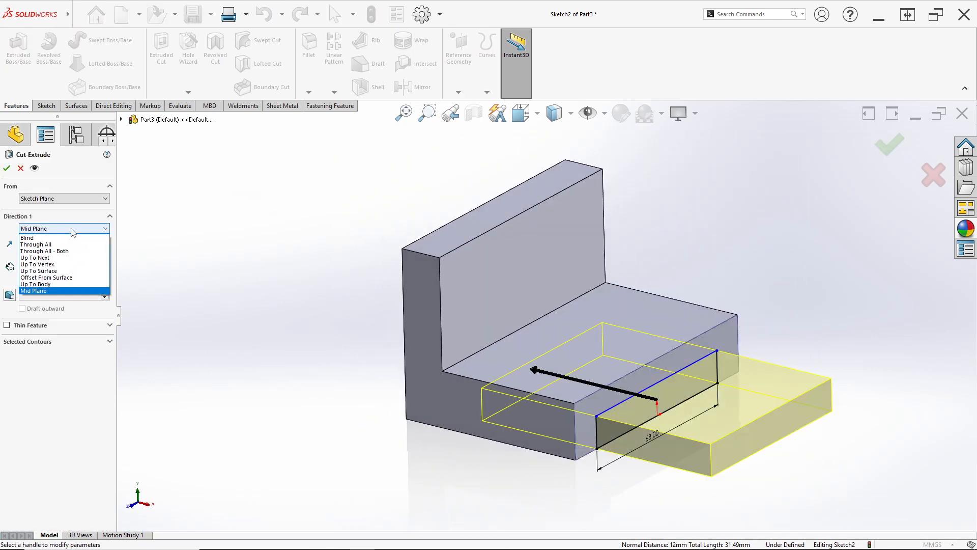
pyautogui.click(75, 247)
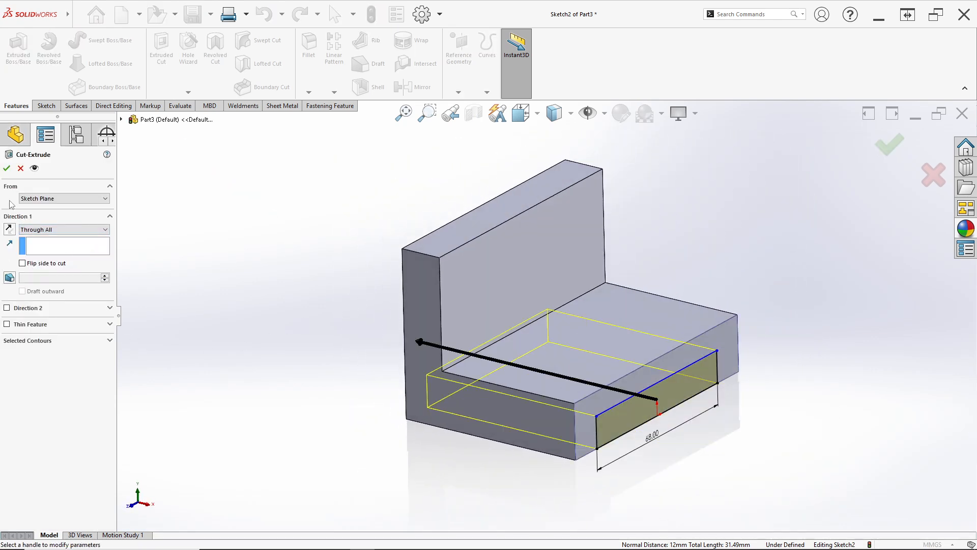
pyautogui.click(6, 168)
# Start a sketch on the base leg's top face and draw a circle about 14 mm in diameter near one outer corner
pyautogui.moveTo(480, 448)
pyautogui.mouseDown(button='middle')
pyautogui.moveTo(501, 386)
pyautogui.moveTo(491, 366)
pyautogui.moveTo(473, 429)
pyautogui.mouseUp(button='middle')
pyautogui.hotkey('alt', 'Tab')
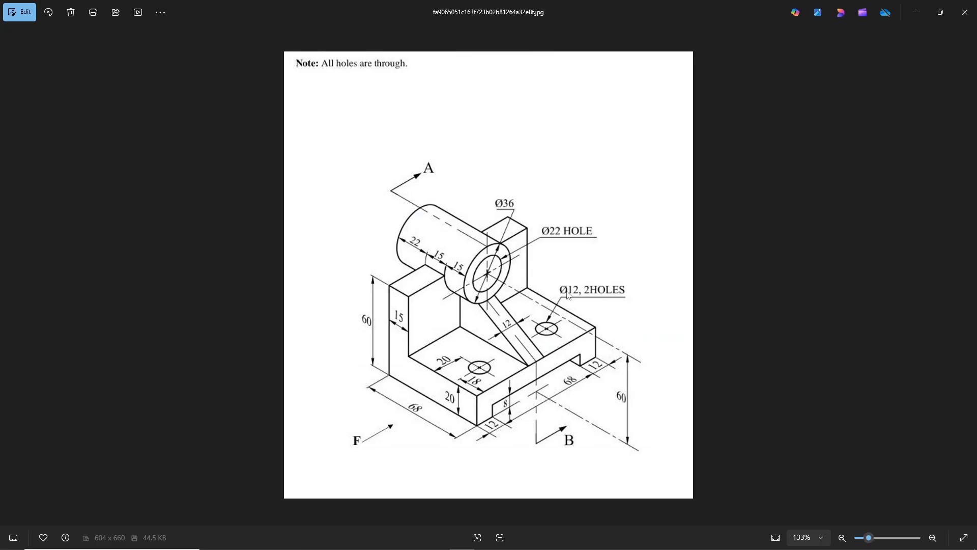
pyautogui.hotkey('alt', 'Tab')
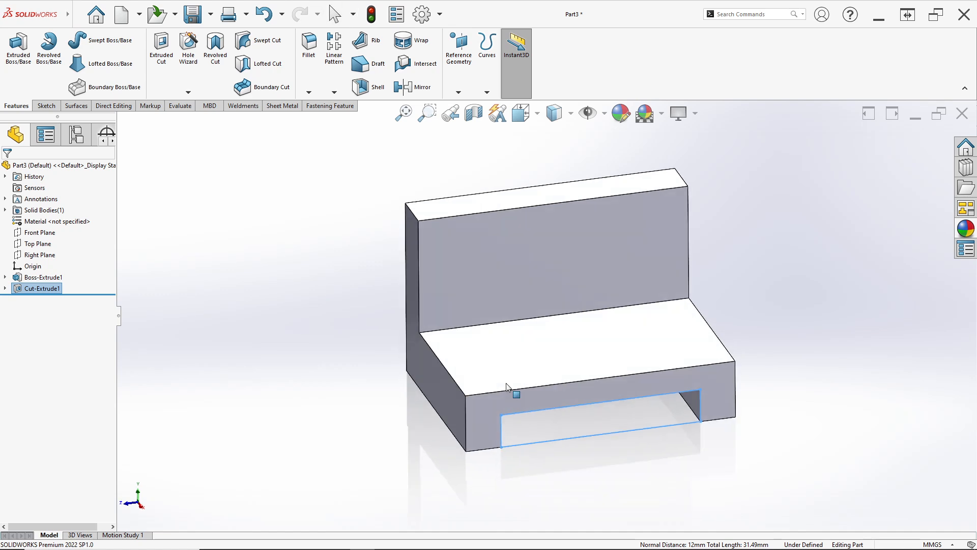
pyautogui.click(506, 376)
pyautogui.rightClick(506, 375)
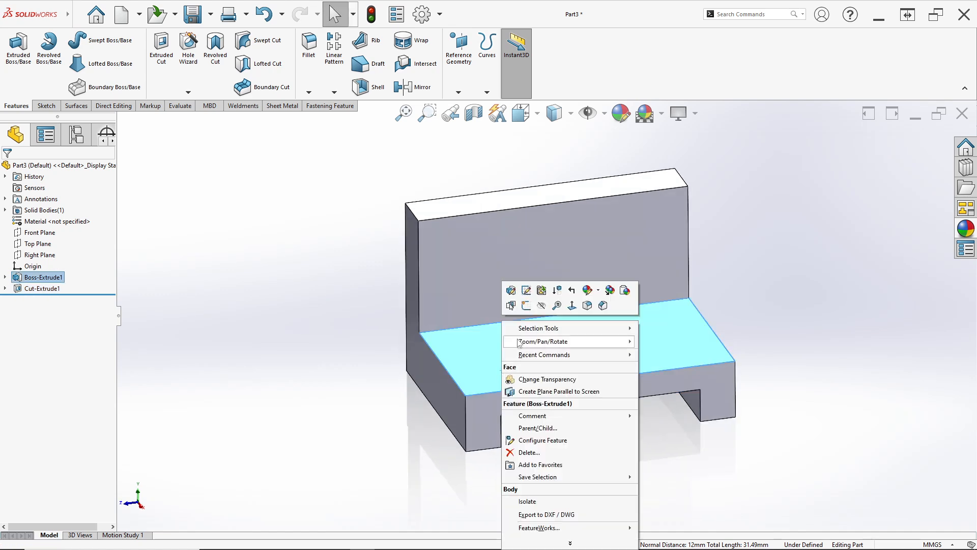
pyautogui.click(529, 308)
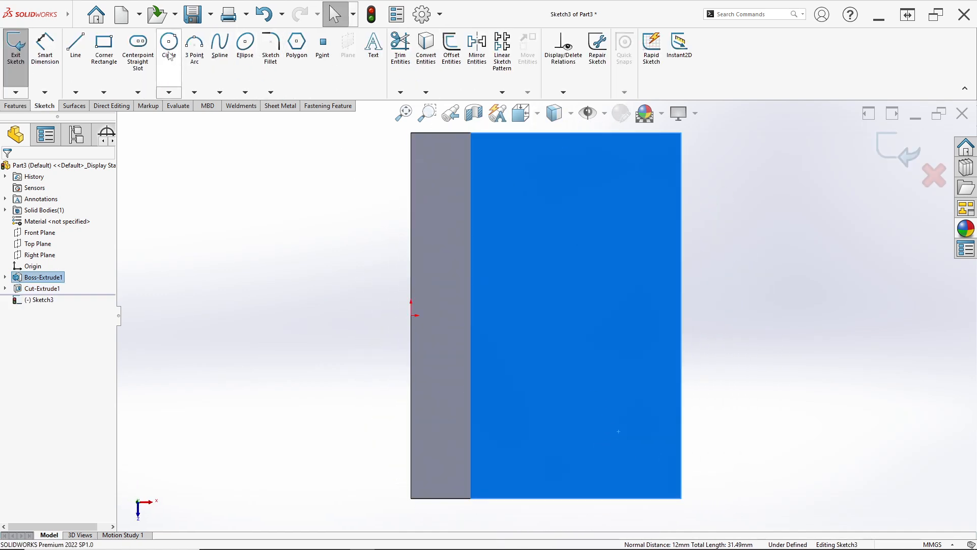
pyautogui.click(169, 45)
pyautogui.moveTo(606, 434); pyautogui.dragTo(625, 453)
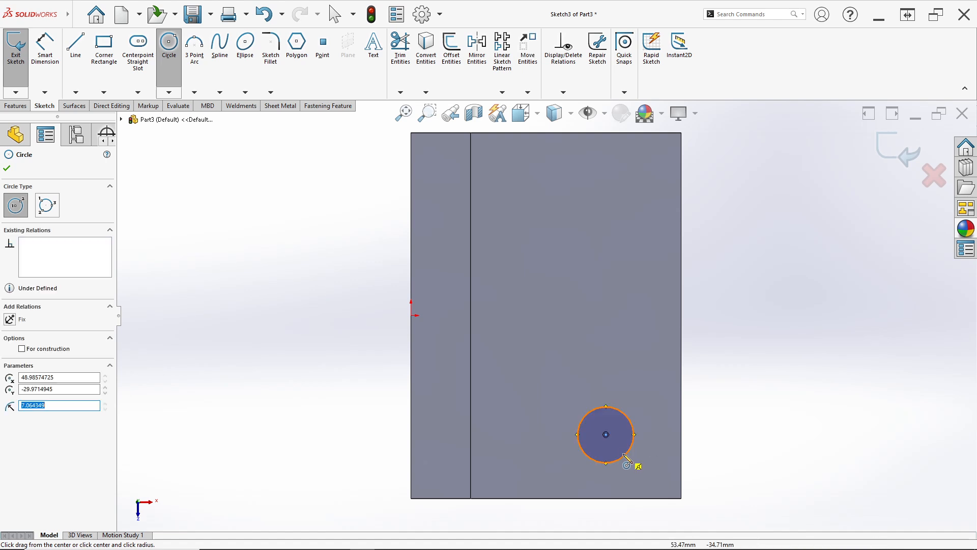
pyautogui.press('Escape')
# Following the reference drawing, dimension the circle's center 20 mm from the nearest side edge of the base
pyautogui.click(45, 45)
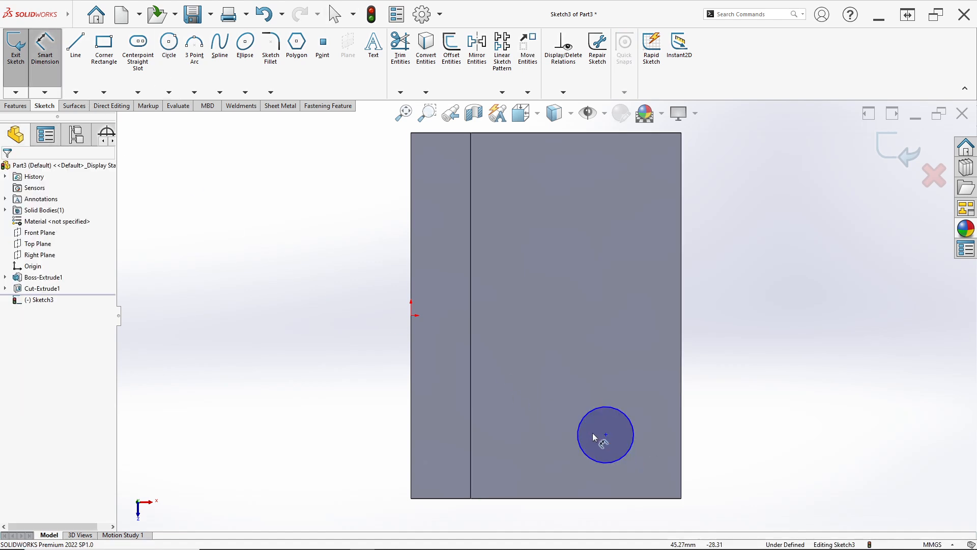
pyautogui.click(605, 435)
pyautogui.click(615, 499)
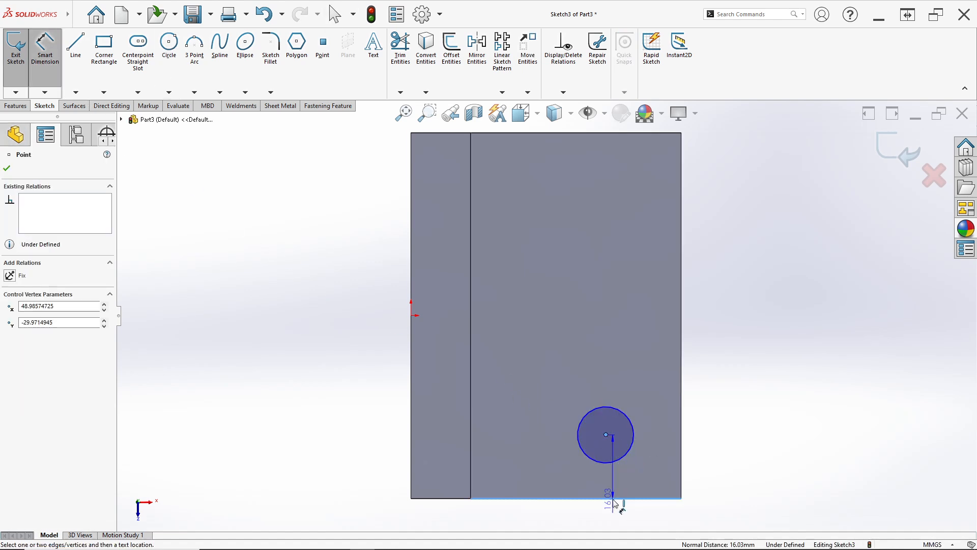
pyautogui.click(737, 487)
pyautogui.hotkey('alt', 'Tab')
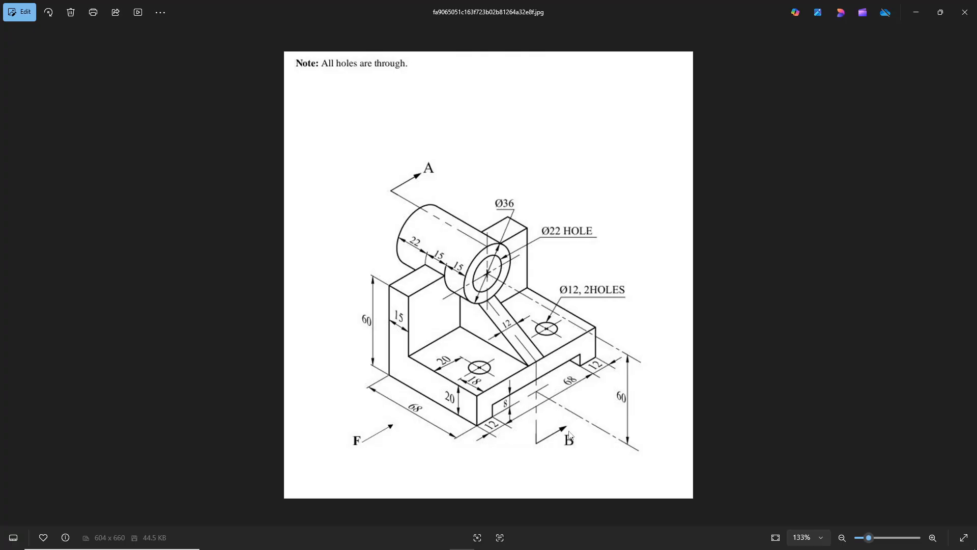
pyautogui.hotkey('alt', 'Tab')
pyautogui.write('20')
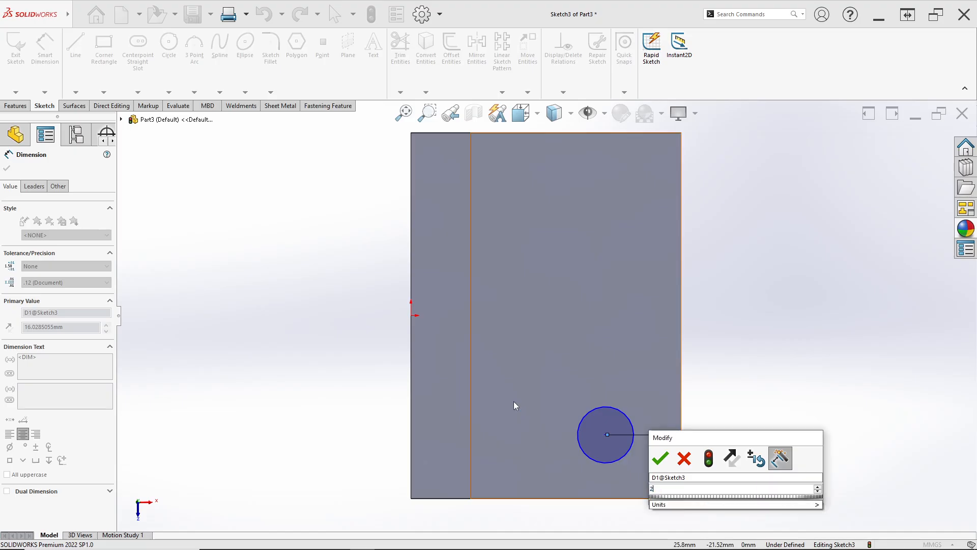
pyautogui.press('Return')
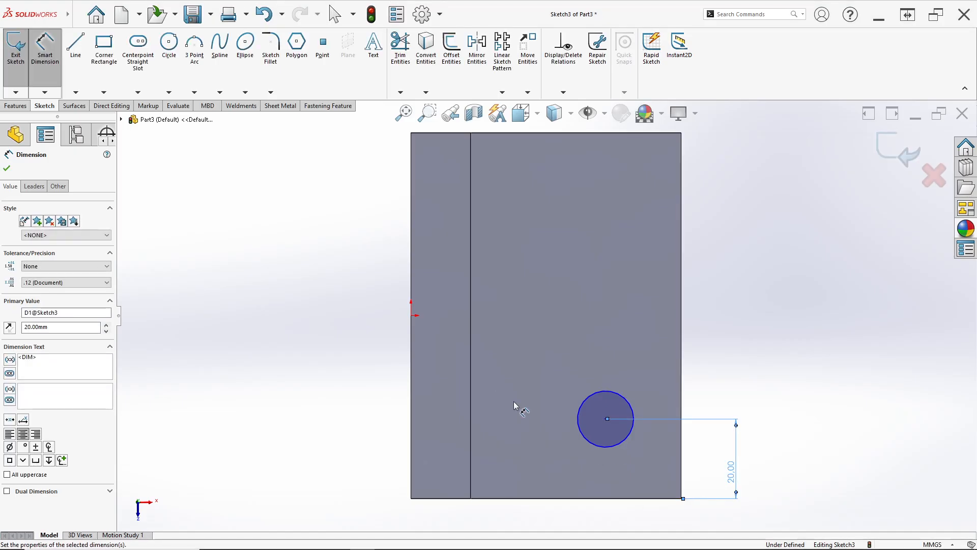
# Dimension the circle's center 18 mm from the base leg's outer end edge, as in the reference drawing
pyautogui.click(615, 444)
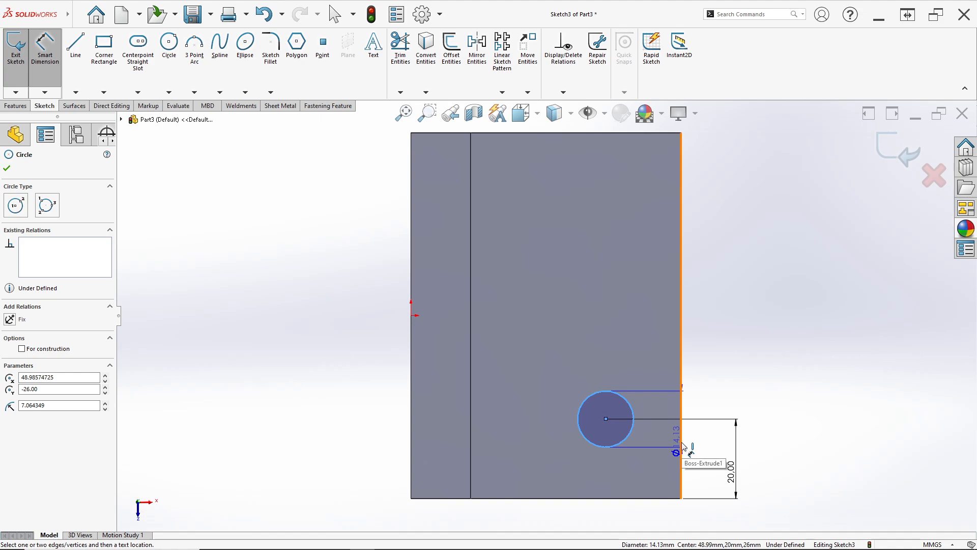
pyautogui.click(681, 458)
pyautogui.click(661, 524)
pyautogui.hotkey('alt', 'Tab')
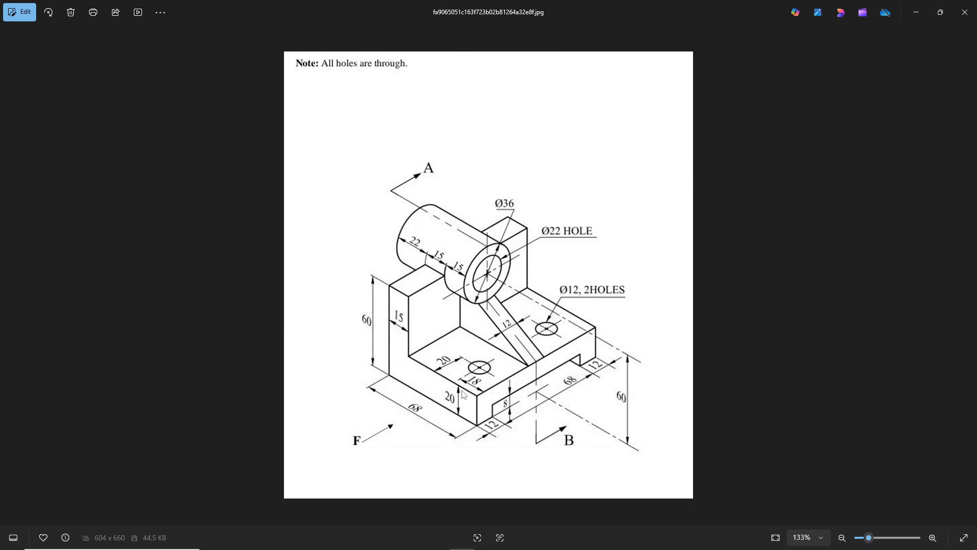
pyautogui.hotkey('alt', 'Tab')
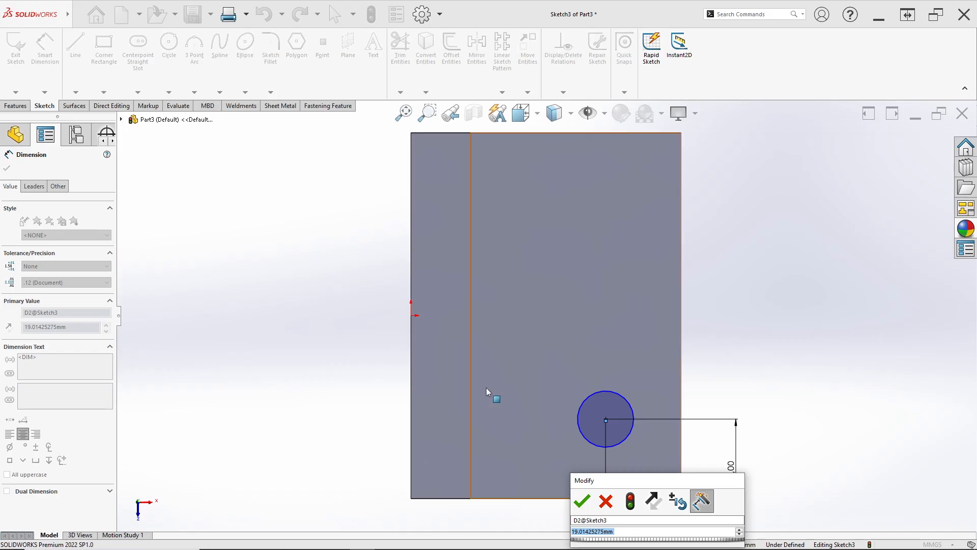
pyautogui.write('18')
pyautogui.press('Return')
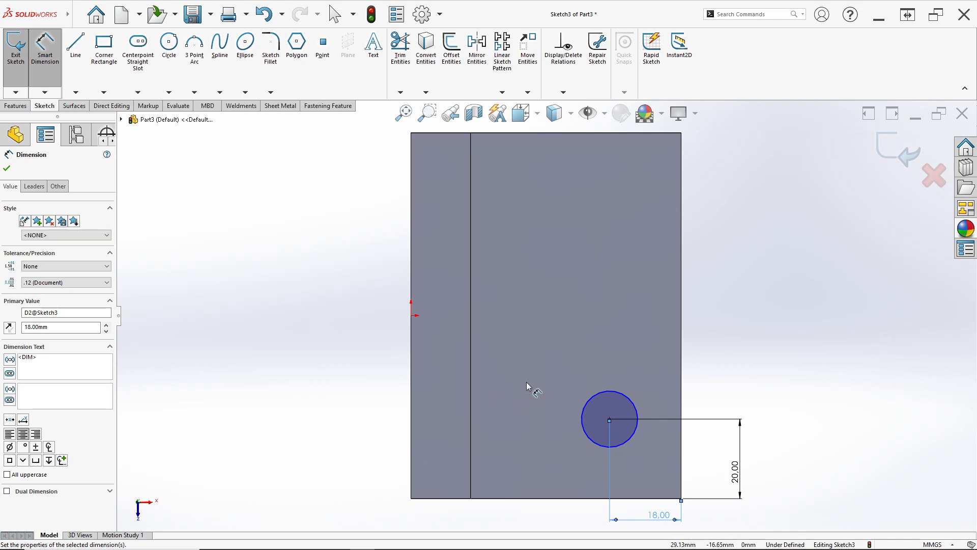
# Dimension the hole circle's diameter to 12 mm and compare it with the reference drawing
pyautogui.click(626, 398)
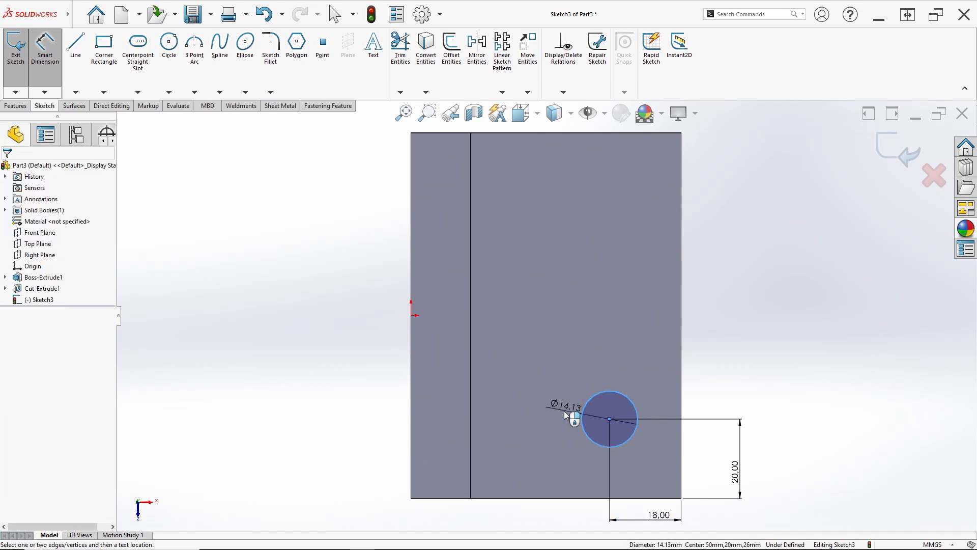
pyautogui.click(564, 452)
pyautogui.write('12')
pyautogui.press('Return')
pyautogui.hotkey('alt', 'Tab')
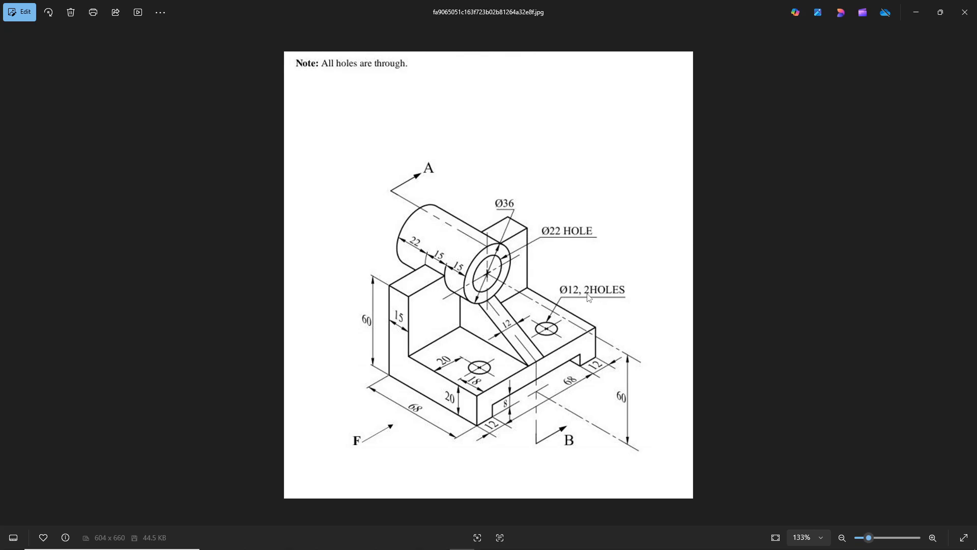
pyautogui.hotkey('alt', 'Tab')
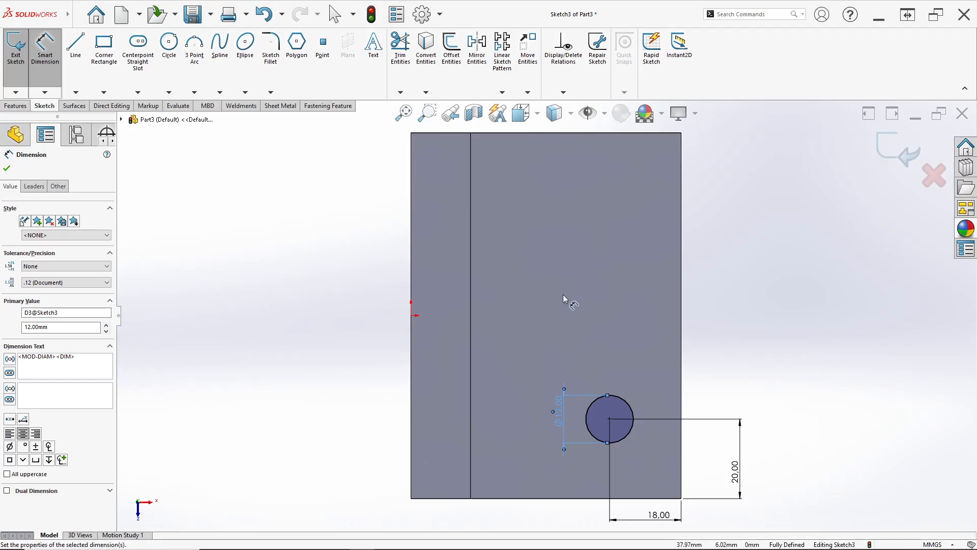
# Mirror the 12 mm hole circle about the Front Plane, keeping the original, to place the second base hole
pyautogui.hotkey('alt', 'Tab')
pyautogui.hotkey('alt', 'Tab')
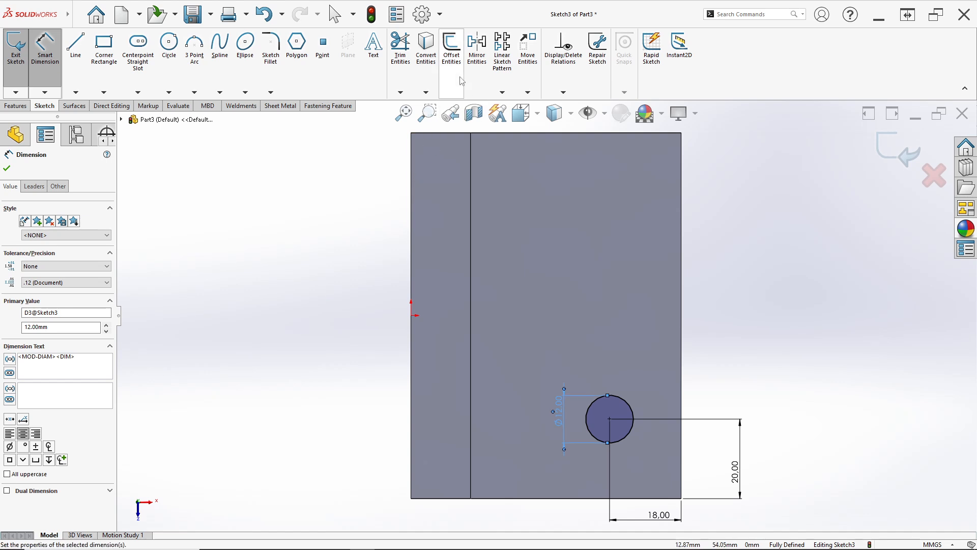
pyautogui.click(477, 51)
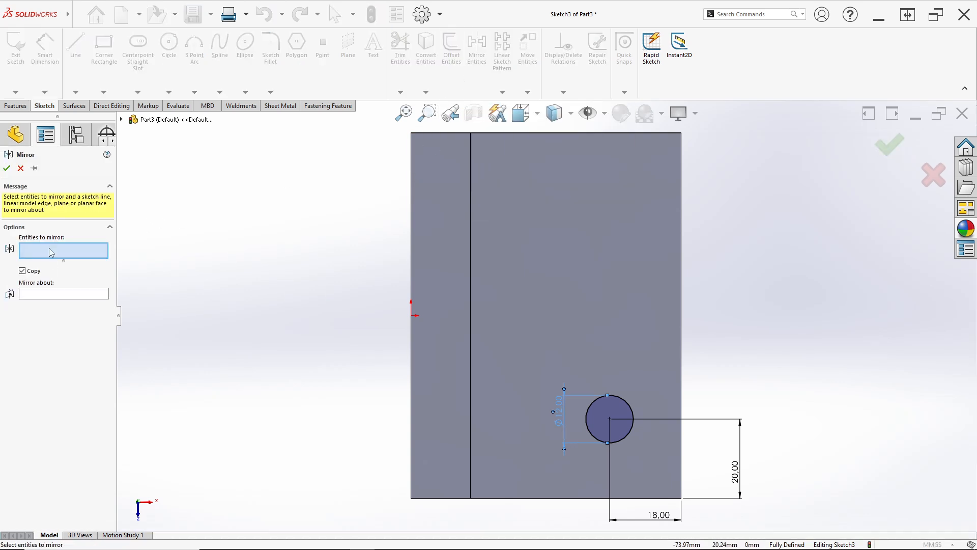
pyautogui.click(589, 404)
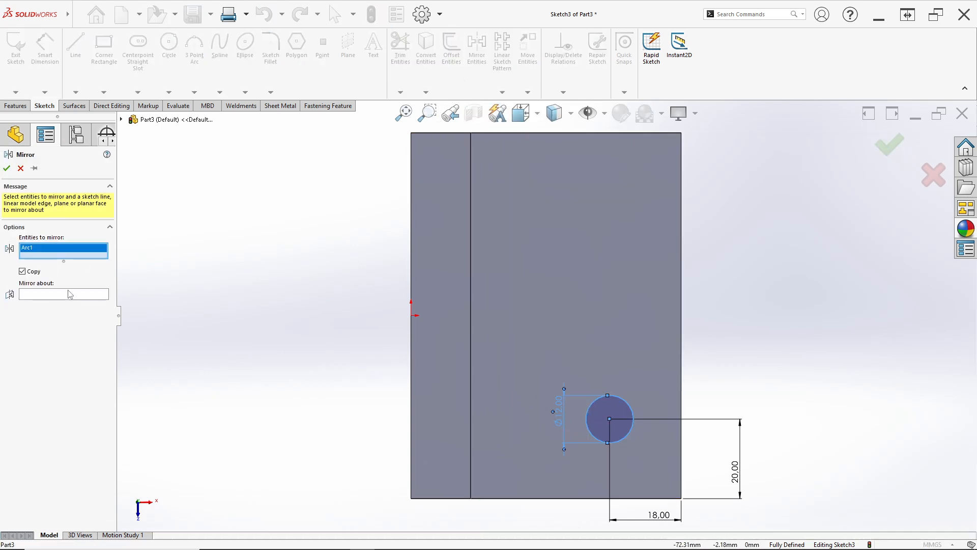
pyautogui.click(88, 295)
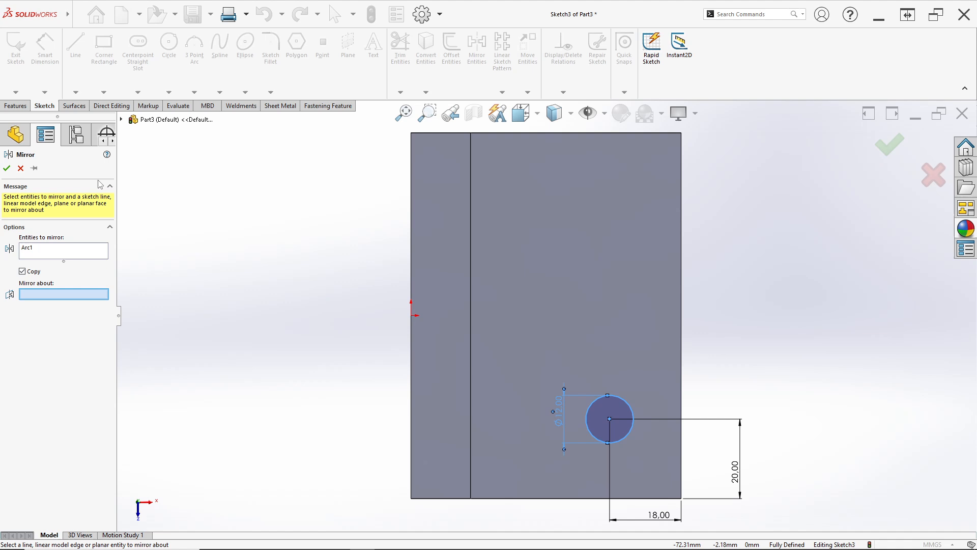
pyautogui.click(121, 119)
pyautogui.click(159, 187)
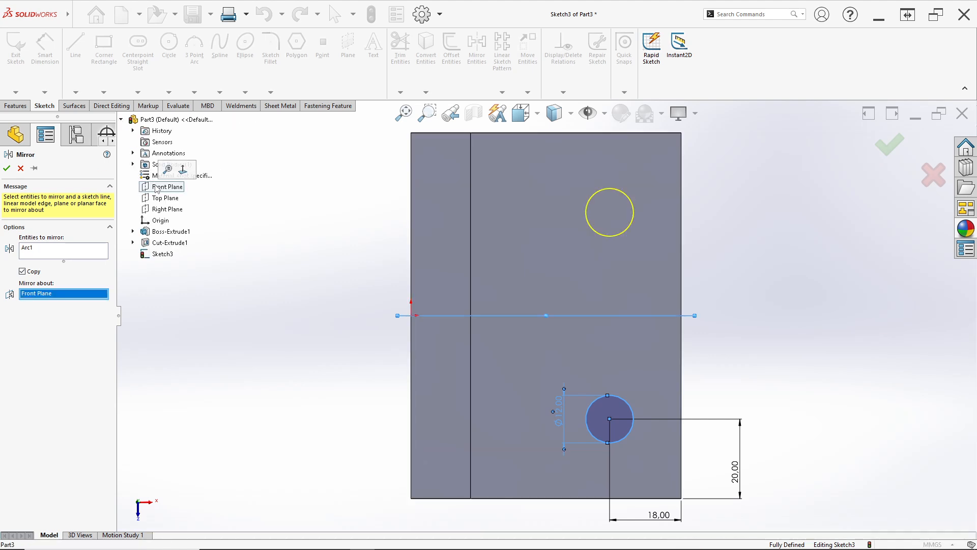
pyautogui.click(7, 169)
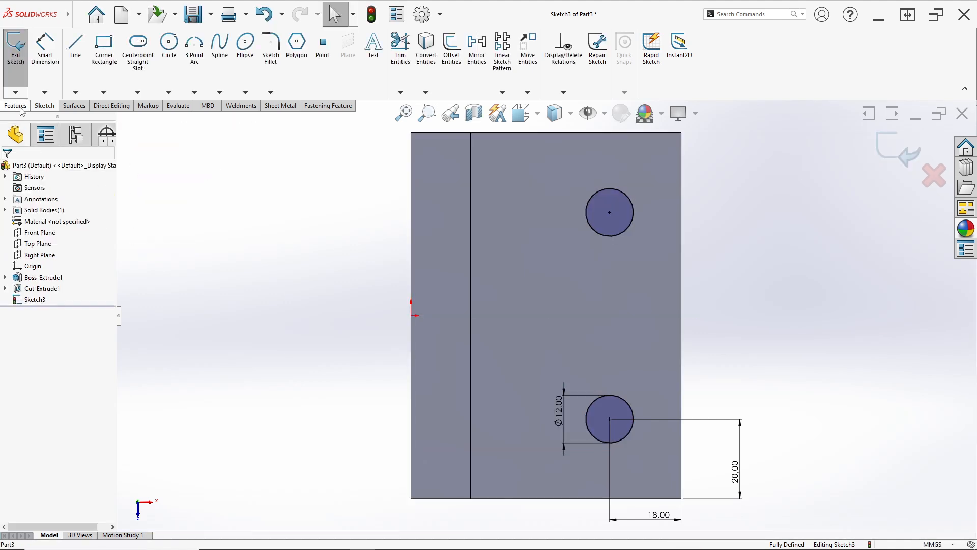
# Cut both hole circles through the base with a Through All extruded cut
pyautogui.click(16, 106)
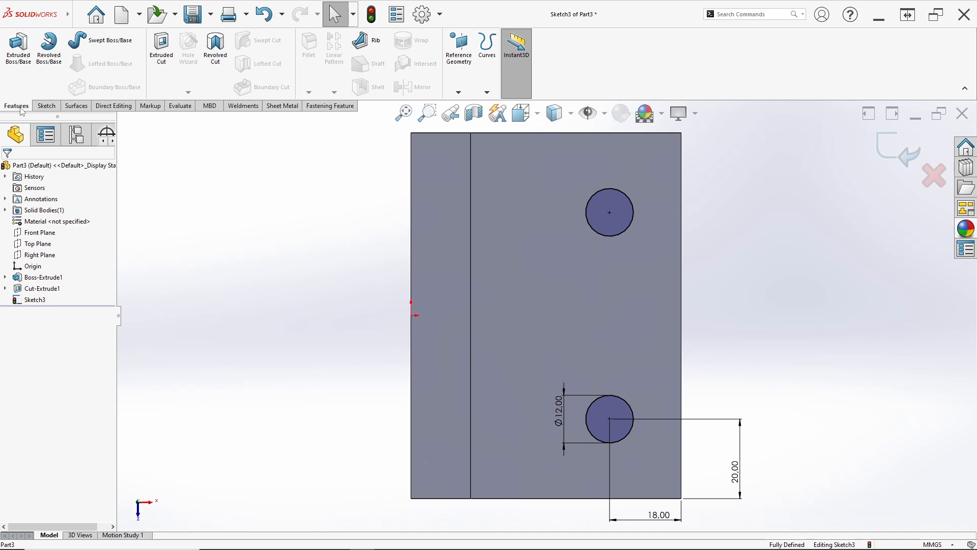
pyautogui.click(164, 63)
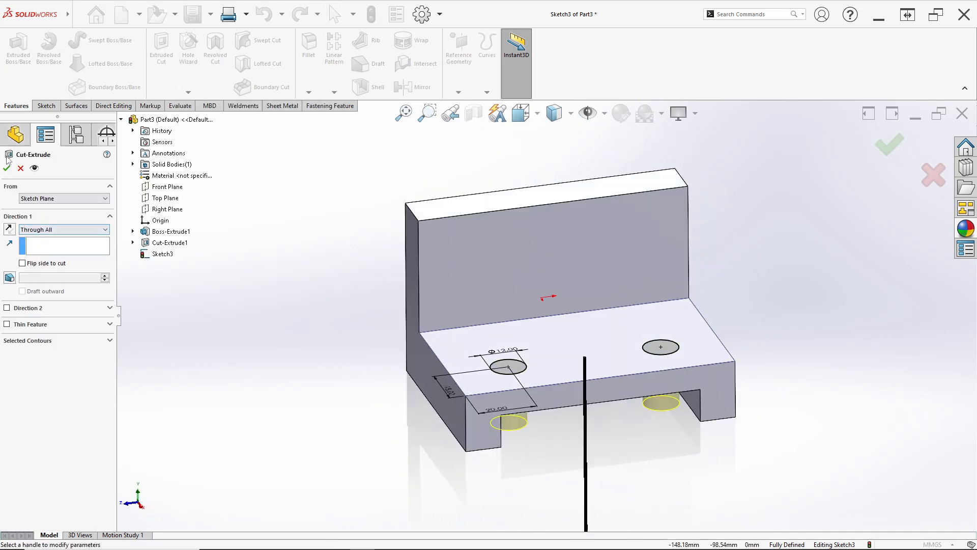
pyautogui.click(8, 168)
pyautogui.moveTo(428, 356); pyautogui.dragTo(395, 356, button='middle')
pyautogui.moveTo(450, 457)
pyautogui.mouseDown(button='middle')
pyautogui.moveTo(442, 438)
pyautogui.moveTo(458, 392)
pyautogui.mouseUp(button='middle')
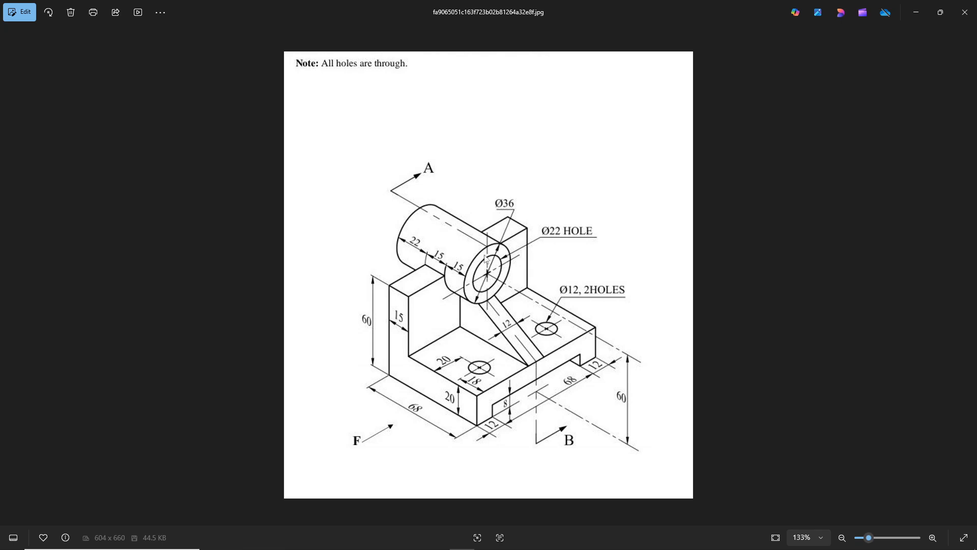
# Following the reference drawing, start a reference plane from the inner face of the upright wall
pyautogui.hotkey('alt', 'Tab')
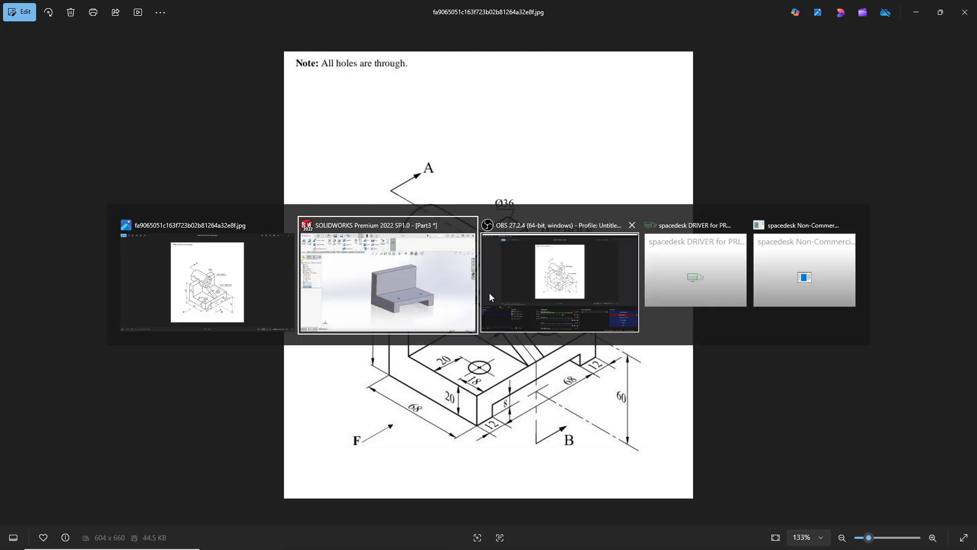
pyautogui.hotkey('alt', 'Tab')
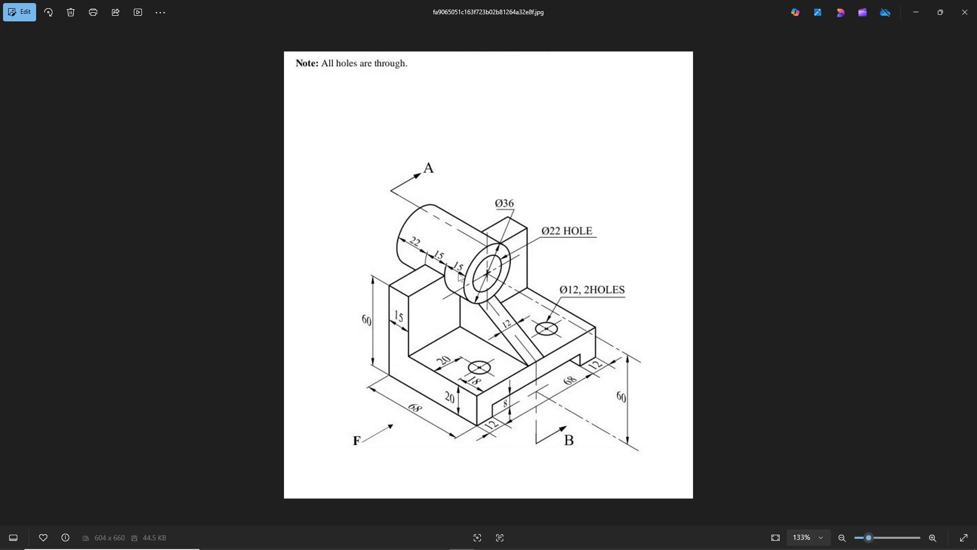
pyautogui.hotkey('alt', 'Tab')
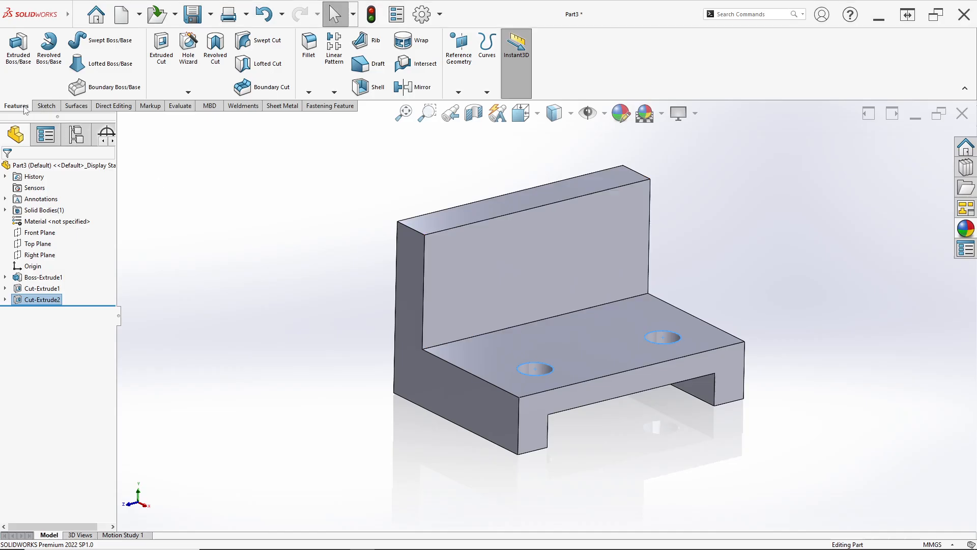
pyautogui.click(455, 93)
pyautogui.click(469, 106)
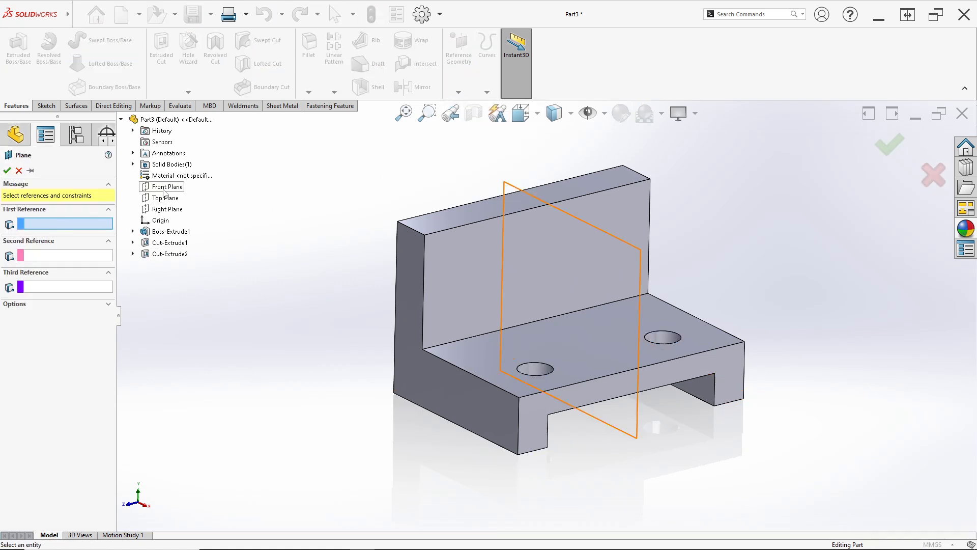
pyautogui.click(506, 239)
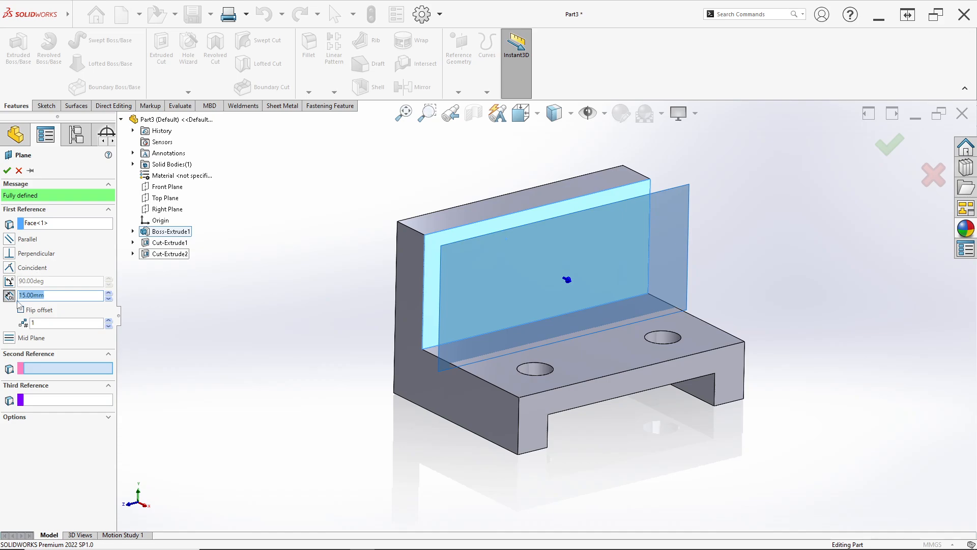
# Check the cylinder's projection in the reference drawing, then create the plane at a 15 mm offset in front of the wall, over the base leg
pyautogui.hotkey('alt', 'Tab')
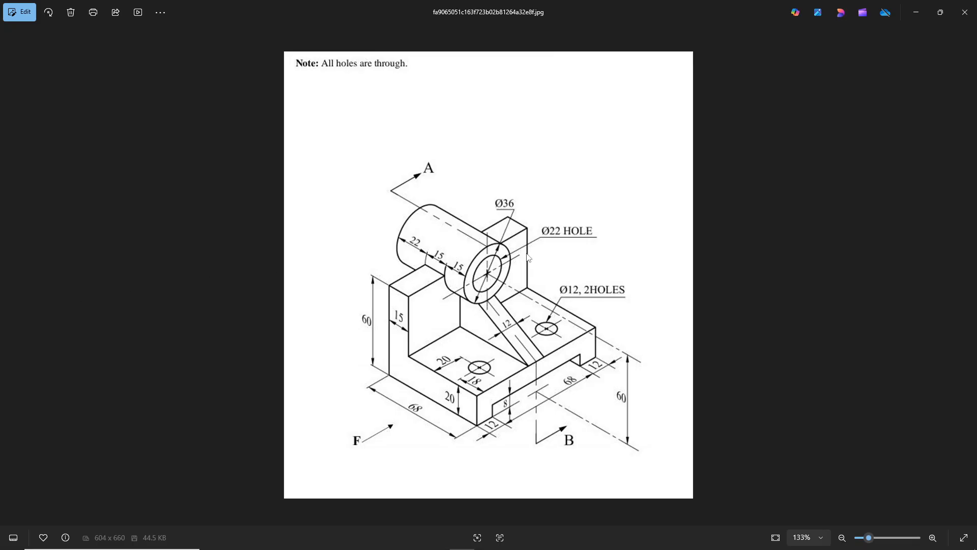
pyautogui.hotkey('alt', 'Tab')
pyautogui.click(21, 309)
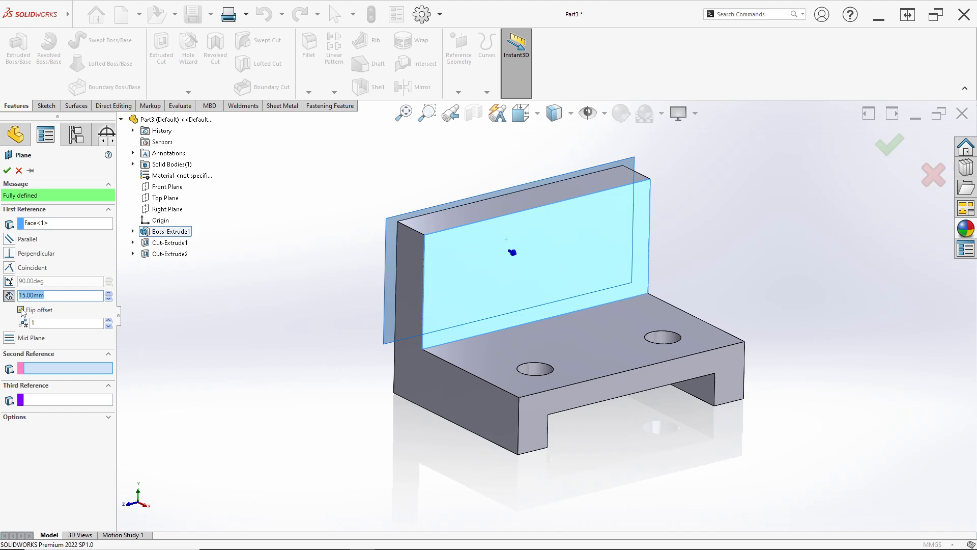
pyautogui.click(21, 310)
pyautogui.moveTo(379, 221); pyautogui.dragTo(523, 250, button='middle')
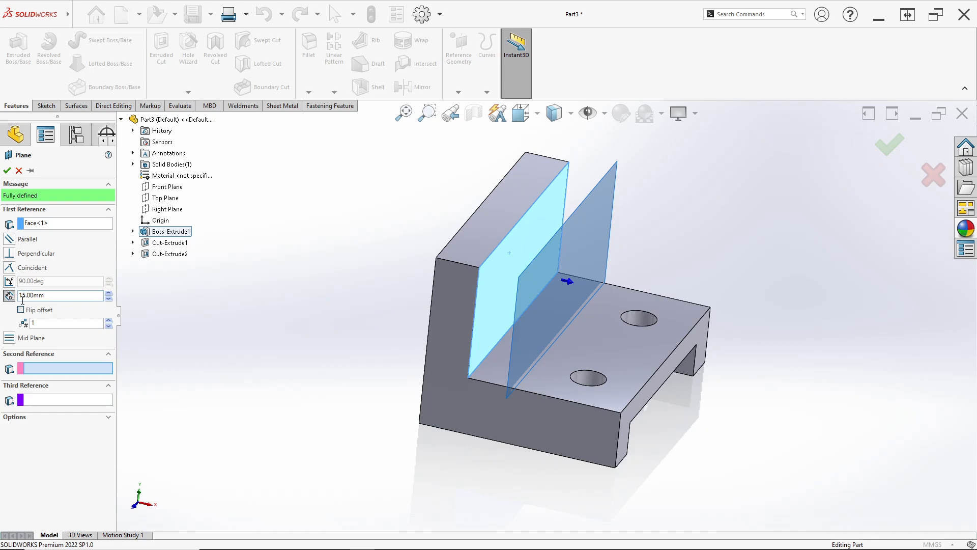
pyautogui.hotkey('alt', 'Tab')
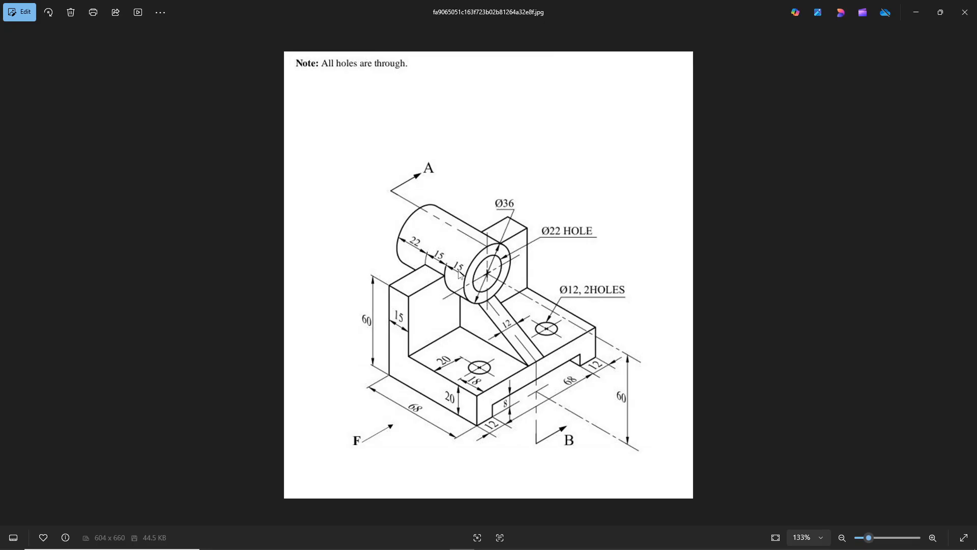
pyautogui.hotkey('alt', 'Tab')
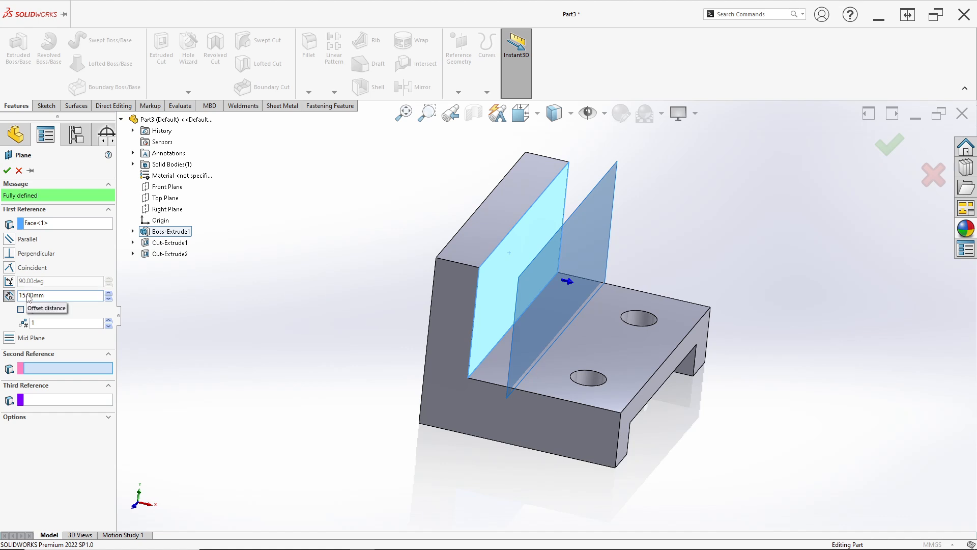
pyautogui.click(7, 170)
# Start a sketch on the offset plane and draw a circle about 43 mm in diameter, centered on the midpoint of the wall's top edge
pyautogui.moveTo(328, 289); pyautogui.dragTo(175, 220, button='middle')
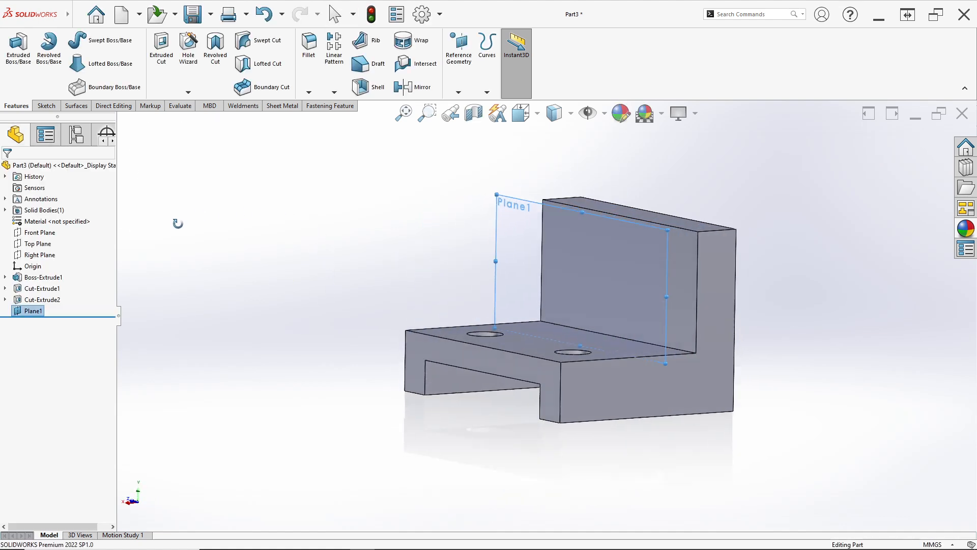
pyautogui.scroll(-3, 508, 226)
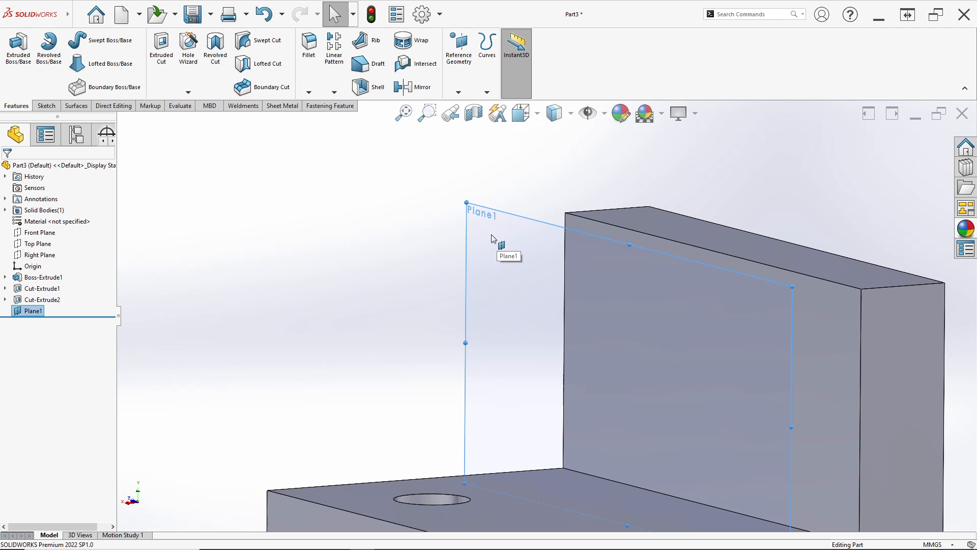
pyautogui.rightClick(500, 242)
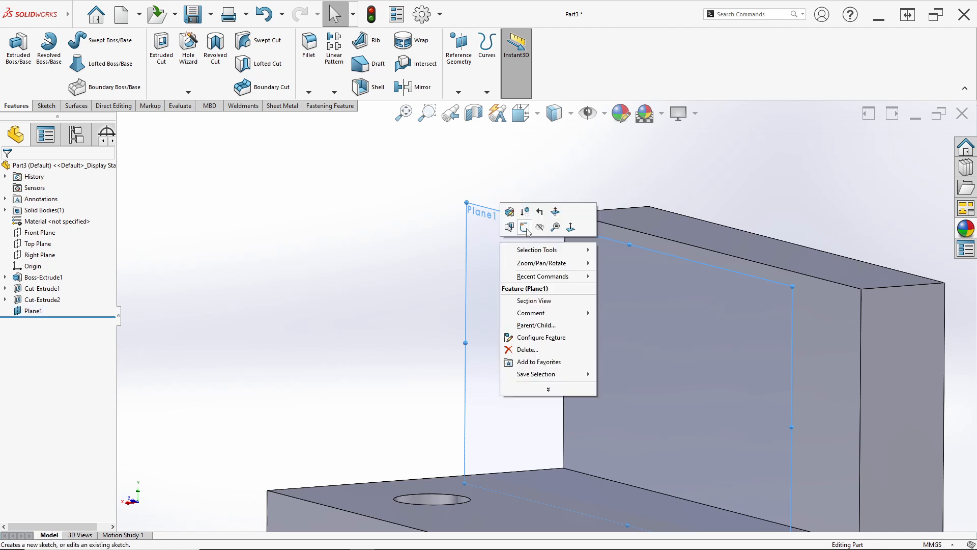
pyautogui.click(528, 228)
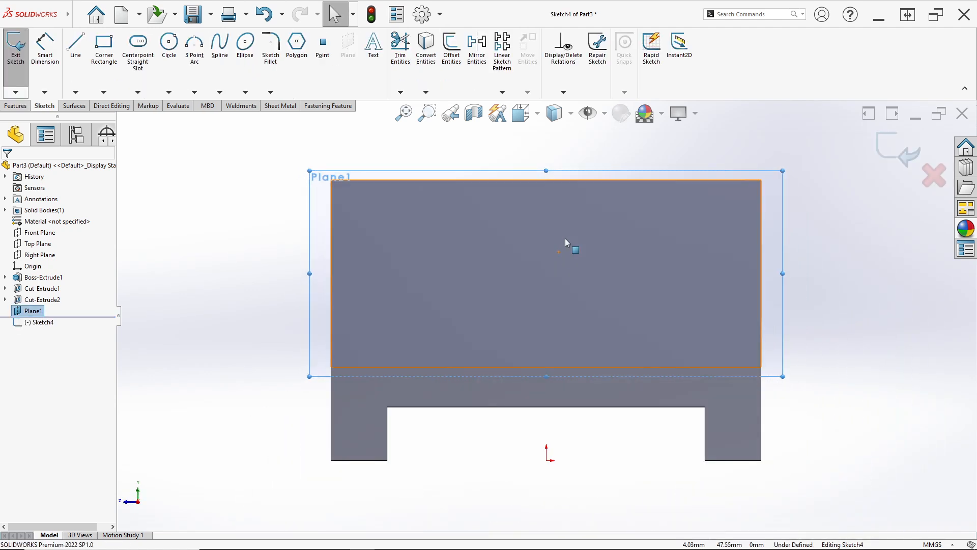
pyautogui.click(169, 45)
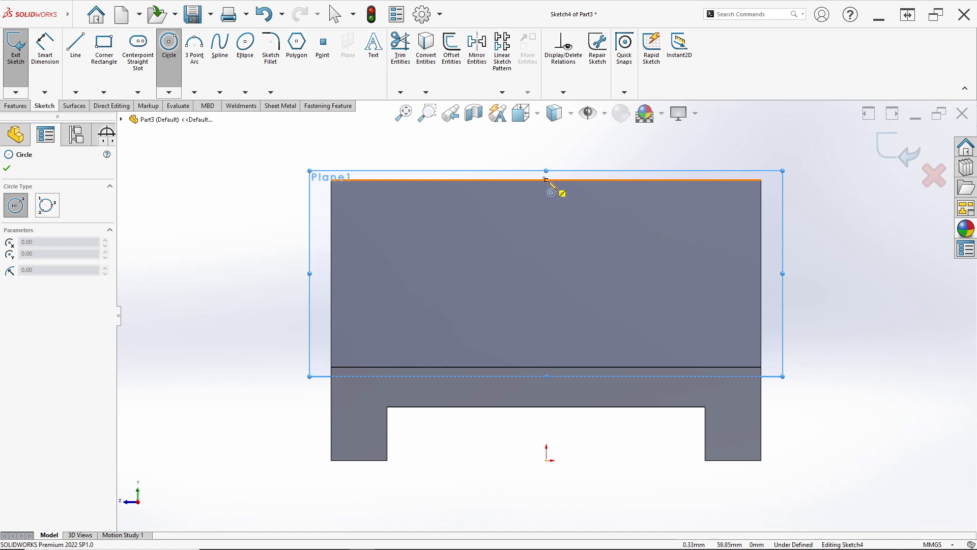
pyautogui.click(546, 179)
pyautogui.click(617, 258)
# Check the circle center's height above the origin against the reference drawing
pyautogui.hotkey('alt', 'Tab')
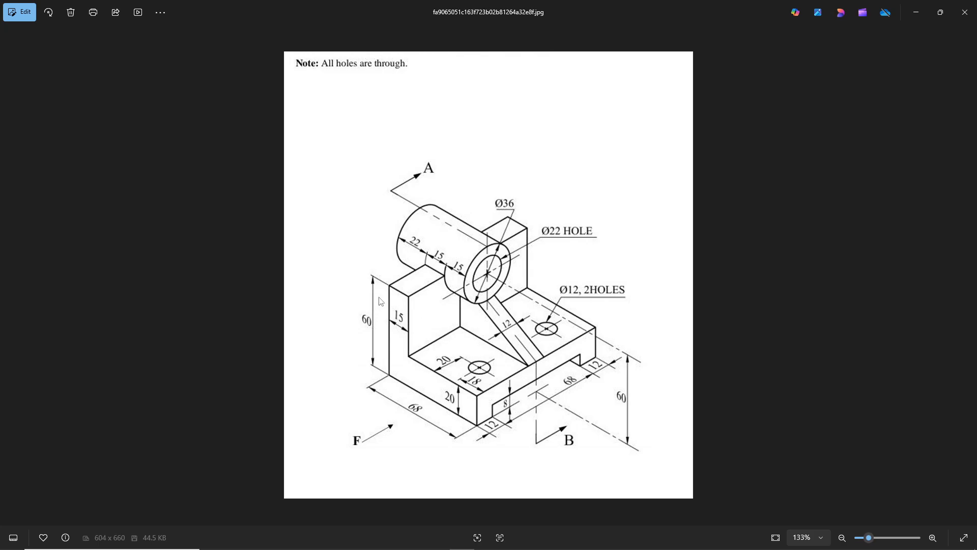
pyautogui.hotkey('alt', 'Tab')
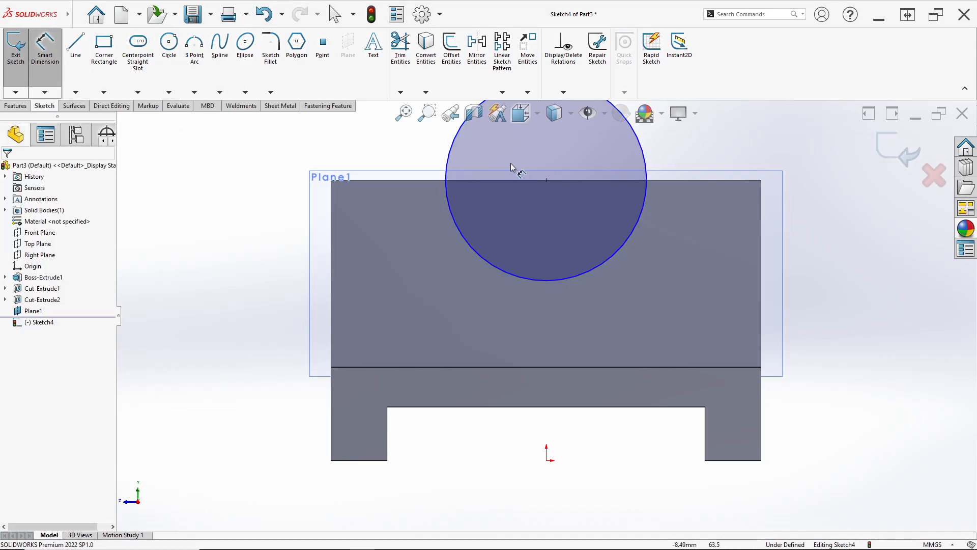
pyautogui.click(546, 180)
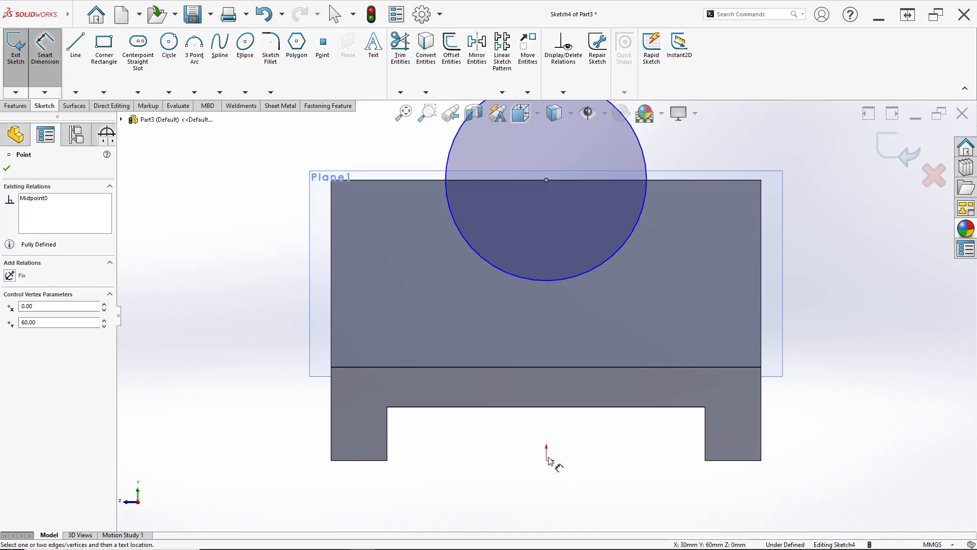
pyautogui.click(547, 460)
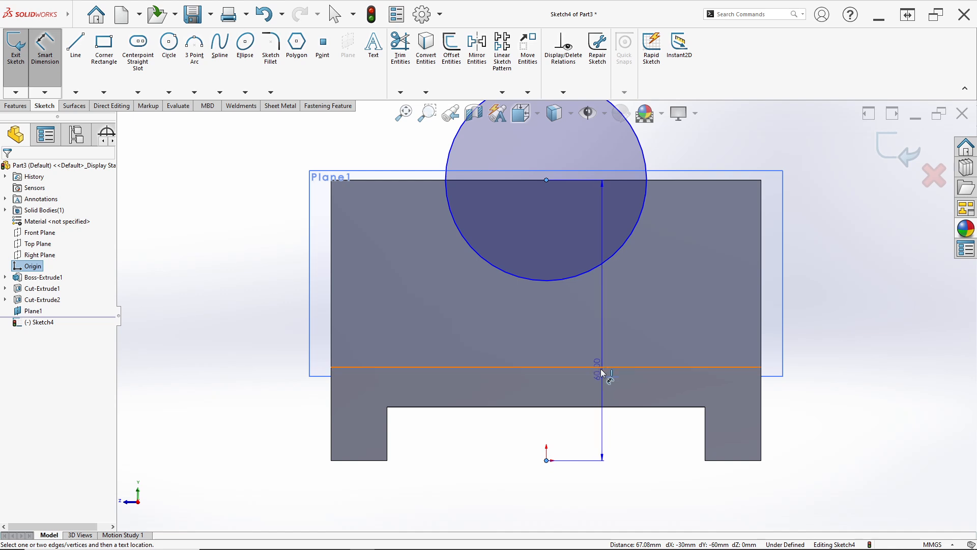
pyautogui.press('Escape')
# Dimension the circle's diameter to 36 mm, as given in the reference drawing
pyautogui.scroll(3, 600, 206)
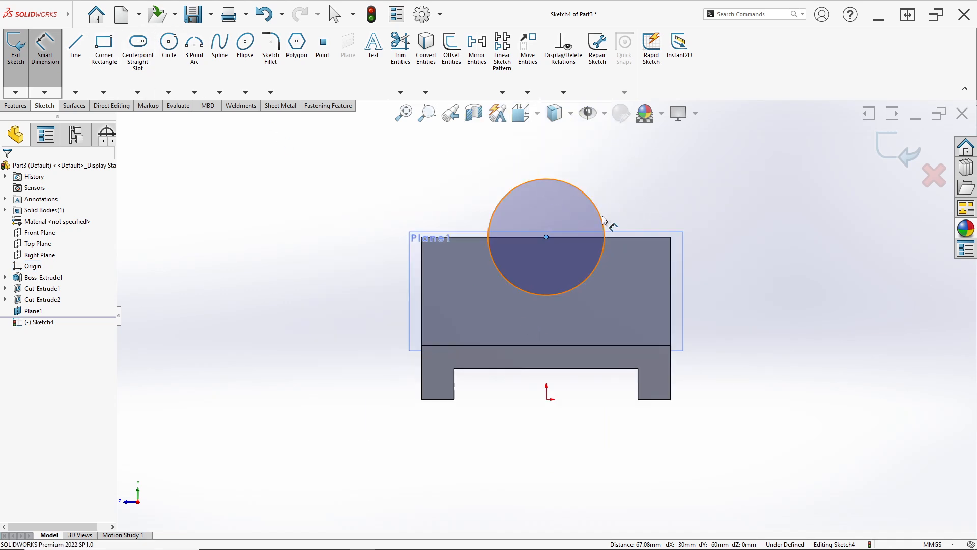
pyautogui.click(603, 220)
pyautogui.click(624, 198)
pyautogui.click(609, 213)
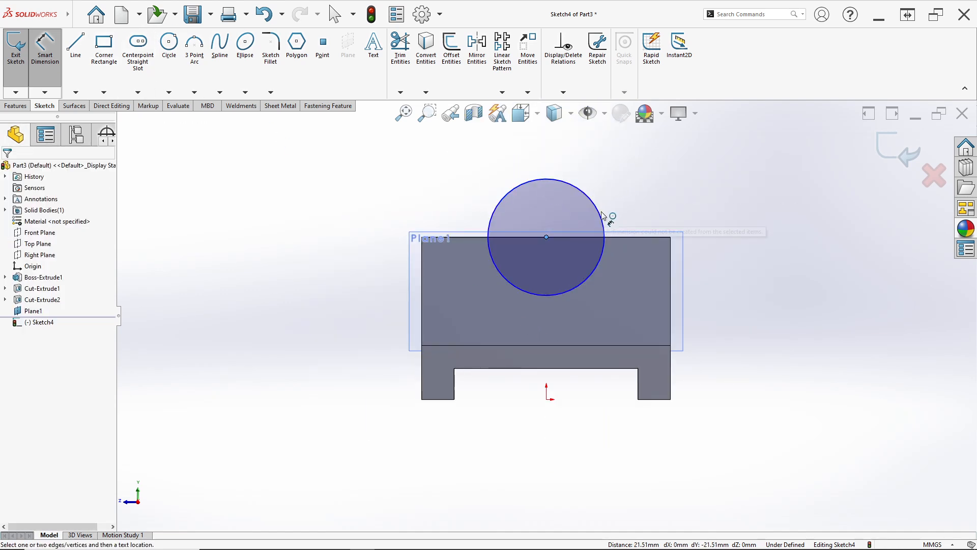
pyautogui.click(607, 215)
pyautogui.hotkey('alt', 'Tab')
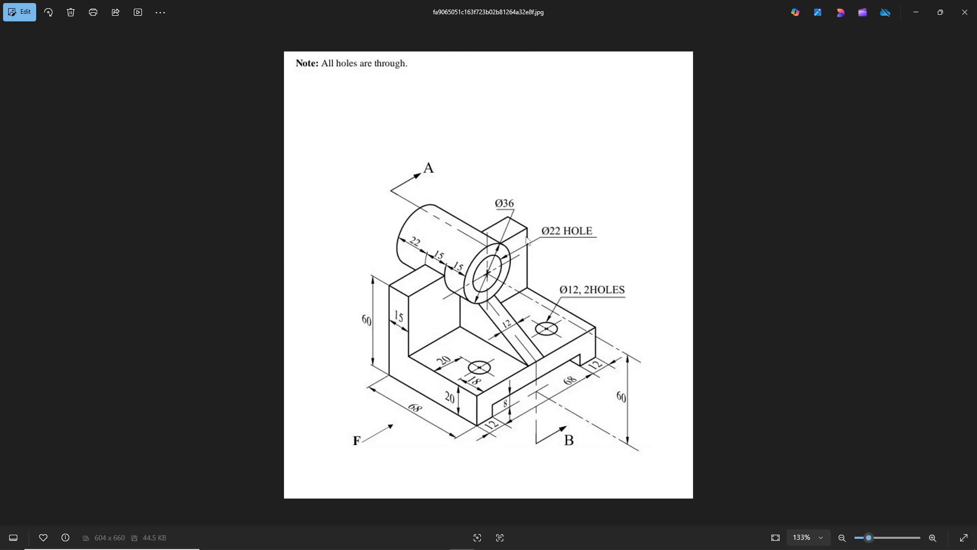
pyautogui.hotkey('alt', 'Tab')
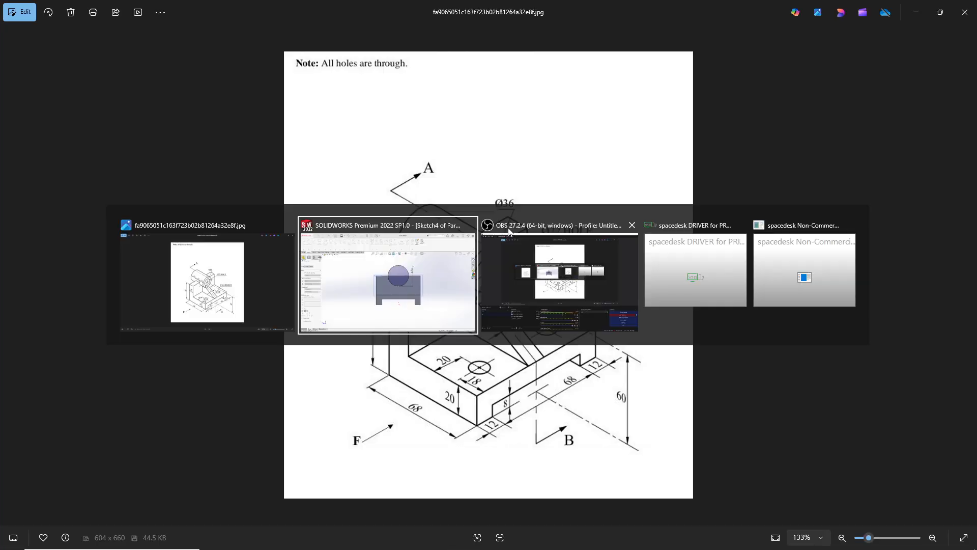
pyautogui.write('36')
pyautogui.press('Return')
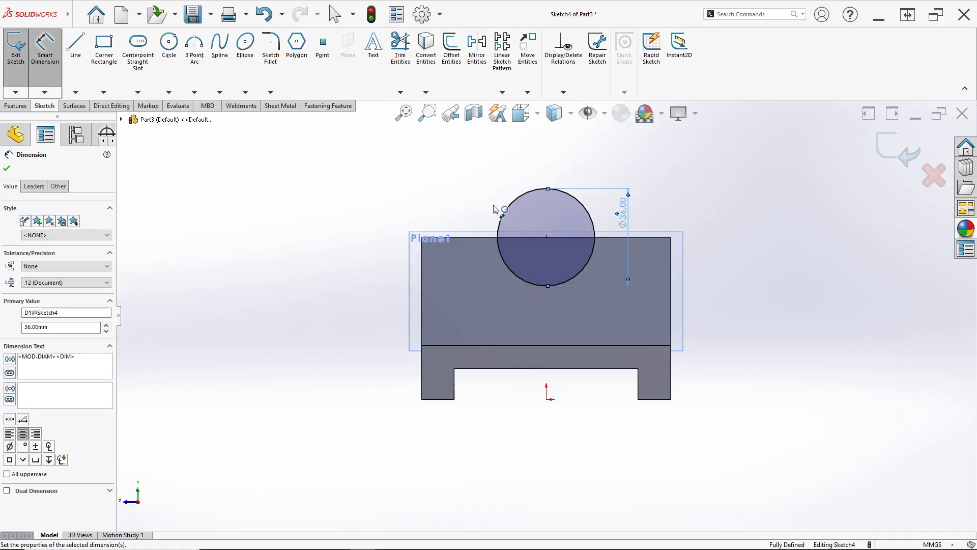
# Start a boss extrusion of the circle with a Blind end condition, reversed to run back through the upright wall
pyautogui.click(25, 102)
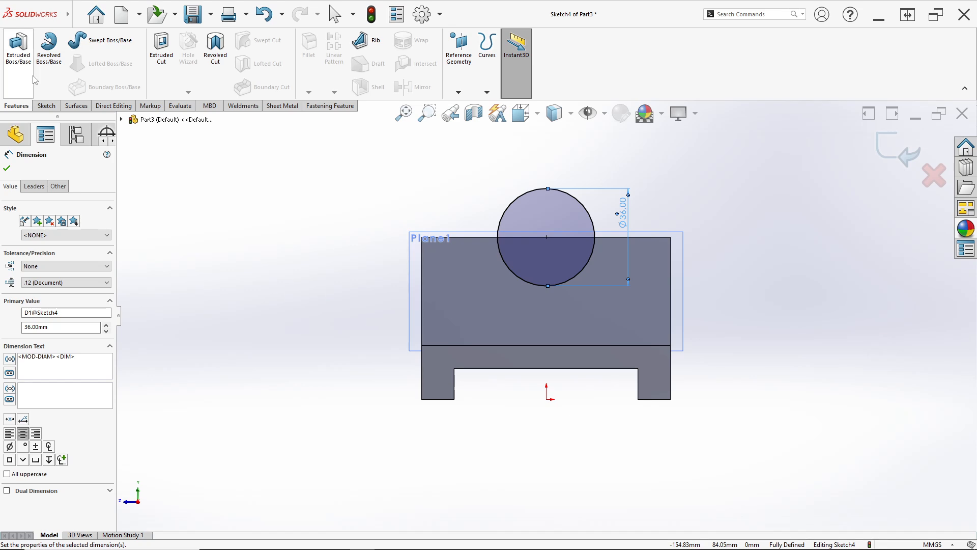
pyautogui.click(18, 47)
pyautogui.moveTo(543, 226); pyautogui.dragTo(707, 252, button='middle')
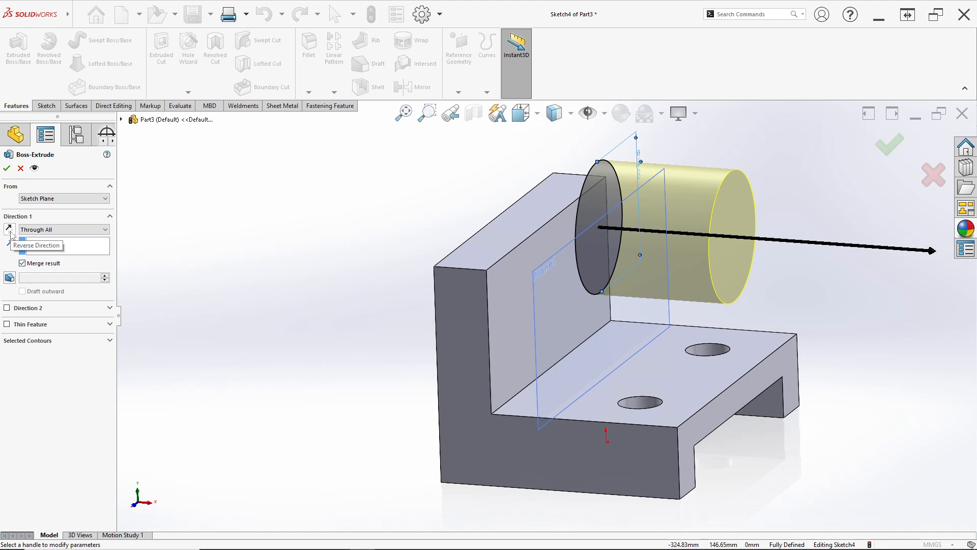
pyautogui.click(40, 230)
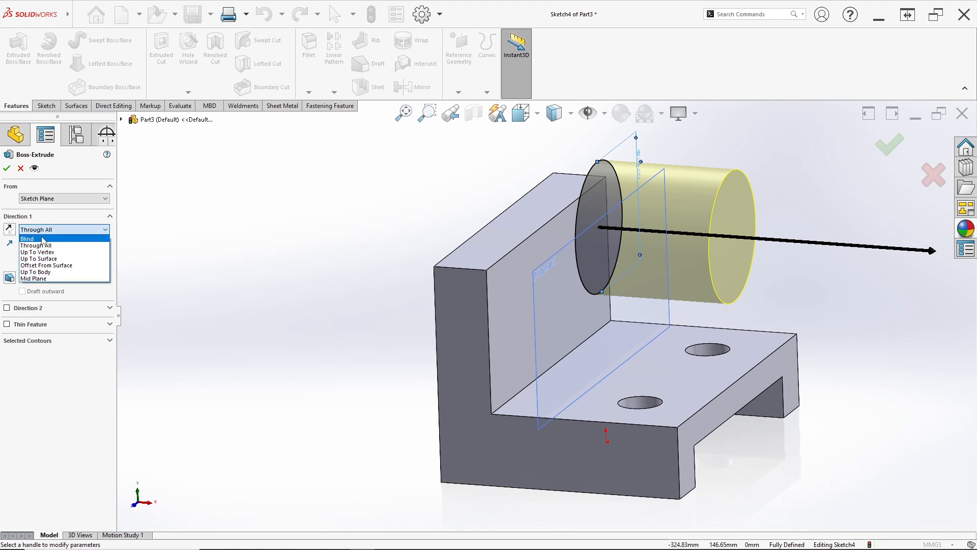
pyautogui.click(43, 239)
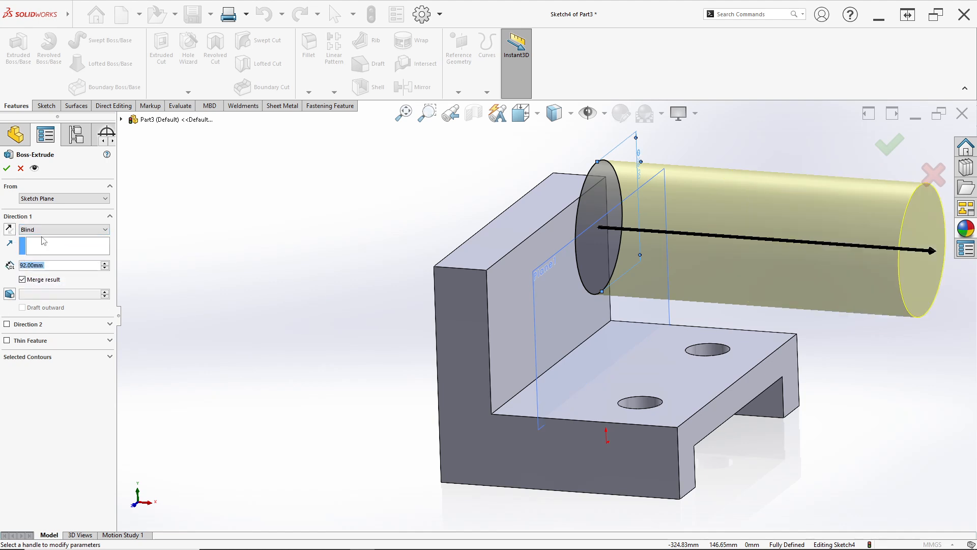
pyautogui.click(9, 229)
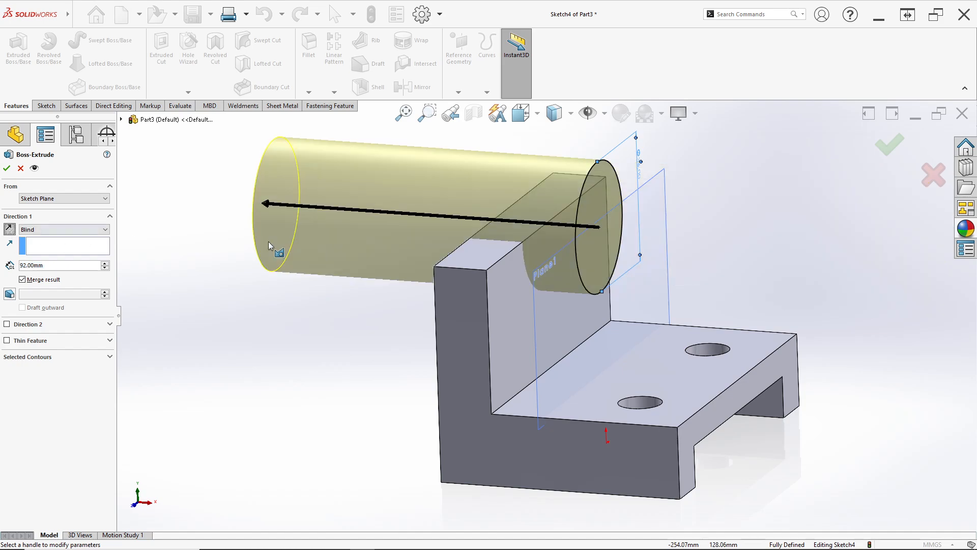
# Check the cylinder's length in the reference drawing, then set the extrusion depth to 52 mm, keep the direction through the wall, and create the cylinder
pyautogui.hotkey('alt', 'Tab')
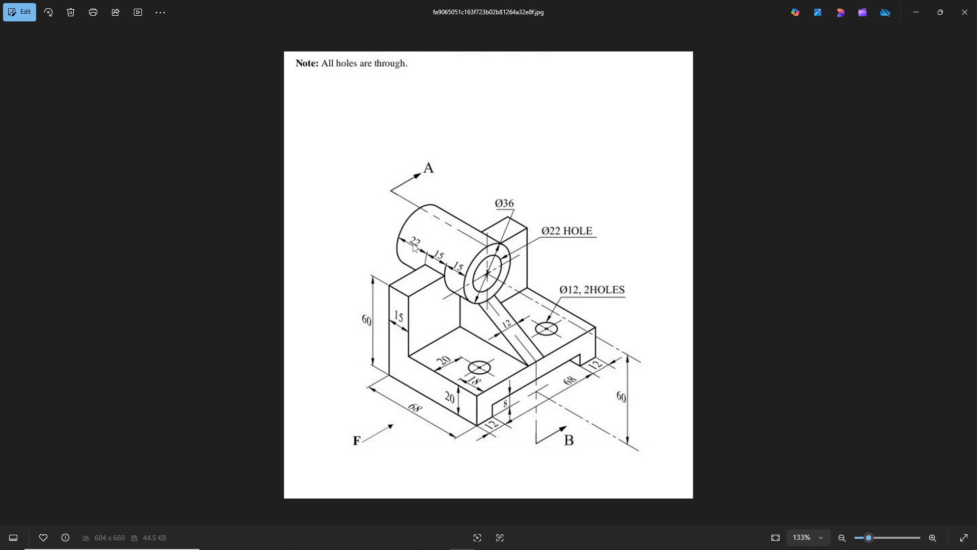
pyautogui.hotkey('alt', 'Tab')
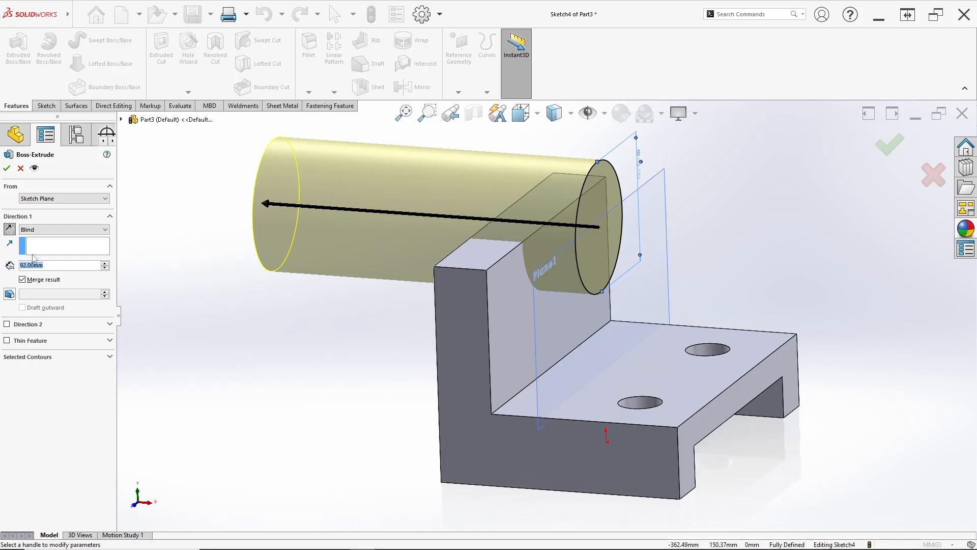
pyautogui.write('52')
pyautogui.press('Return')
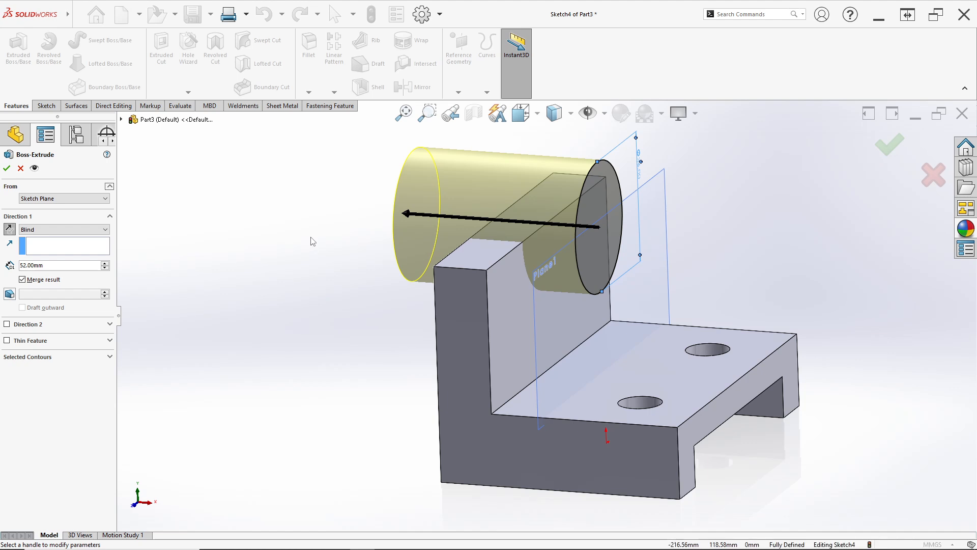
pyautogui.click(9, 229)
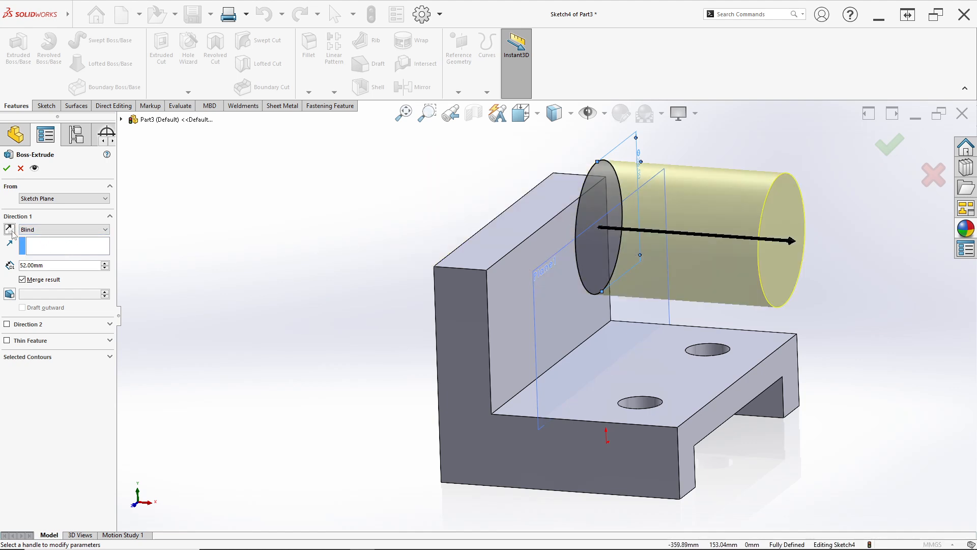
pyautogui.click(10, 229)
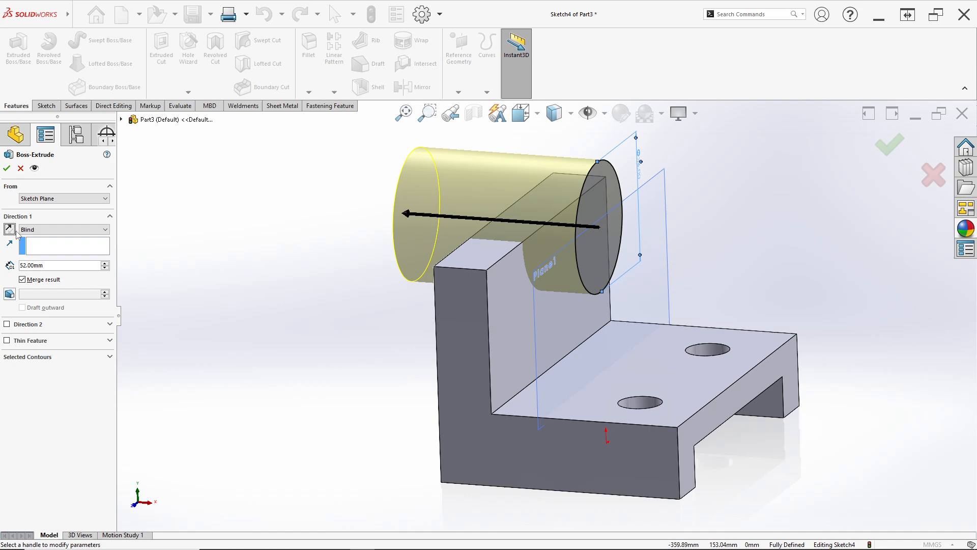
pyautogui.click(7, 168)
# Hide the offset reference plane in front of the upright wall
pyautogui.moveTo(403, 239)
pyautogui.mouseDown(button='middle')
pyautogui.moveTo(323, 270)
pyautogui.moveTo(377, 265)
pyautogui.mouseUp(button='middle')
pyautogui.rightClick(702, 224)
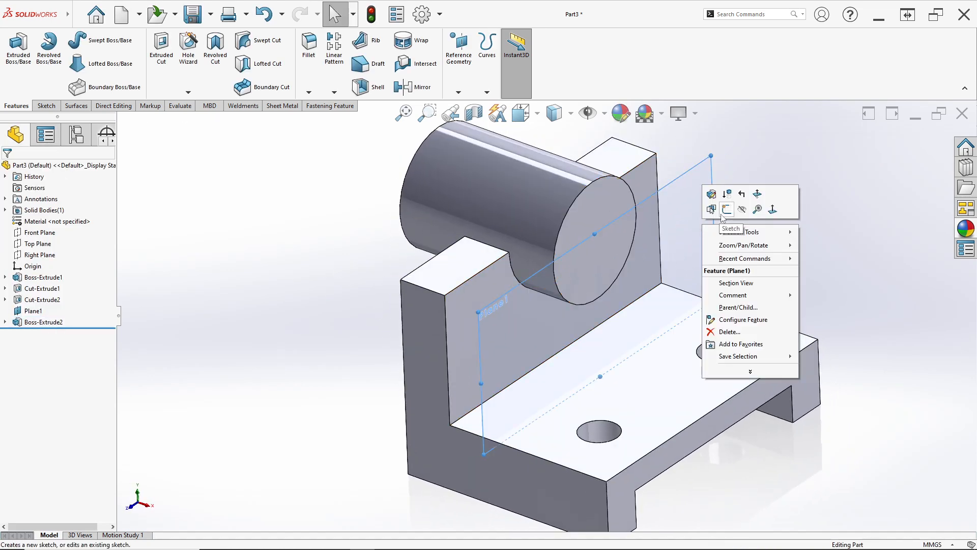
pyautogui.click(738, 217)
pyautogui.moveTo(672, 243); pyautogui.dragTo(597, 216, button='middle')
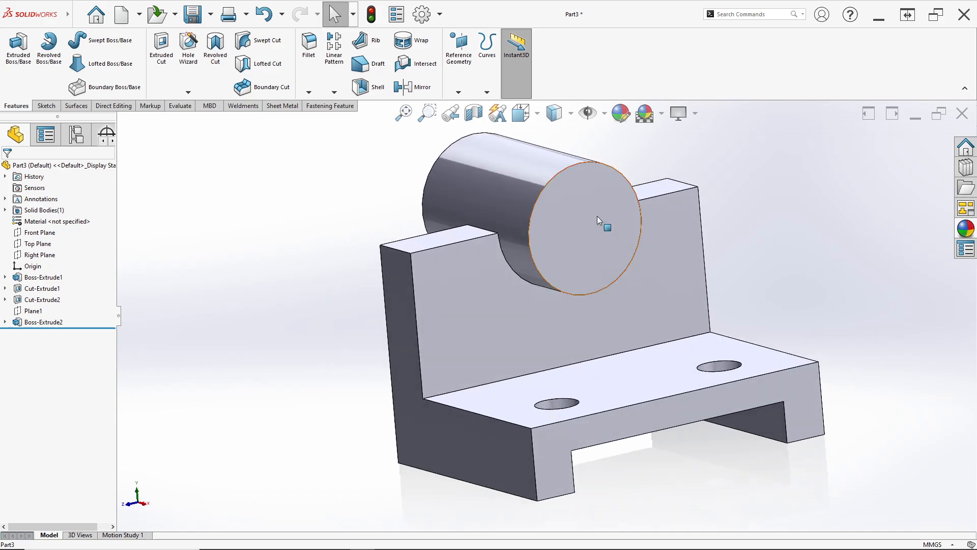
# Check the bore diameter in the reference drawing, then sketch a concentric circle about 20.5 mm in diameter on the cylinder's front face
pyautogui.hotkey('alt', 'Tab')
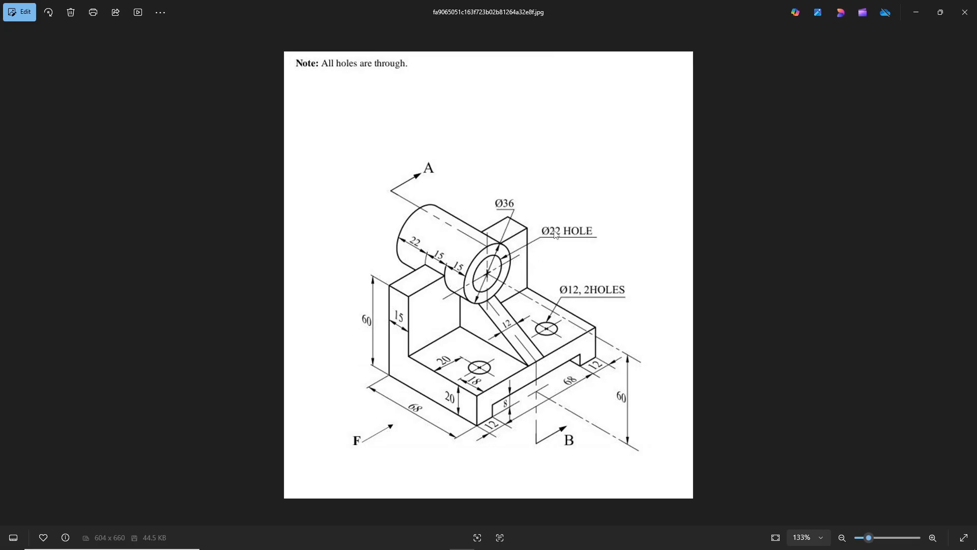
pyautogui.hotkey('alt', 'Tab')
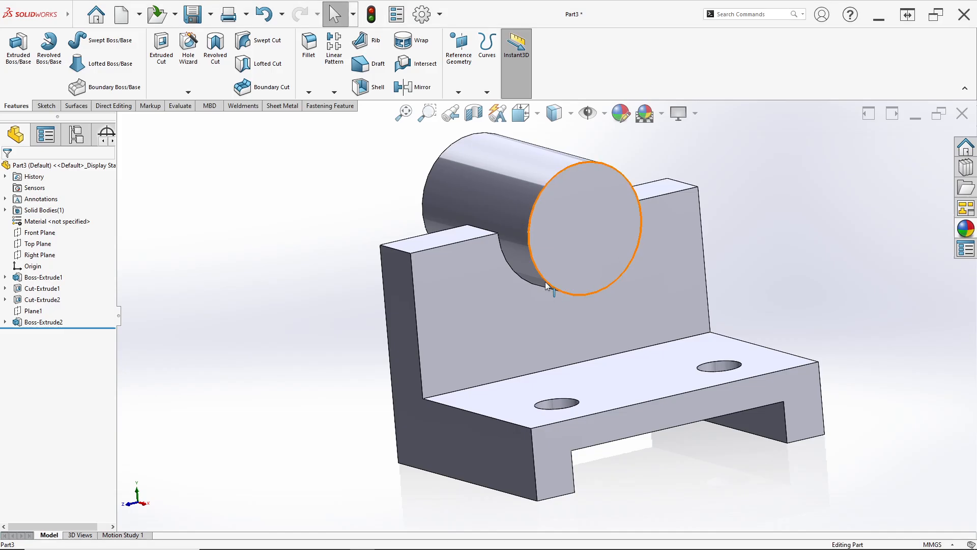
pyautogui.rightClick(589, 219)
pyautogui.click(611, 206)
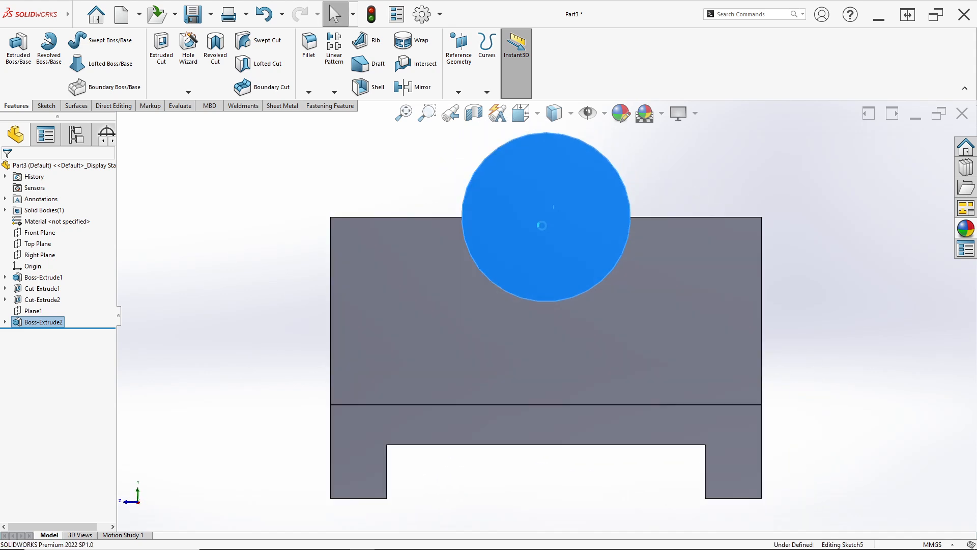
pyautogui.click(169, 49)
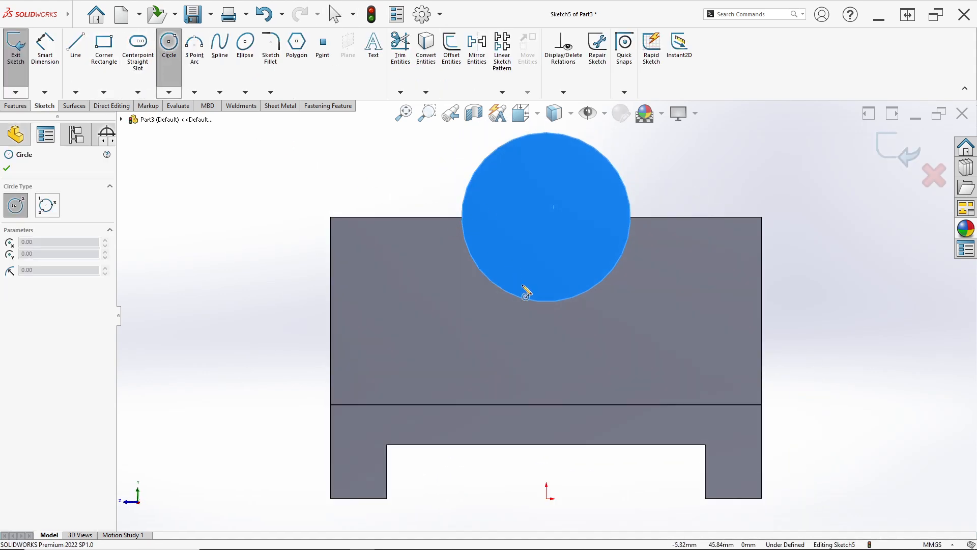
pyautogui.click(547, 218)
pyautogui.click(584, 250)
# Dimension the bore circle's diameter to 22 mm
pyautogui.click(45, 48)
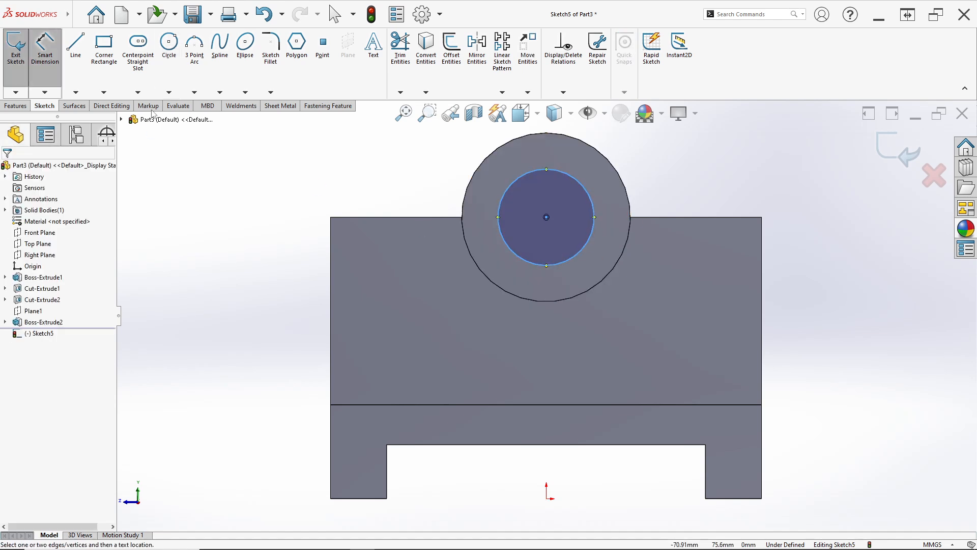
pyautogui.click(595, 226)
pyautogui.click(676, 230)
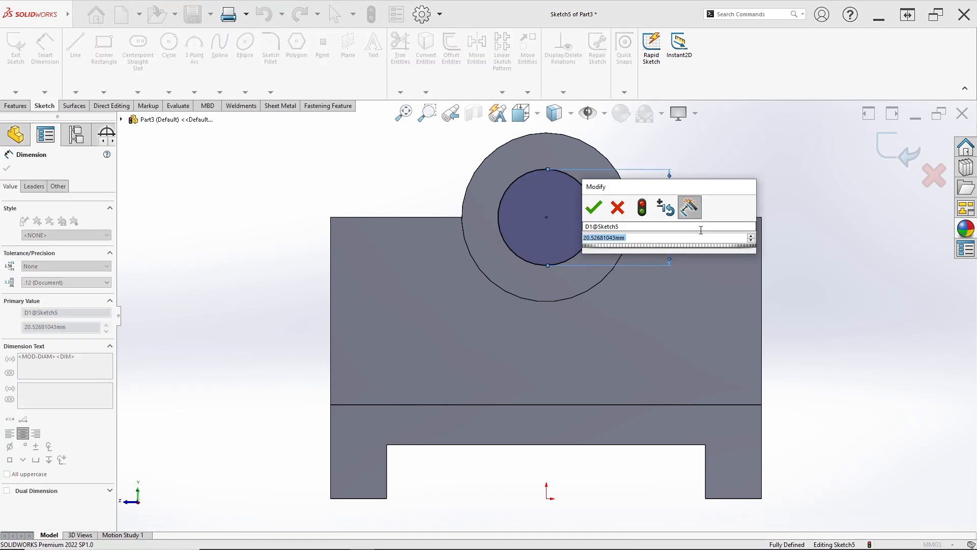
pyautogui.write('22\\')
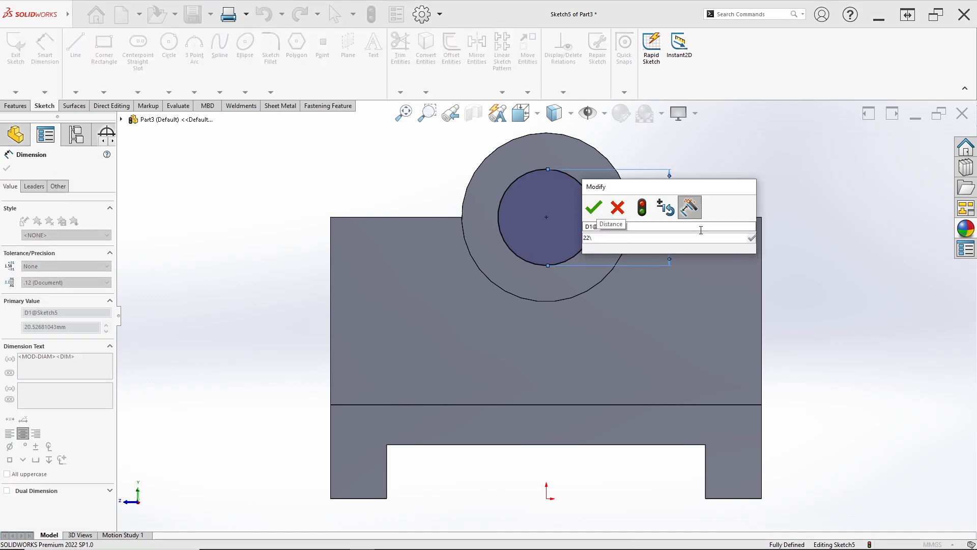
pyautogui.press('Return')
# Cut the 22 mm circle Through All along the cylinder to form the bore
pyautogui.click(15, 106)
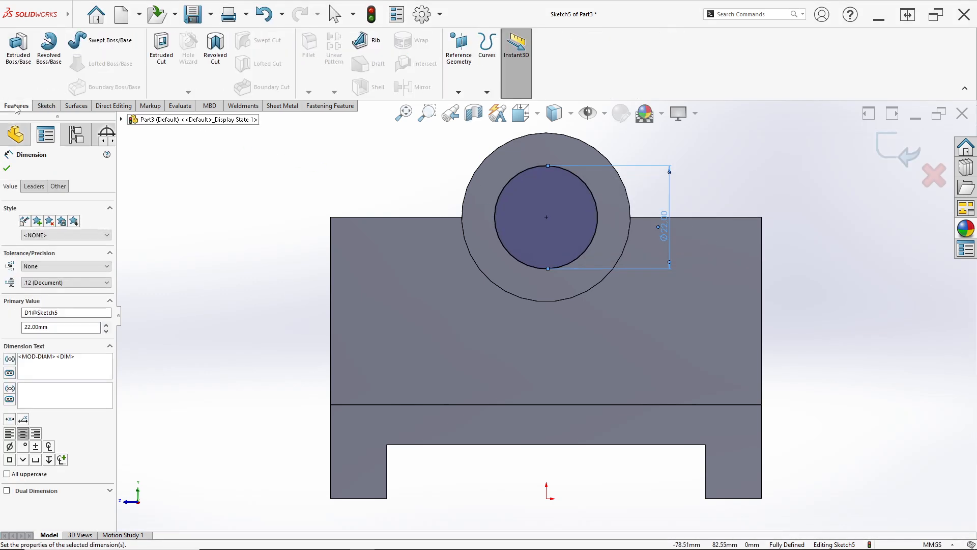
pyautogui.click(161, 48)
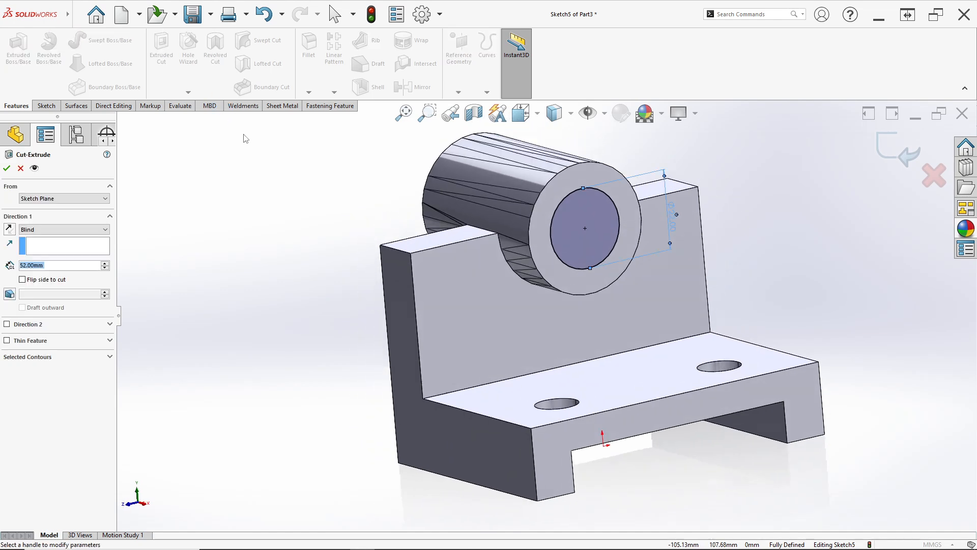
pyautogui.click(76, 229)
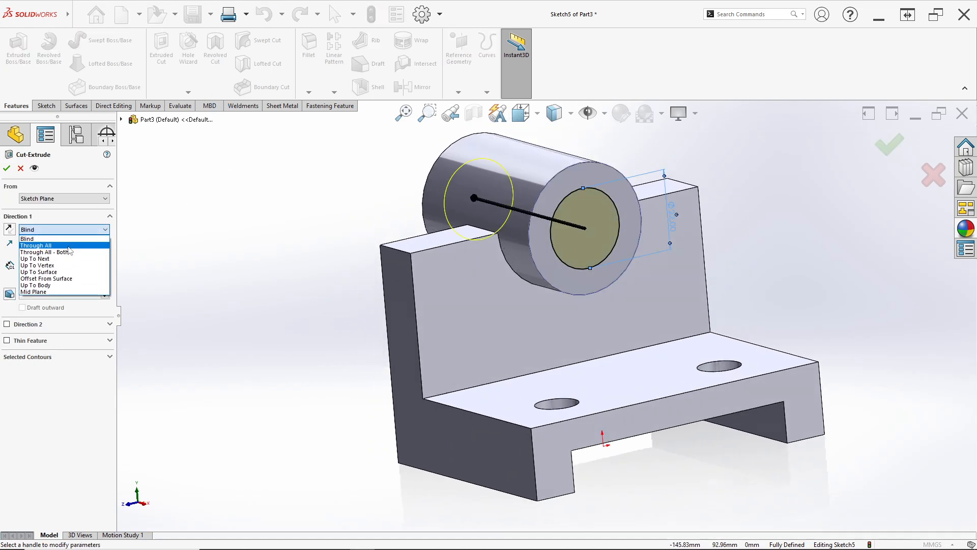
pyautogui.click(51, 246)
pyautogui.click(8, 168)
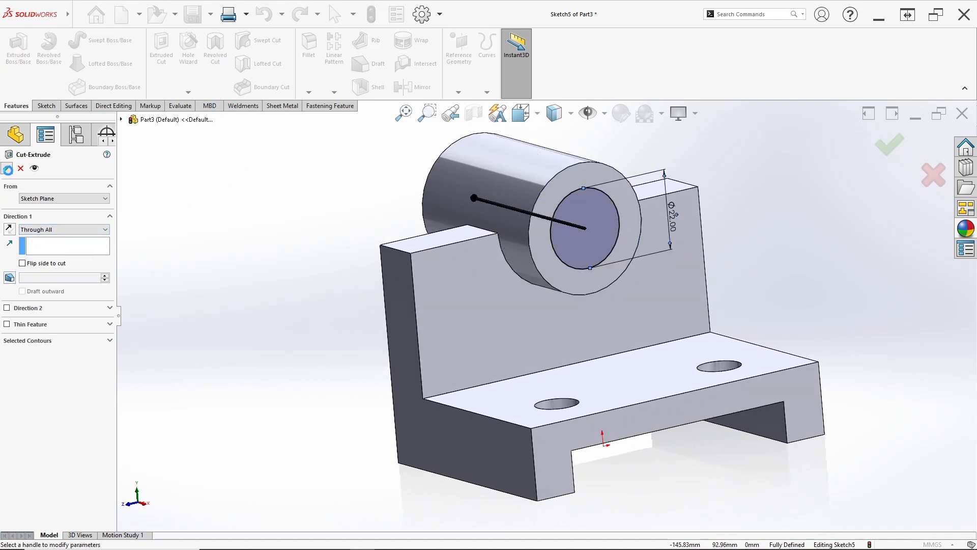
pyautogui.moveTo(399, 246); pyautogui.dragTo(431, 255, button='middle')
# Check the rib under the cylinder in the reference drawing, then start a sketch on the upright wall's top face
pyautogui.hotkey('alt', 'Tab')
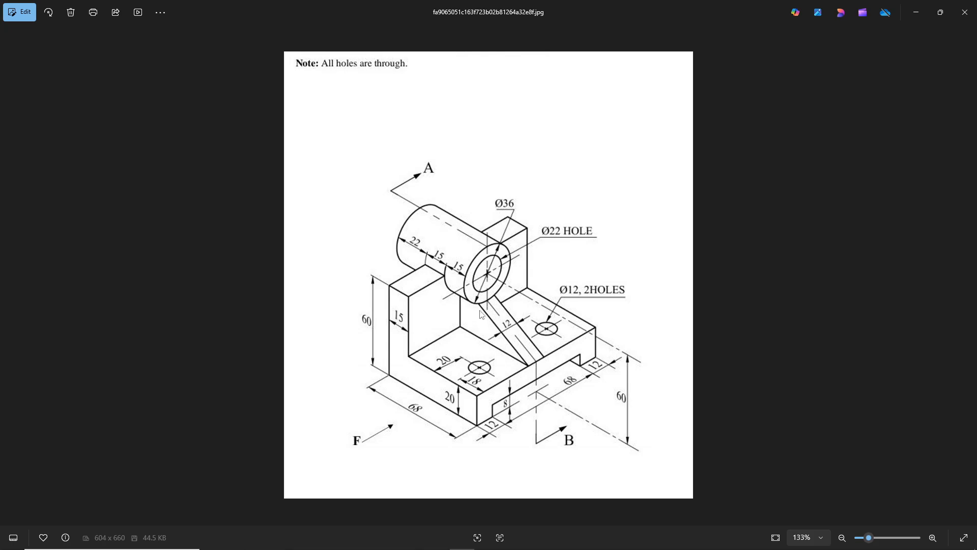
pyautogui.hotkey('alt', 'Tab')
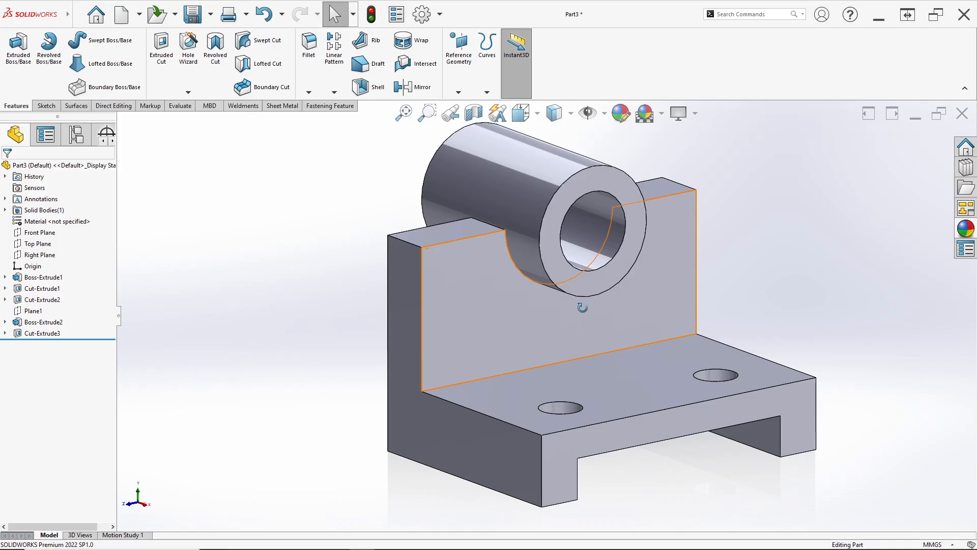
pyautogui.moveTo(571, 308)
pyautogui.mouseDown(button='middle')
pyautogui.moveTo(572, 280)
pyautogui.moveTo(572, 309)
pyautogui.mouseUp(button='middle')
pyautogui.moveTo(558, 255); pyautogui.dragTo(567, 264, button='middle')
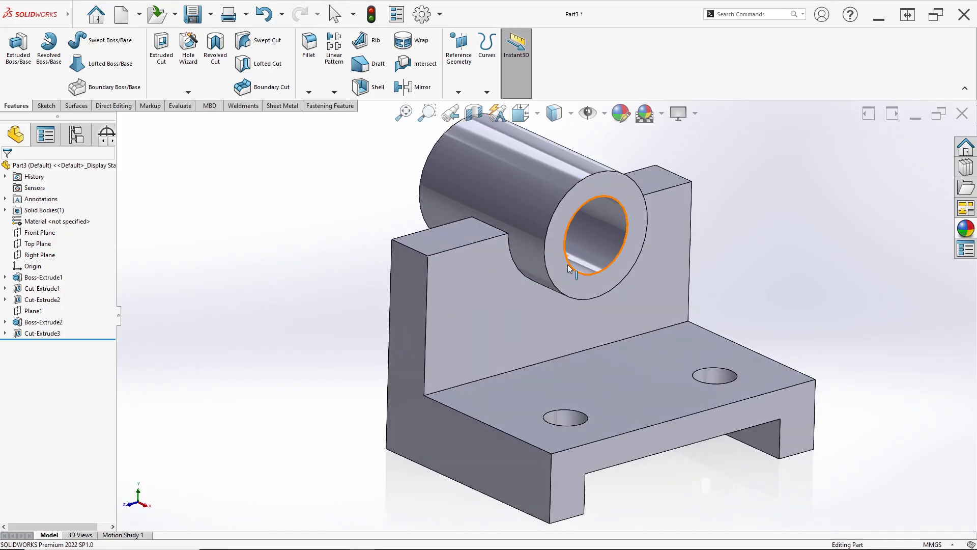
pyautogui.click(486, 234)
pyautogui.rightClick(483, 235)
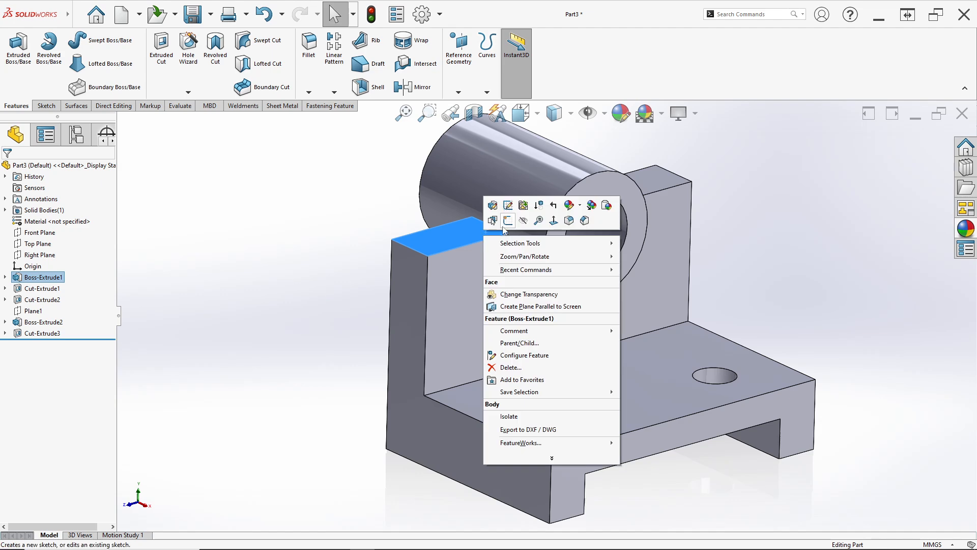
pyautogui.click(507, 222)
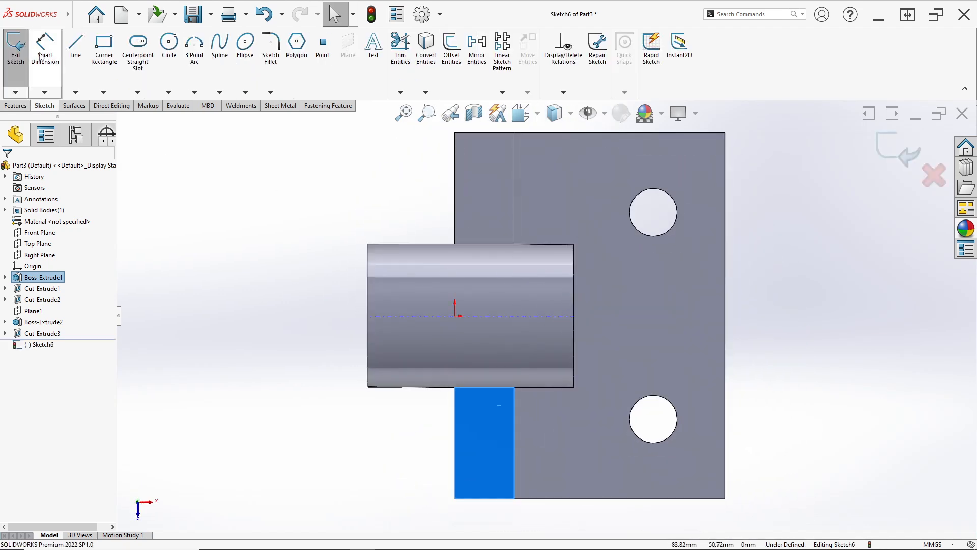
# Draw a corner rectangle 15 mm by about 8.6 mm, spanning from the wall's front edge to the cylinder's front end
pyautogui.click(112, 64)
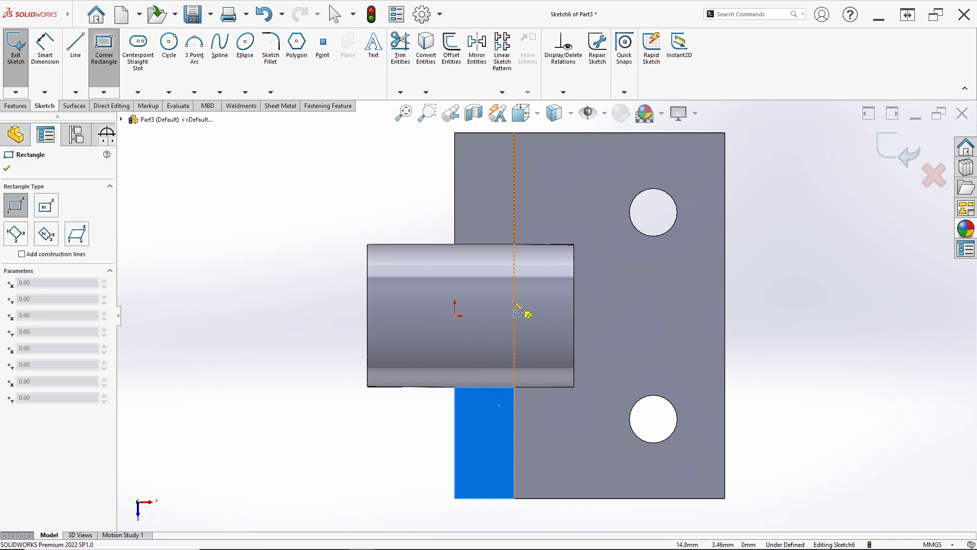
pyautogui.moveTo(514, 296)
pyautogui.mouseDown()
pyautogui.moveTo(538, 331)
pyautogui.moveTo(574, 330)
pyautogui.mouseUp()
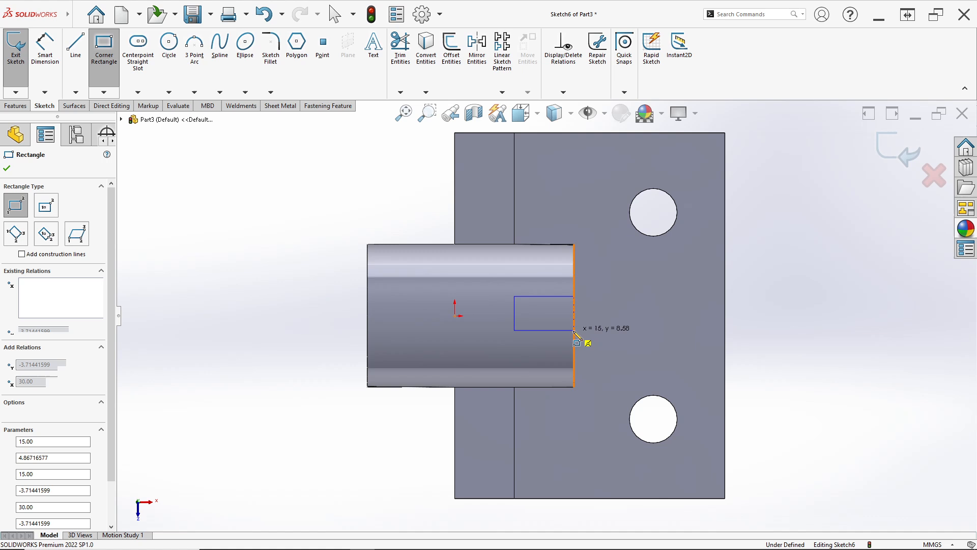
pyautogui.press('Escape')
# Make the rectangle's wall-side line collinear with the wall's front edge and align its midpoint horizontally with the origin
pyautogui.click(515, 308)
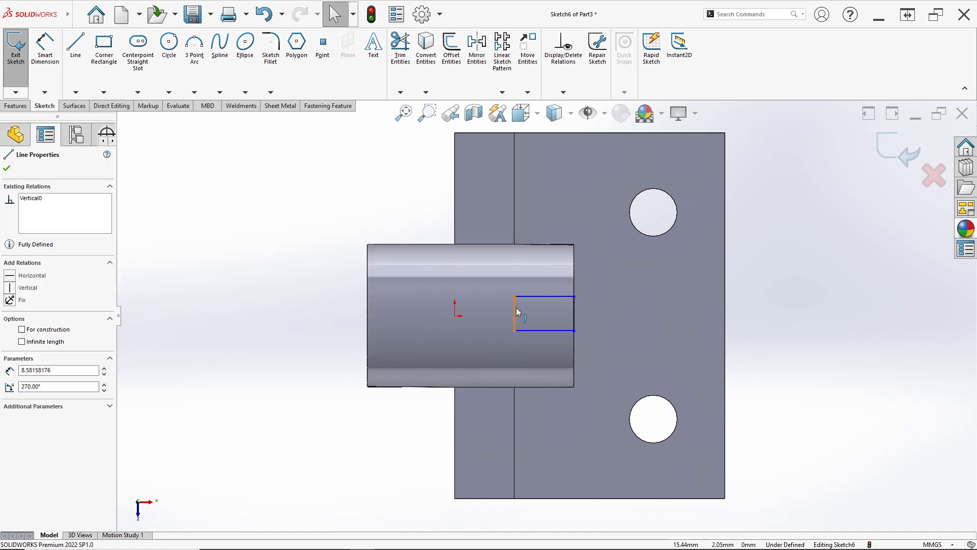
pyautogui.keyDown('ctrl'); pyautogui.click(515, 222); pyautogui.keyUp('ctrl')
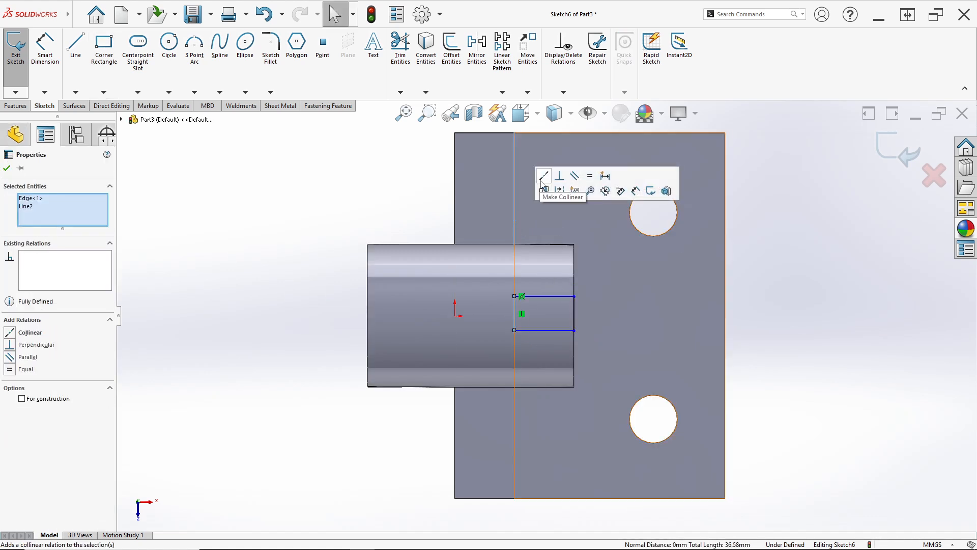
pyautogui.click(543, 177)
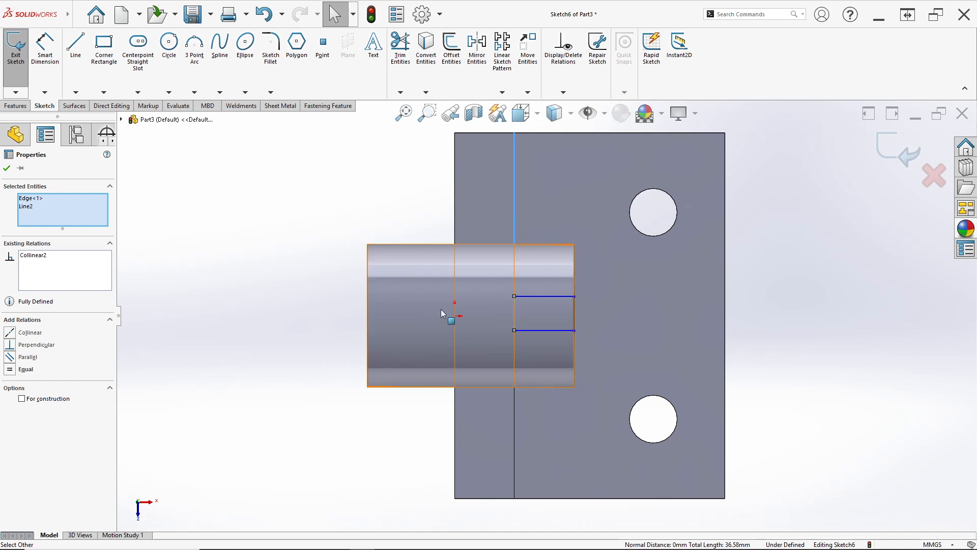
pyautogui.click(280, 328)
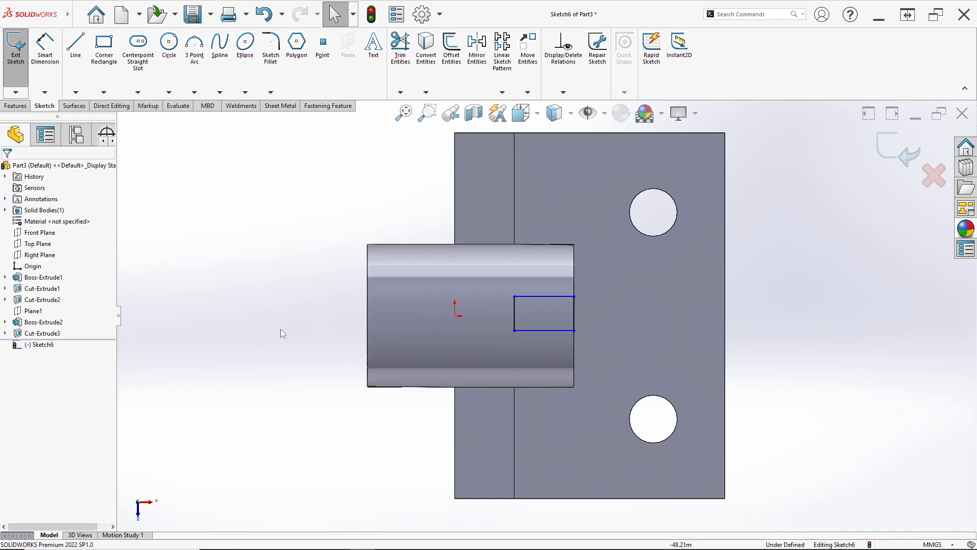
pyautogui.click(514, 318)
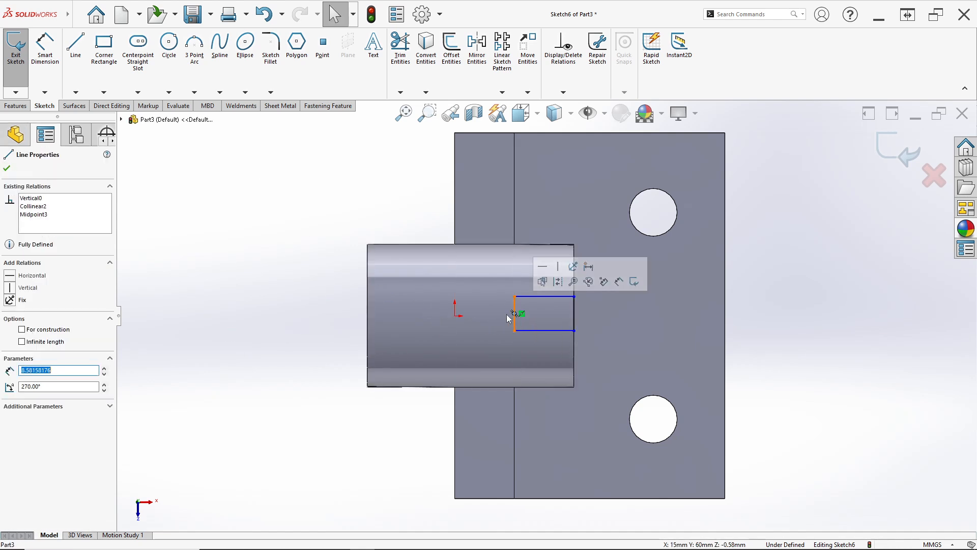
pyautogui.keyDown('ctrl'); pyautogui.click(455, 316); pyautogui.keyUp('ctrl')
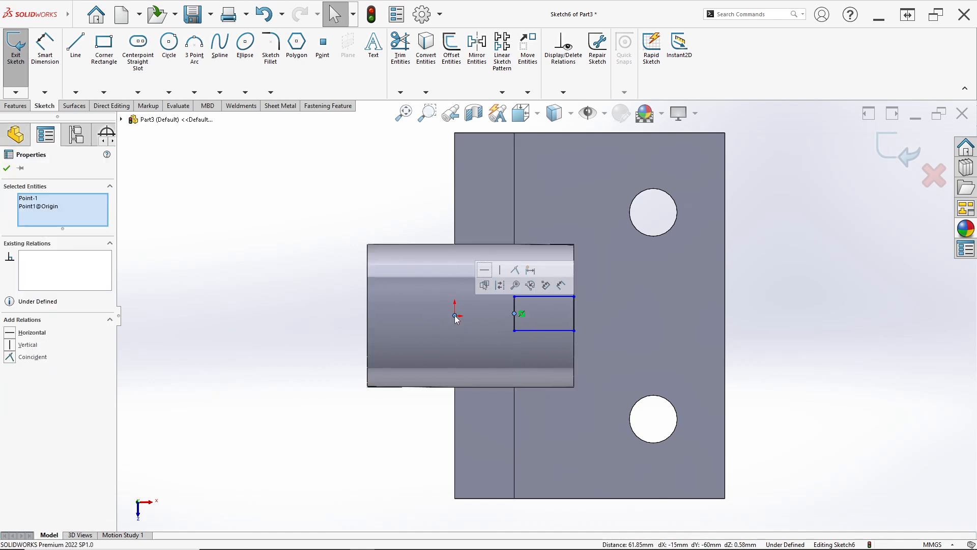
pyautogui.click(485, 271)
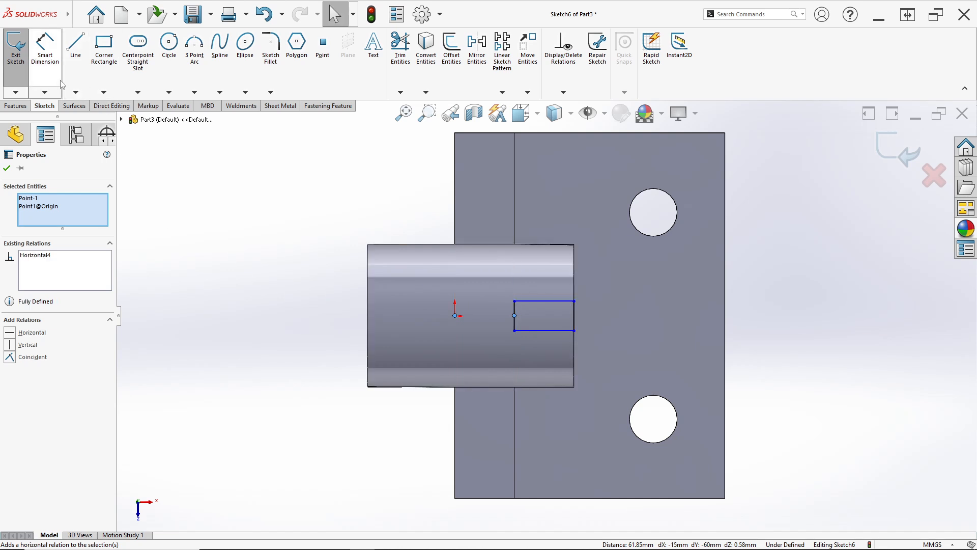
# Dimension the rectangle's side at the cylinder's front end to 12 mm
pyautogui.click(45, 51)
pyautogui.click(574, 319)
pyautogui.click(604, 326)
pyautogui.write('12')
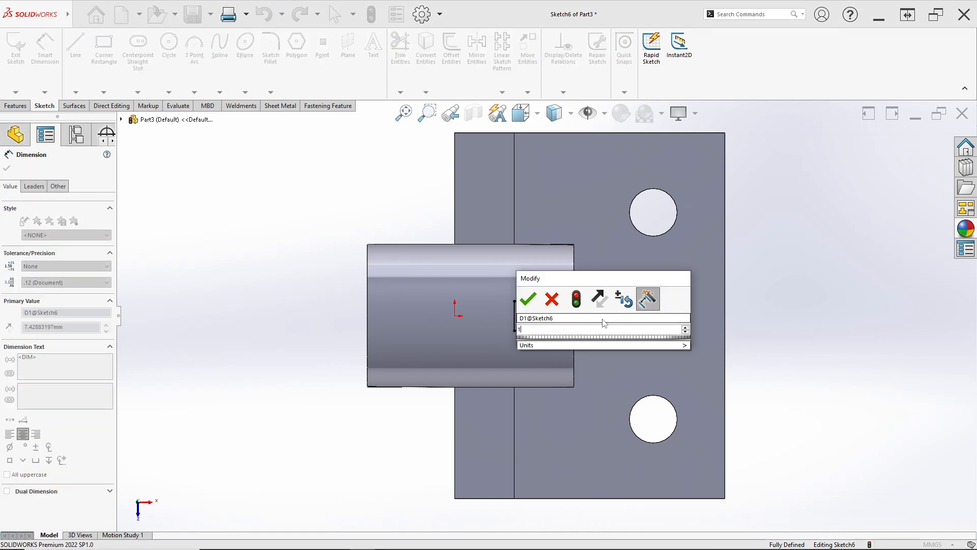
pyautogui.press('Return')
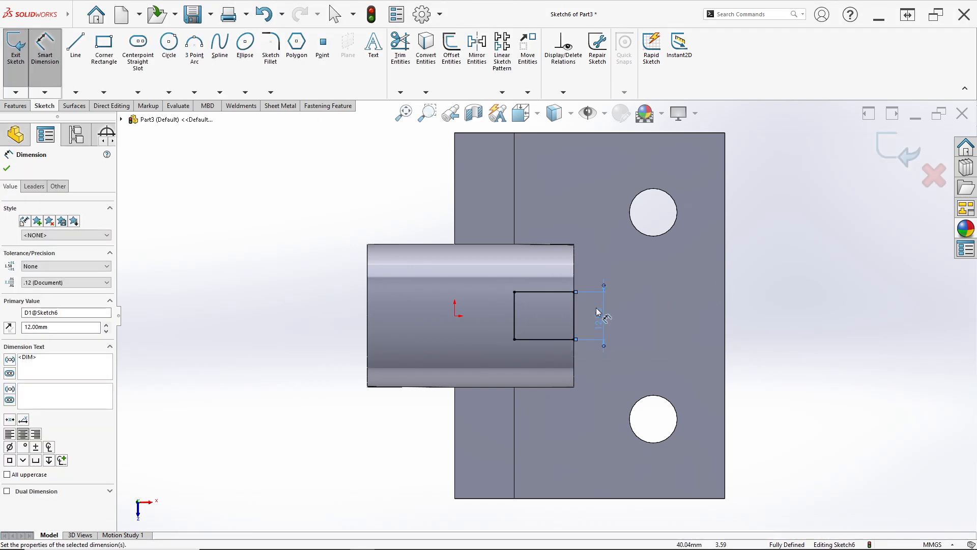
# Create a projection split line from the rectangle sketch on the cylinder's outer face, in a single direction towards its underside
pyautogui.moveTo(692, 283); pyautogui.dragTo(529, 163, button='middle')
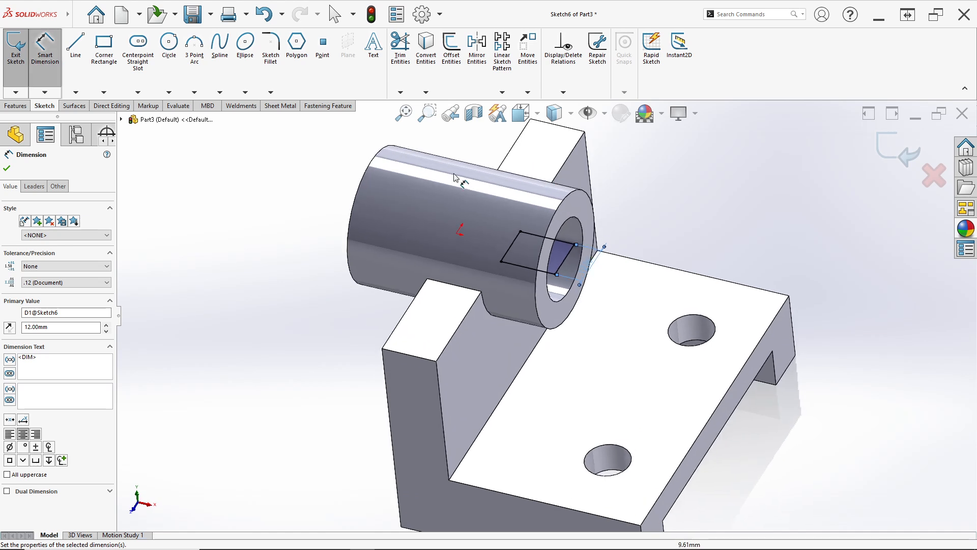
pyautogui.click(15, 106)
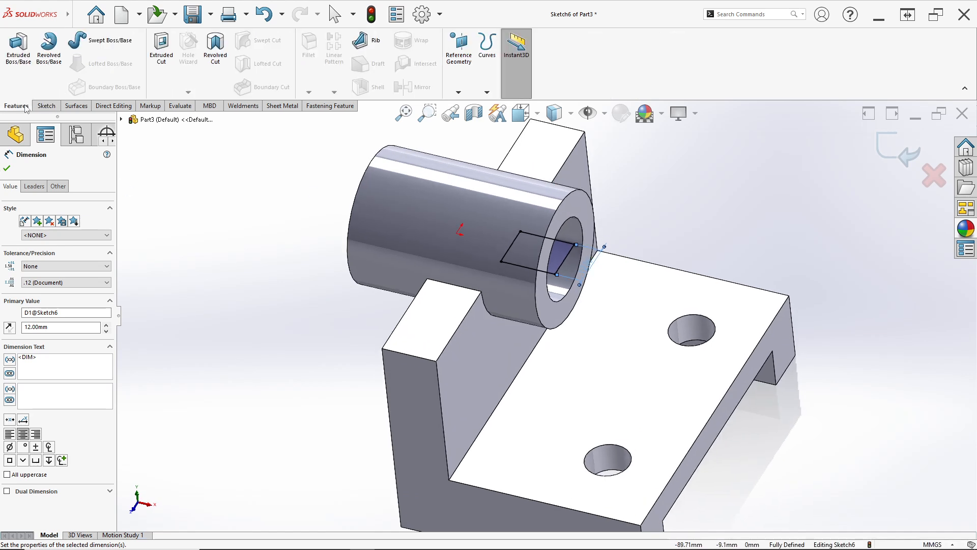
pyautogui.click(487, 92)
pyautogui.click(506, 105)
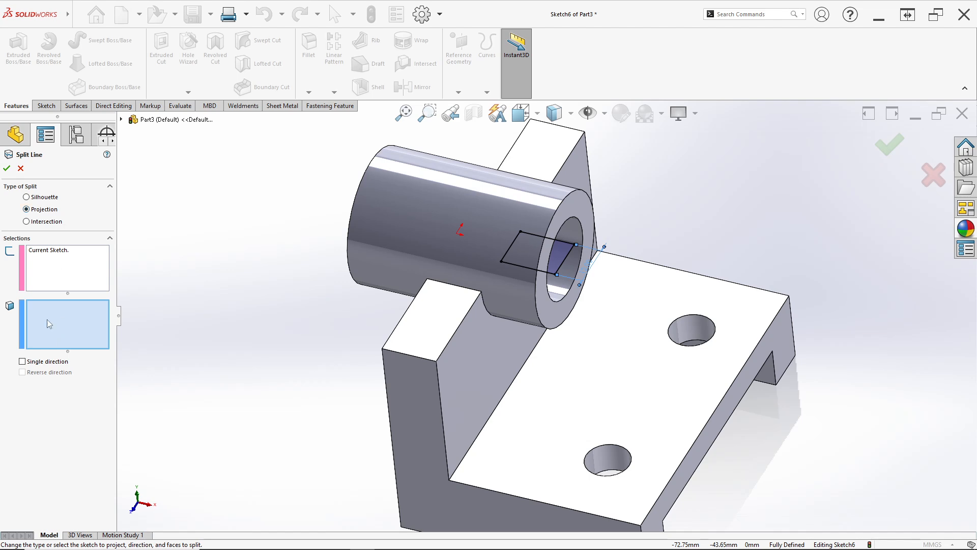
pyautogui.moveTo(401, 353); pyautogui.dragTo(375, 249, button='middle')
pyautogui.scroll(-4, 572, 410)
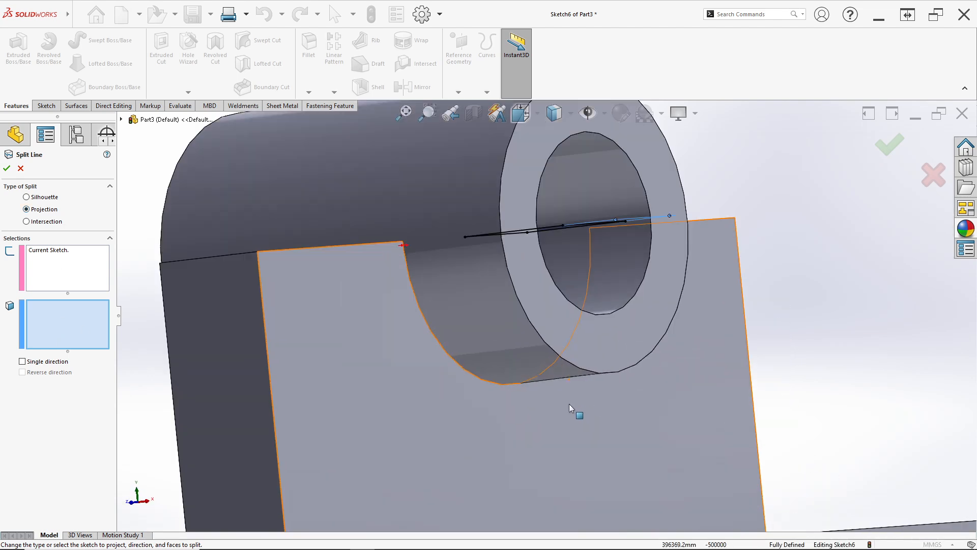
pyautogui.click(559, 372)
pyautogui.moveTo(560, 374); pyautogui.dragTo(548, 372, button='middle')
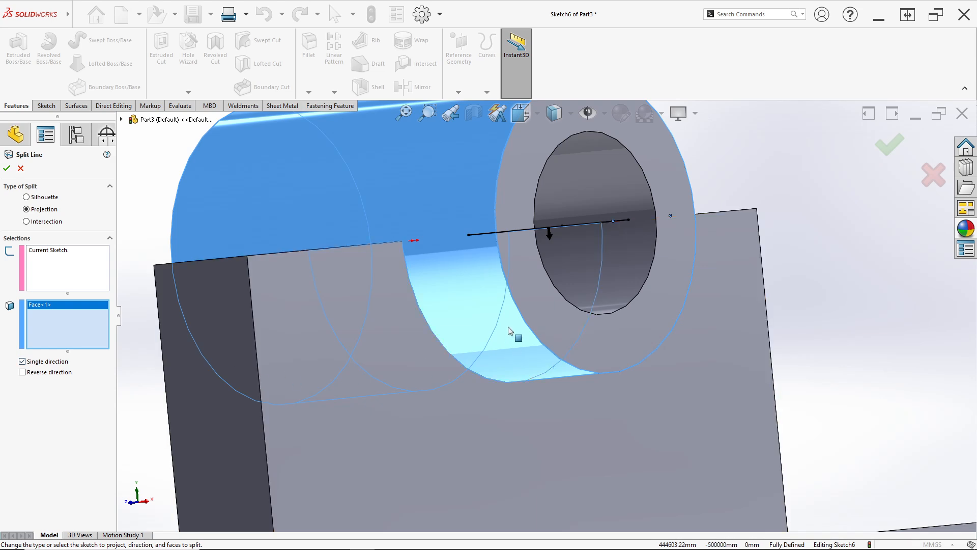
pyautogui.moveTo(510, 331); pyautogui.dragTo(549, 233, button='middle')
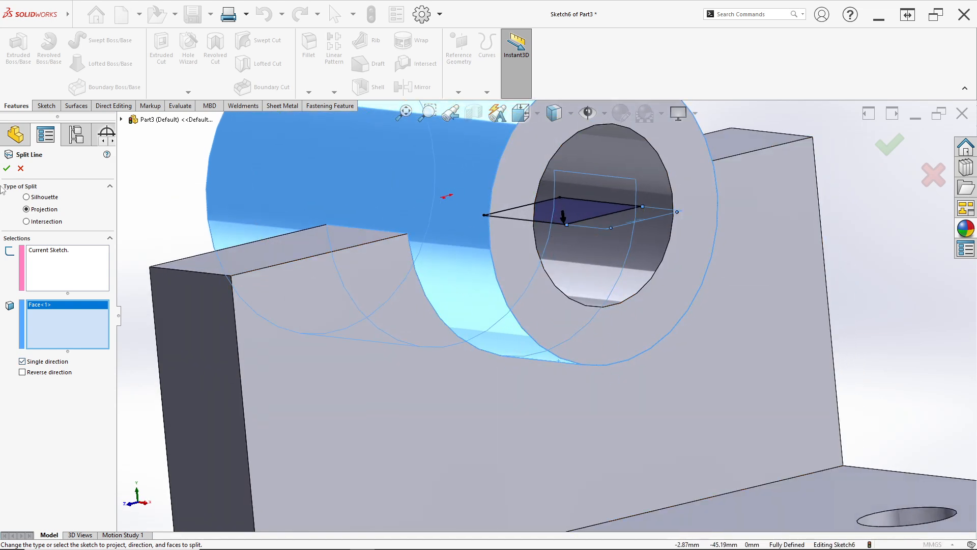
pyautogui.click(6, 168)
# Sketch a corner rectangle about 53 mm by 20 mm on the base's top face, spanning from its outer edge to the wall
pyautogui.moveTo(524, 336); pyautogui.dragTo(624, 494, button='middle')
pyautogui.scroll(-3, 584, 331)
pyautogui.scroll(4, 615, 486)
pyautogui.rightClick(598, 454)
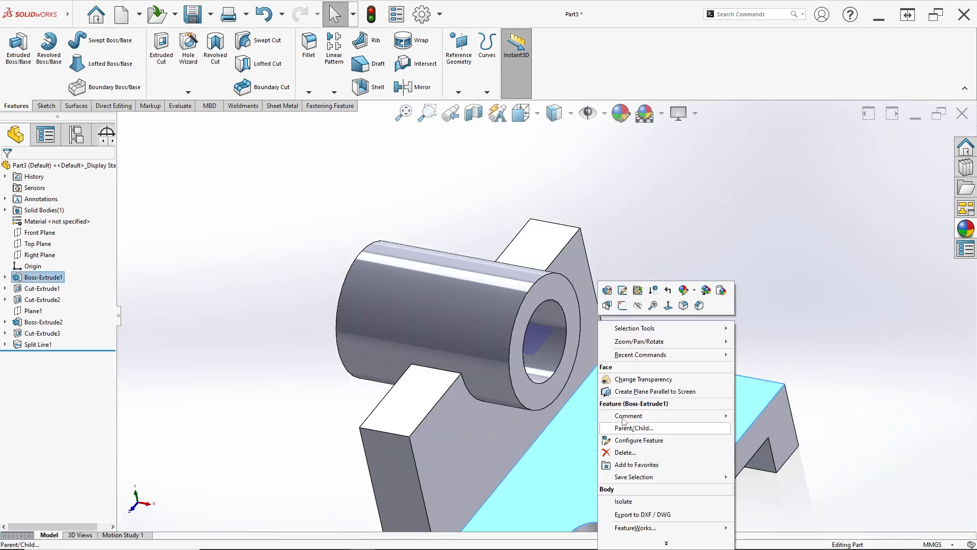
pyautogui.click(619, 307)
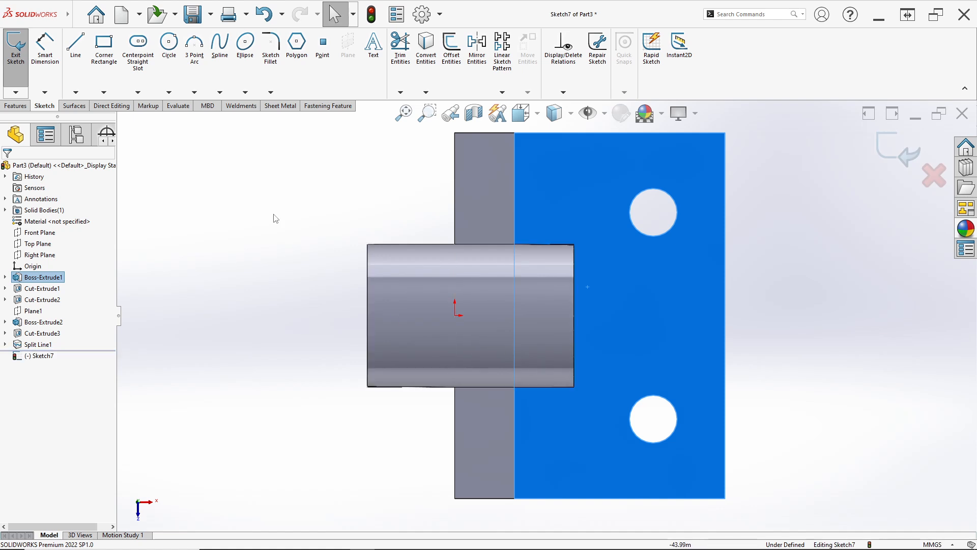
pyautogui.click(107, 61)
pyautogui.click(725, 284)
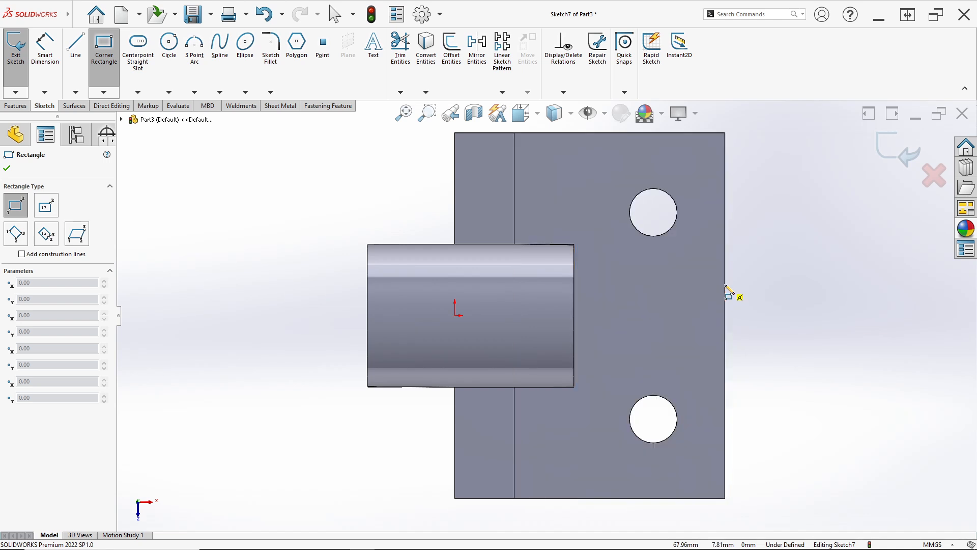
pyautogui.click(514, 363)
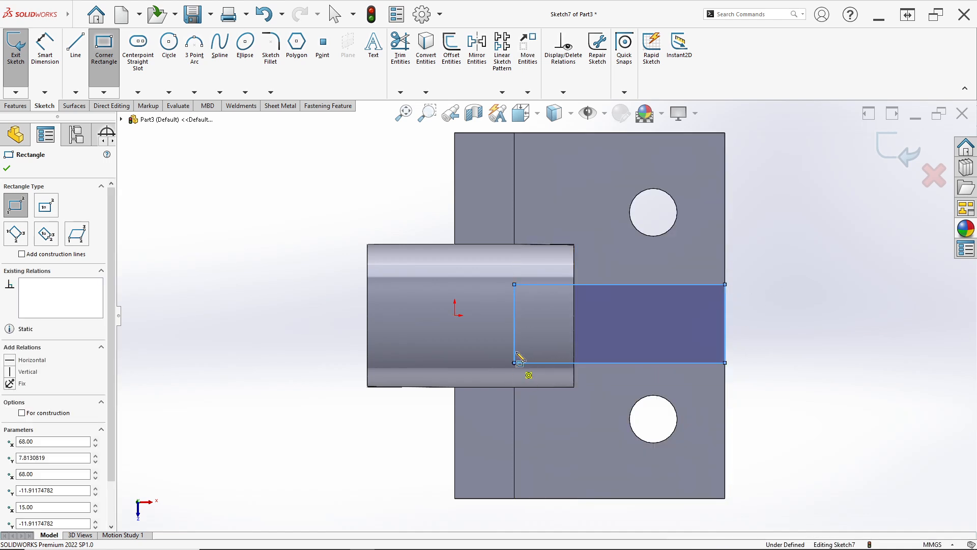
pyautogui.press('Escape')
# Make the base rectangle's inner line collinear with the wall's front edge and its midpoint horizontal with the origin
pyautogui.click(515, 315)
pyautogui.keyDown('ctrl'); pyautogui.click(515, 218); pyautogui.keyUp('ctrl')
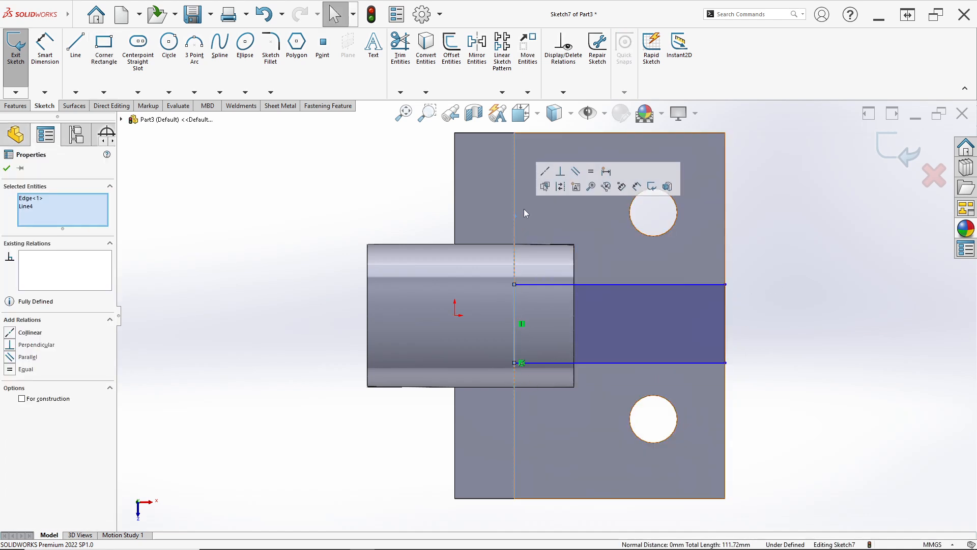
pyautogui.click(548, 175)
pyautogui.click(404, 224)
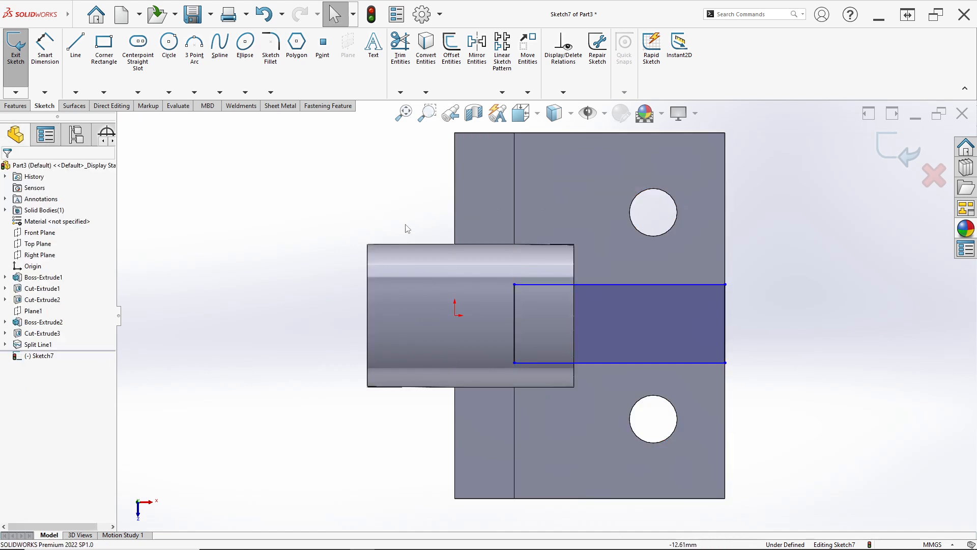
pyautogui.click(514, 326)
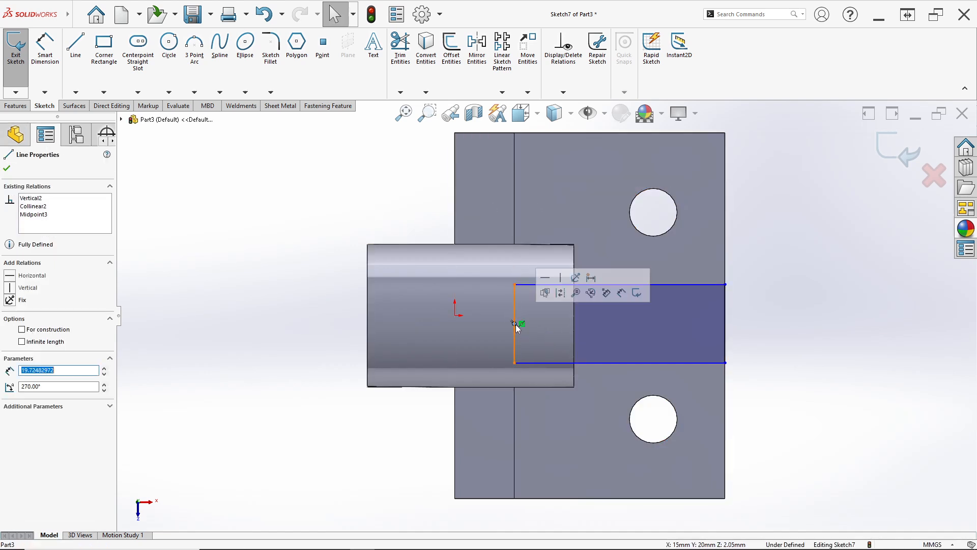
pyautogui.keyDown('ctrl'); pyautogui.click(456, 315); pyautogui.keyUp('ctrl')
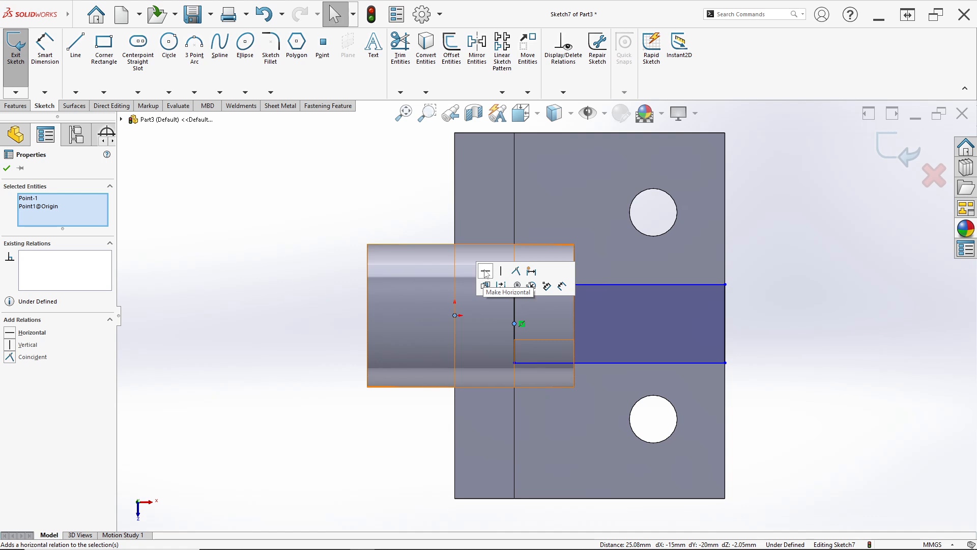
pyautogui.click(485, 272)
# Dimension the base rectangle's outer side to 12 mm and close the sketch
pyautogui.click(47, 65)
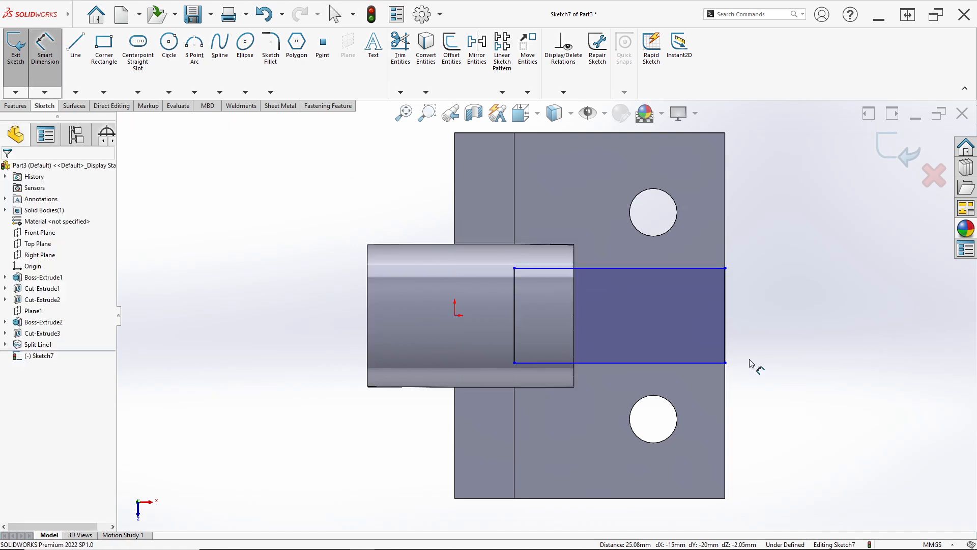
pyautogui.click(728, 312)
pyautogui.click(772, 322)
pyautogui.write('1')
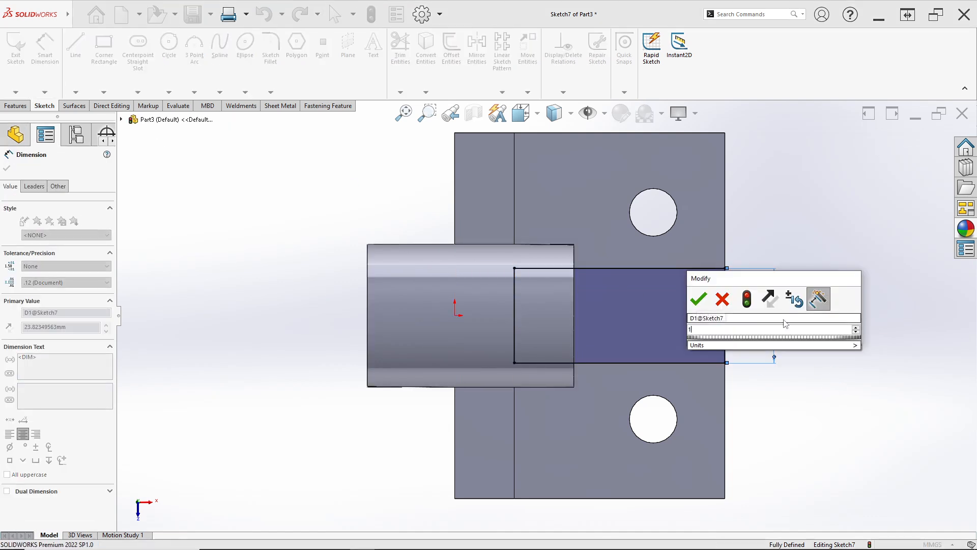
pyautogui.write('2')
pyautogui.press('Return')
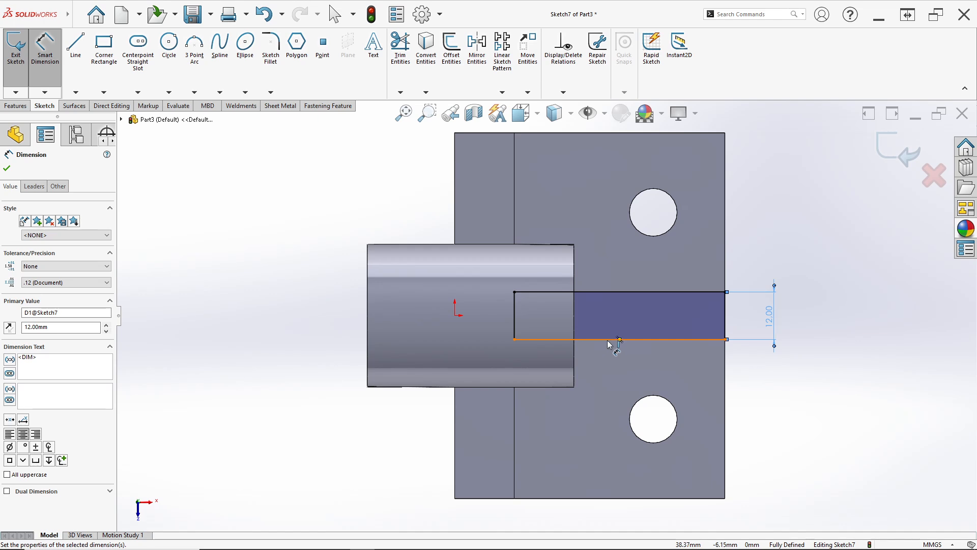
pyautogui.moveTo(584, 339); pyautogui.dragTo(549, 203, button='middle')
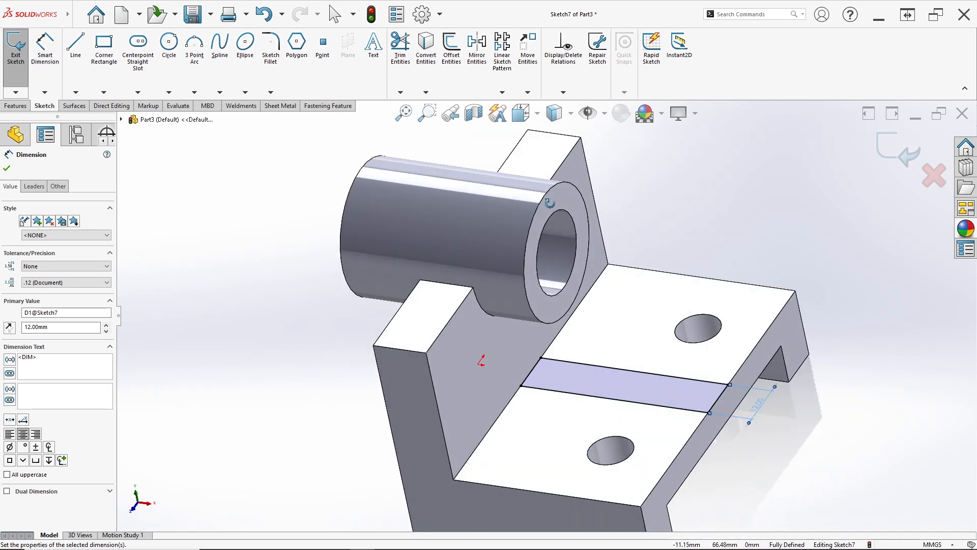
pyautogui.click(876, 163)
# Start a Lofted Boss, clear its preselected profile, and use the cylinder's split underside face and the base rectangle sketch as profiles
pyautogui.moveTo(643, 356)
pyautogui.mouseDown(button='middle')
pyautogui.moveTo(643, 273)
pyautogui.moveTo(601, 286)
pyautogui.moveTo(622, 257)
pyautogui.moveTo(528, 312)
pyautogui.moveTo(508, 305)
pyautogui.mouseUp(button='middle')
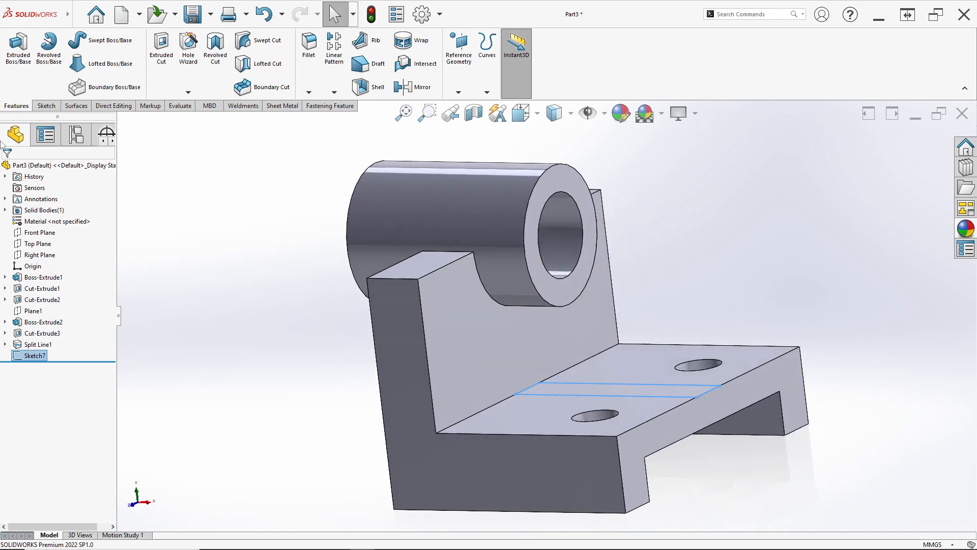
pyautogui.click(110, 64)
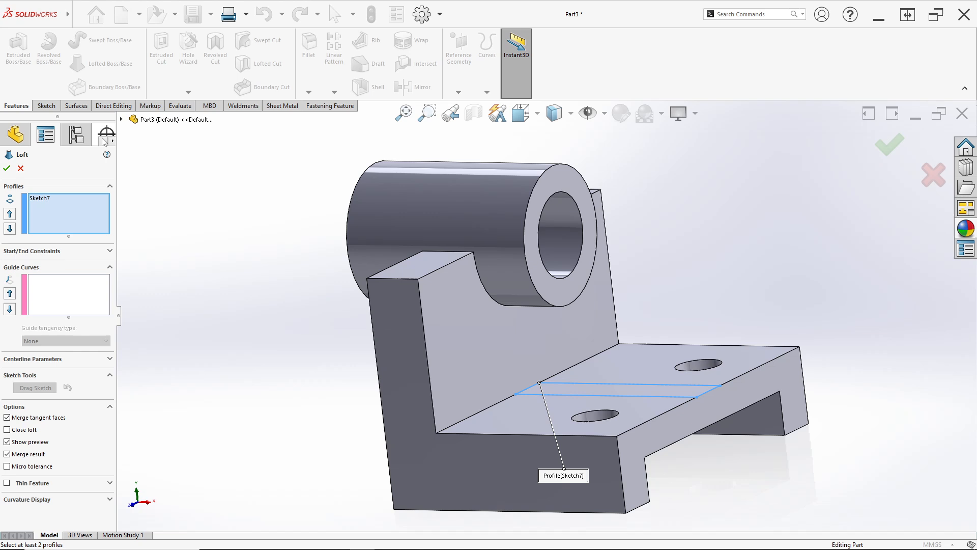
pyautogui.rightClick(51, 206)
pyautogui.click(75, 210)
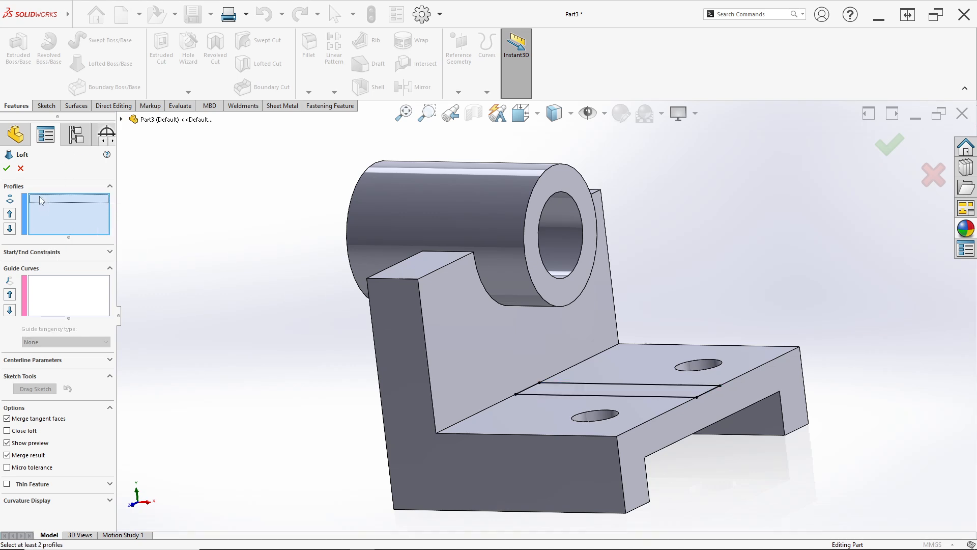
pyautogui.moveTo(248, 251); pyautogui.dragTo(25, 247, button='middle')
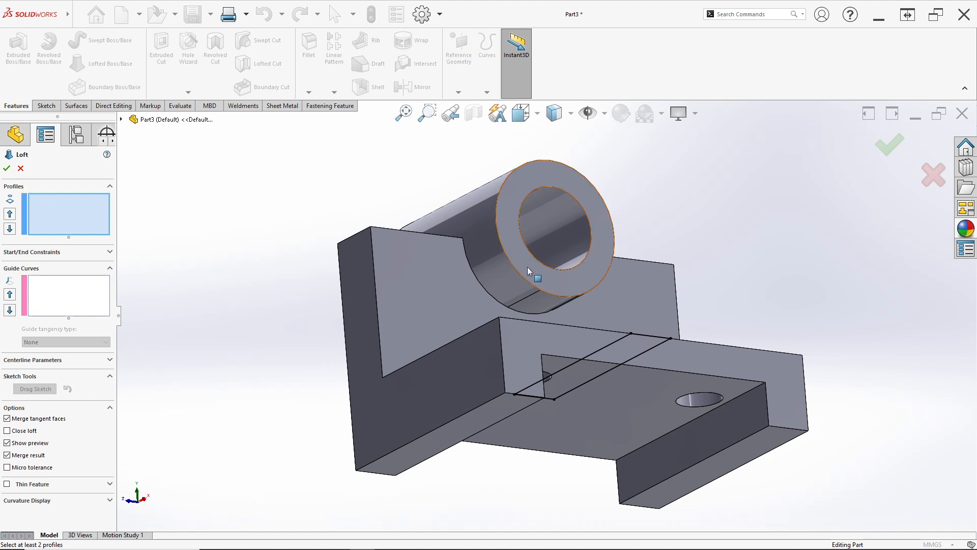
pyautogui.scroll(-3, 543, 306)
pyautogui.click(533, 300)
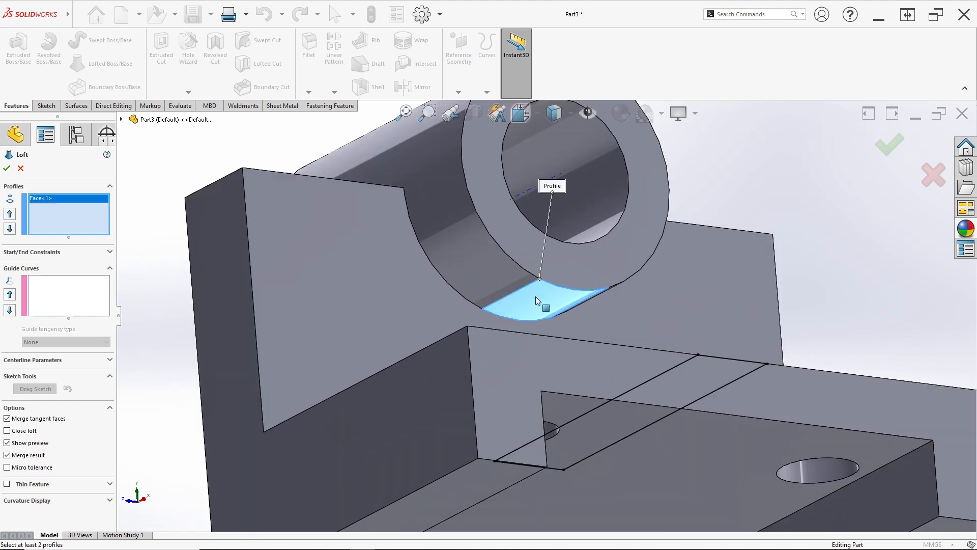
pyautogui.moveTo(538, 298); pyautogui.dragTo(554, 453, button='middle')
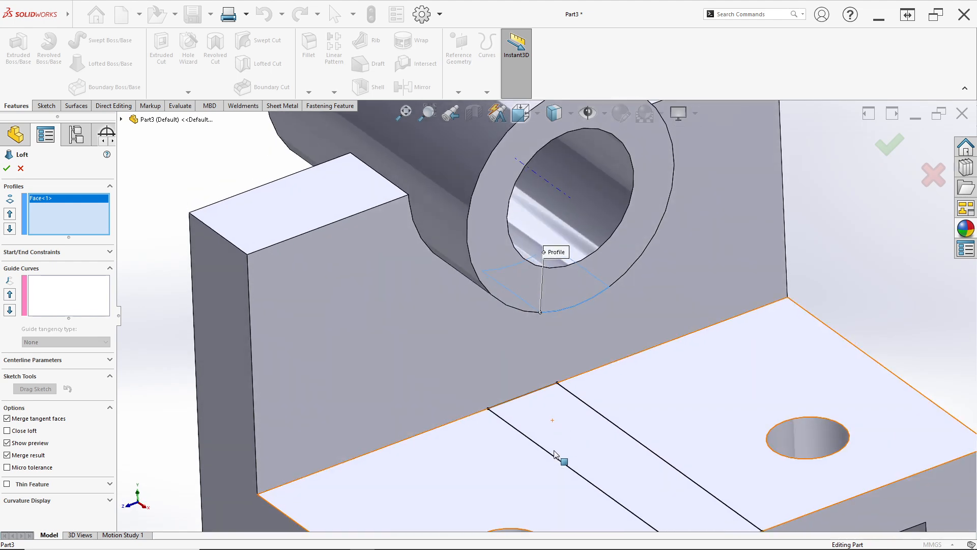
pyautogui.click(558, 462)
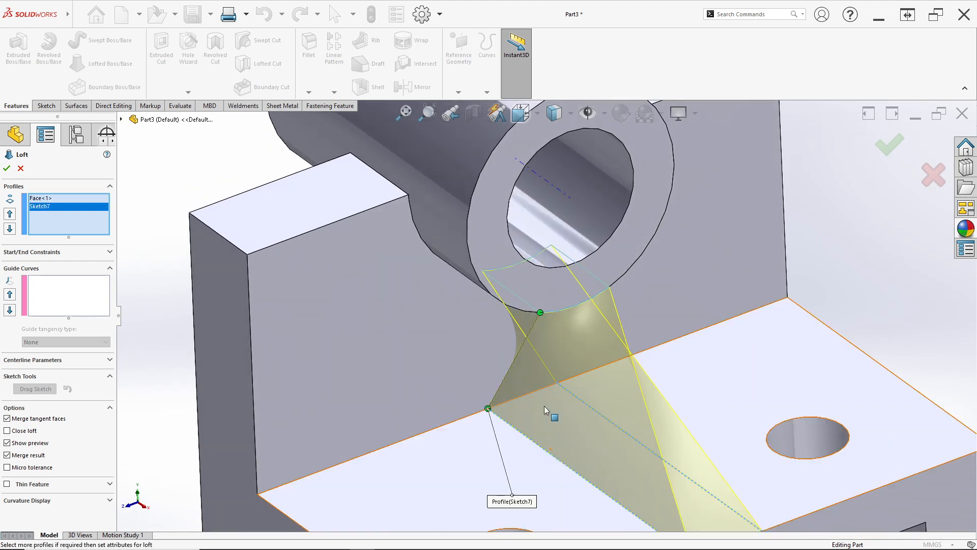
# Move the loft connector on the base rectangle from the wall-side corner to the matching corner at the base's outer edge
pyautogui.moveTo(549, 407)
pyautogui.mouseDown(button='middle')
pyautogui.moveTo(623, 342)
pyautogui.moveTo(591, 390)
pyautogui.moveTo(572, 310)
pyautogui.mouseUp(button='middle')
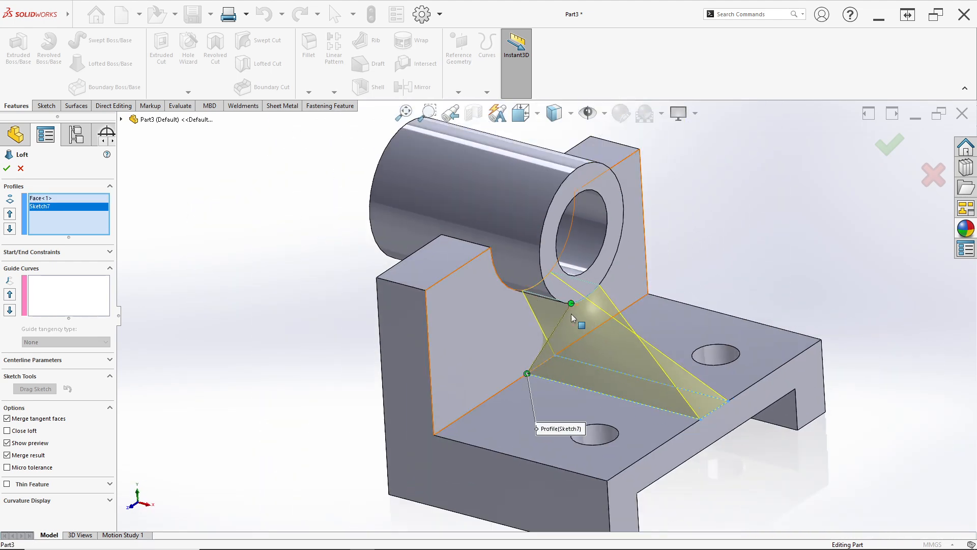
pyautogui.scroll(-2, 569, 311)
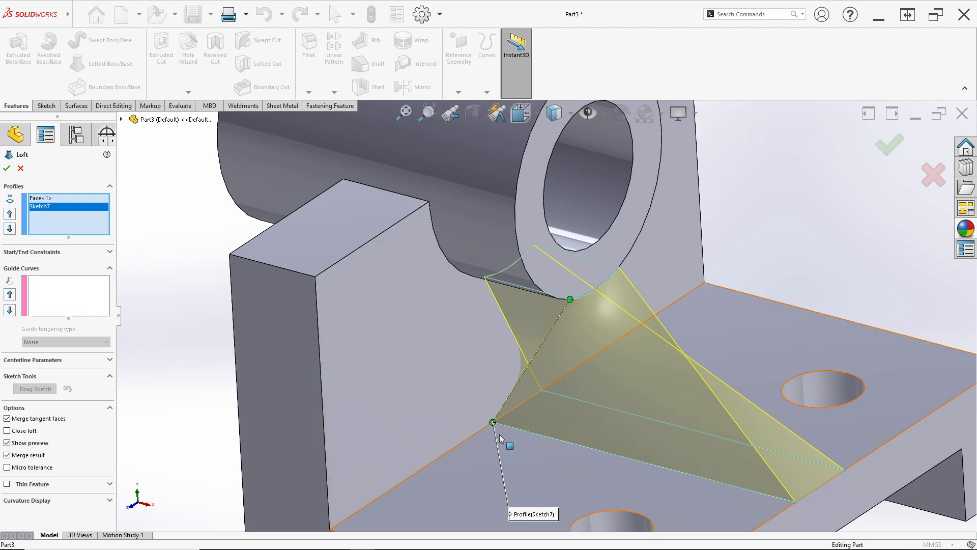
pyautogui.moveTo(493, 422); pyautogui.dragTo(503, 427)
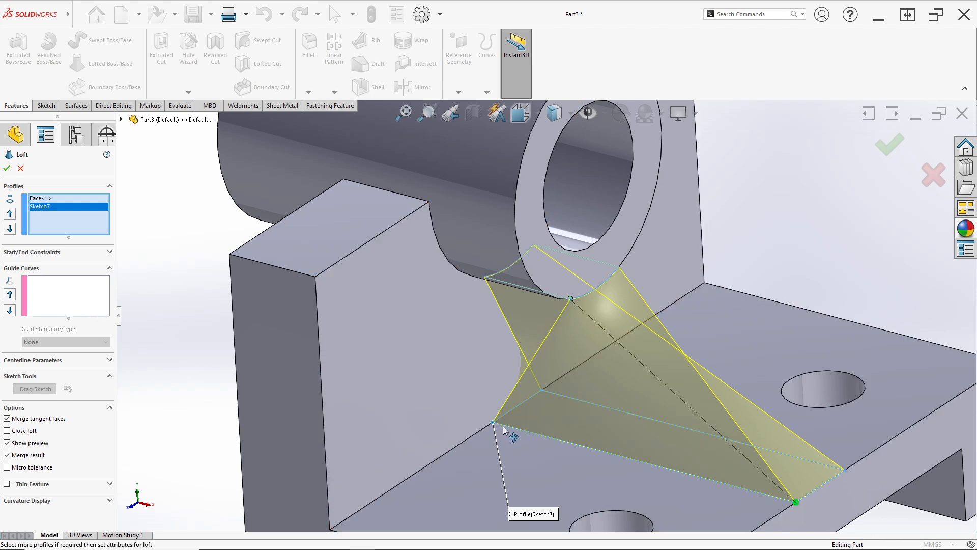
pyautogui.moveTo(571, 441); pyautogui.dragTo(572, 441)
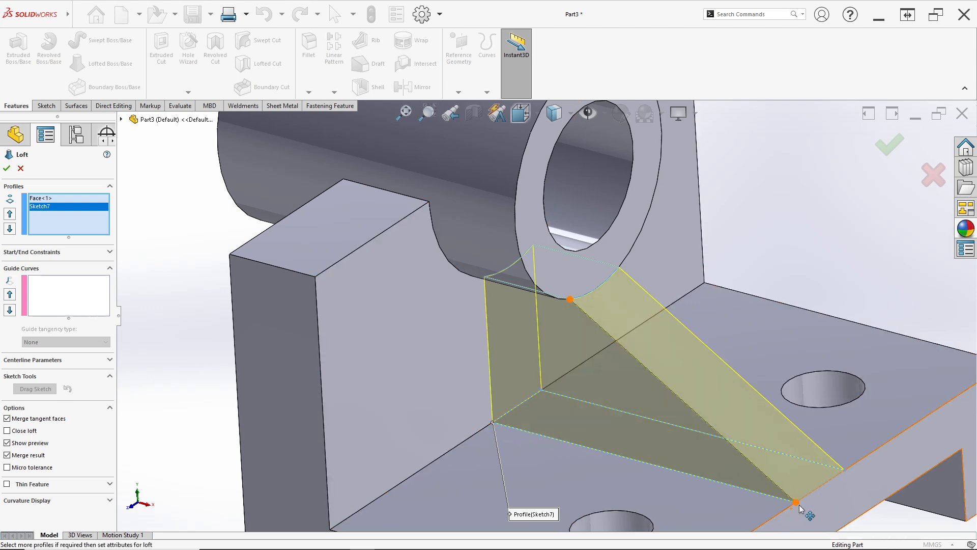
# Check the connector alignment in the loft preview and finish the supporting rib with Merge result enabled
pyautogui.scroll(3, 789, 498)
pyautogui.moveTo(699, 430); pyautogui.dragTo(712, 440, button='middle')
pyautogui.scroll(-2, 693, 422)
pyautogui.scroll(-2, 694, 427)
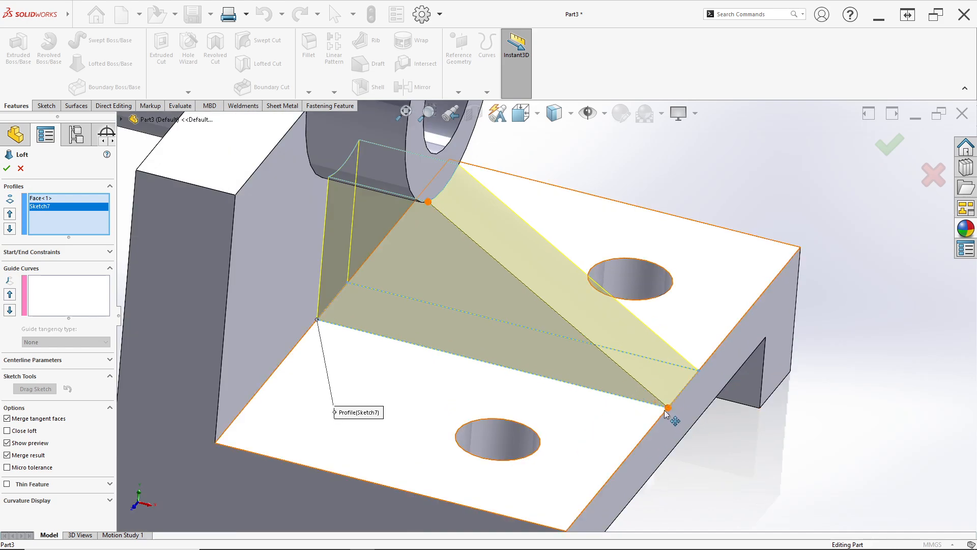
pyautogui.moveTo(636, 407); pyautogui.dragTo(517, 358, button='middle')
pyautogui.scroll(4, 491, 344)
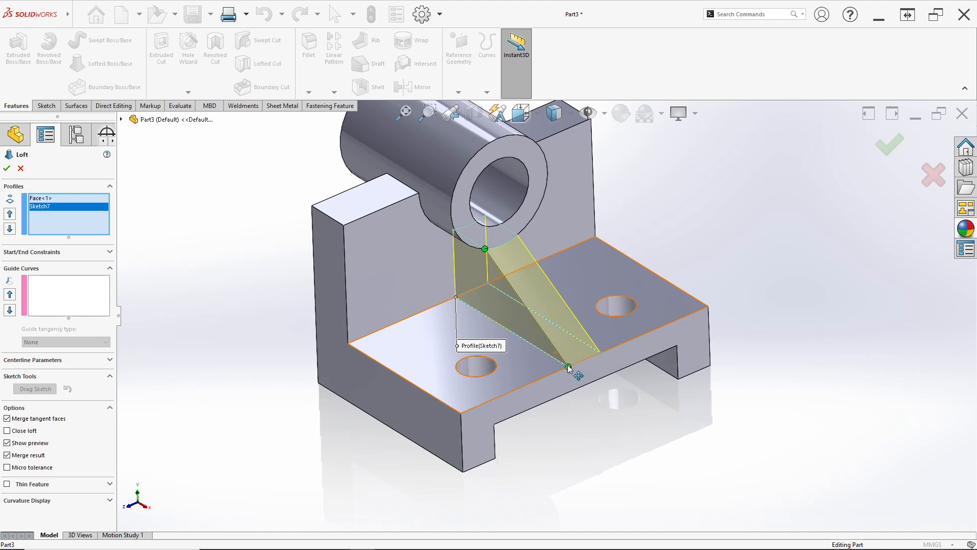
pyautogui.moveTo(568, 367); pyautogui.dragTo(469, 308)
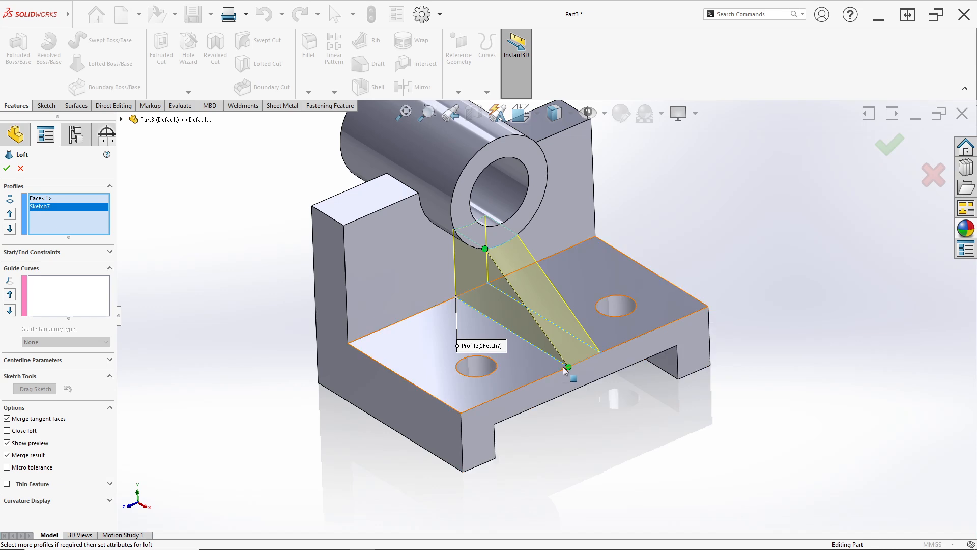
pyautogui.scroll(-3, 570, 371)
pyautogui.scroll(3, 540, 341)
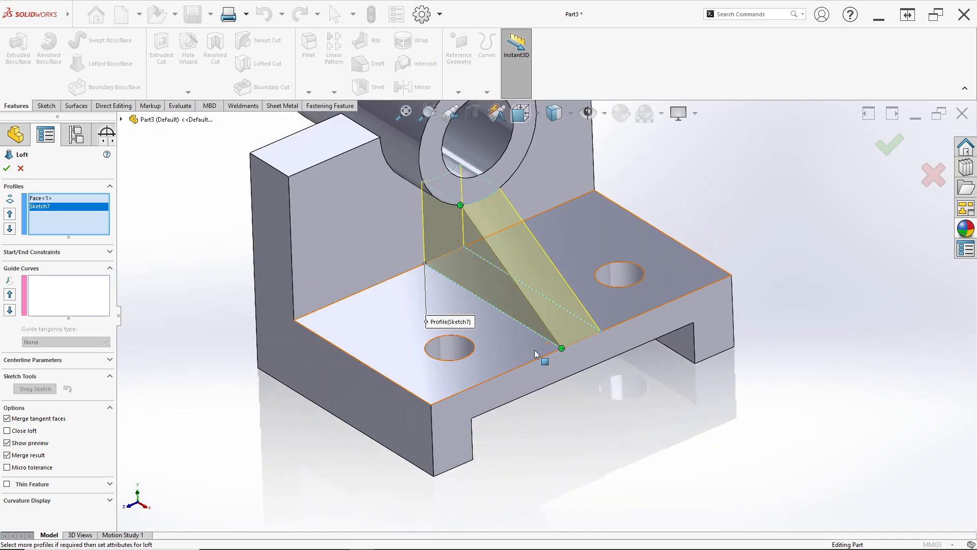
pyautogui.click(7, 168)
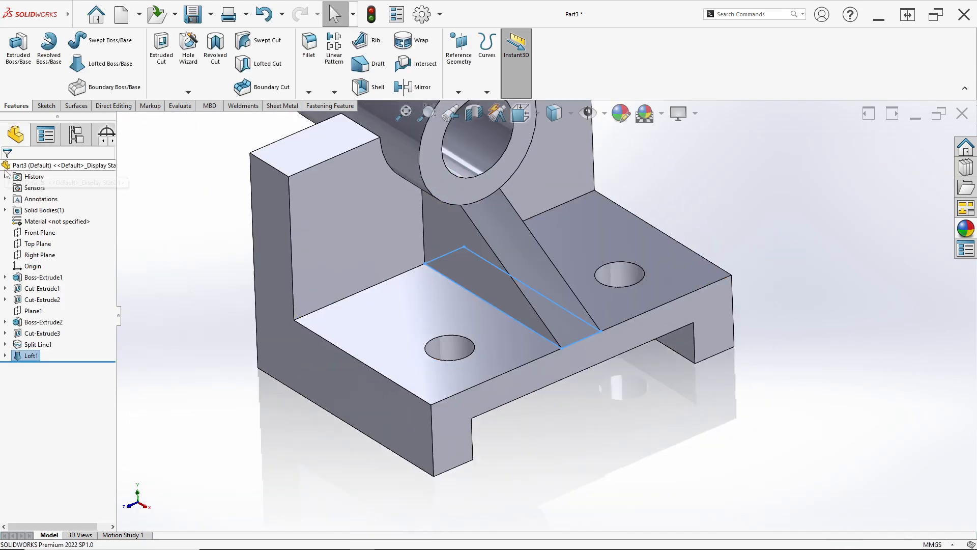
# Show the bracket in isometric view and apply a grey colour from the standard palette to the whole part
pyautogui.moveTo(652, 239); pyautogui.dragTo(623, 306, button='middle')
pyautogui.moveTo(515, 293); pyautogui.dragTo(423, 361, button='middle')
pyautogui.scroll(5, 494, 296)
pyautogui.press('space')
pyautogui.click(347, 350)
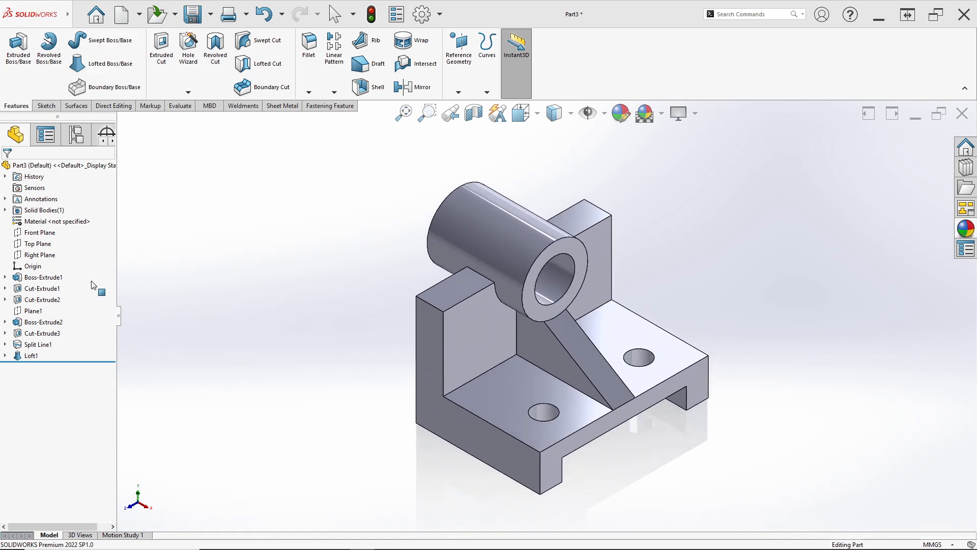
pyautogui.moveTo(9, 375); pyautogui.dragTo(9, 375)
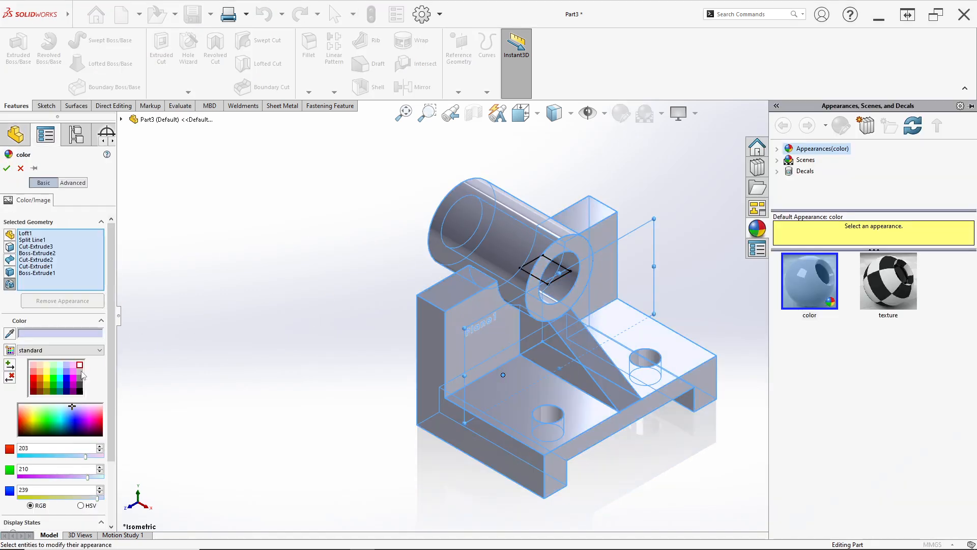
pyautogui.click(80, 371)
pyautogui.click(8, 168)
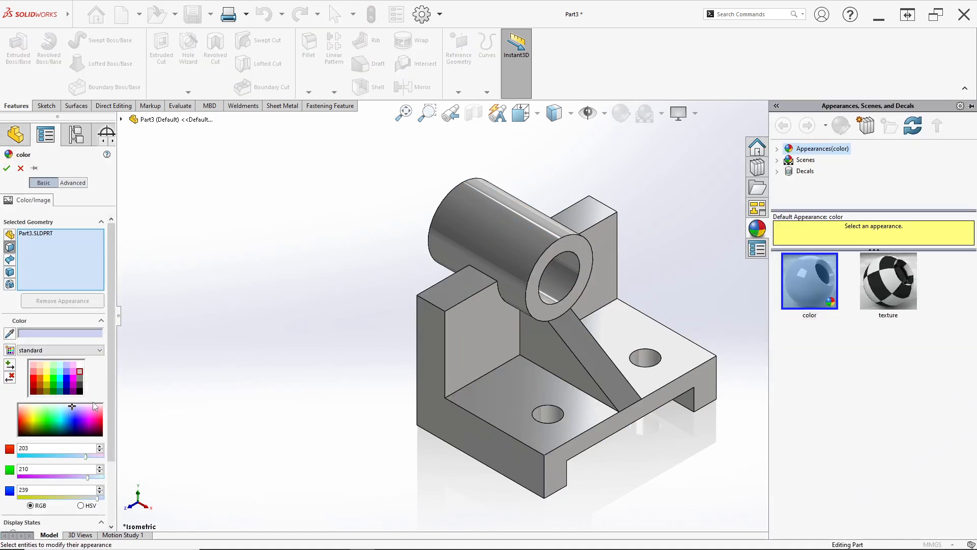
# Apply white (RGB 255, 255, 255) to the inner faces of the cylinder bore and the two base holes
pyautogui.click(80, 365)
pyautogui.click(557, 280)
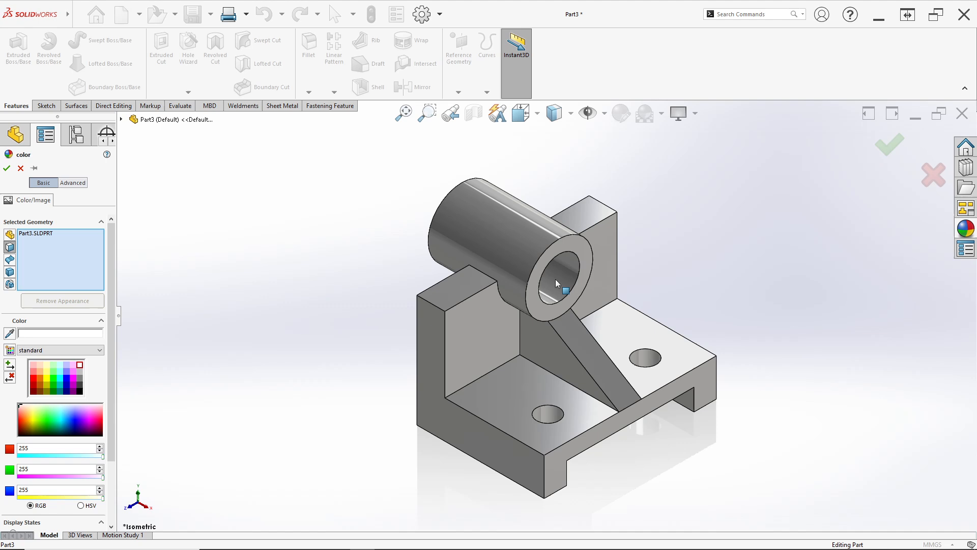
pyautogui.click(555, 410)
pyautogui.click(645, 362)
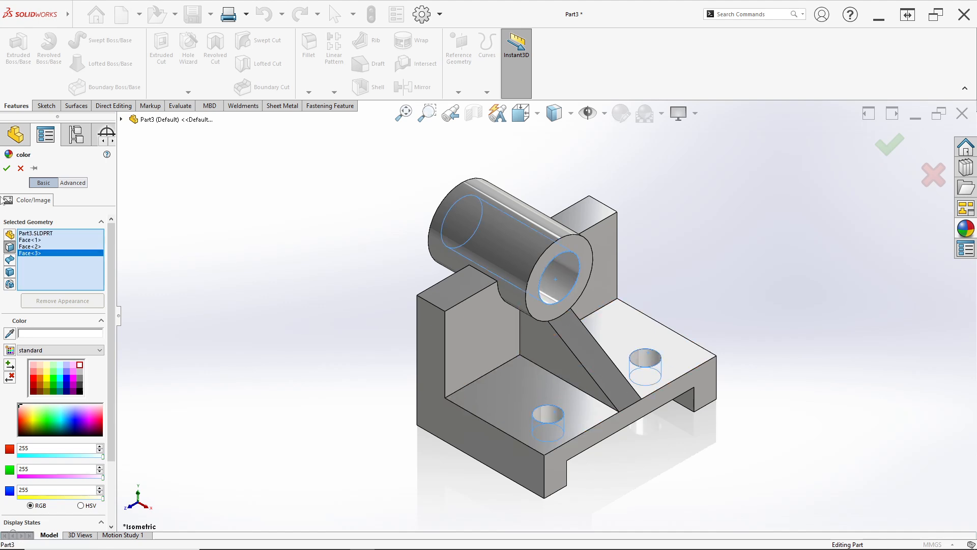
pyautogui.click(4, 169)
# Compare the finished bracket with the reference drawing, then inspect it from other angles and in isometric view
pyautogui.keyDown('ctrl'); pyautogui.moveTo(370, 365); pyautogui.dragTo(251, 361, button='middle'); pyautogui.keyUp('ctrl')
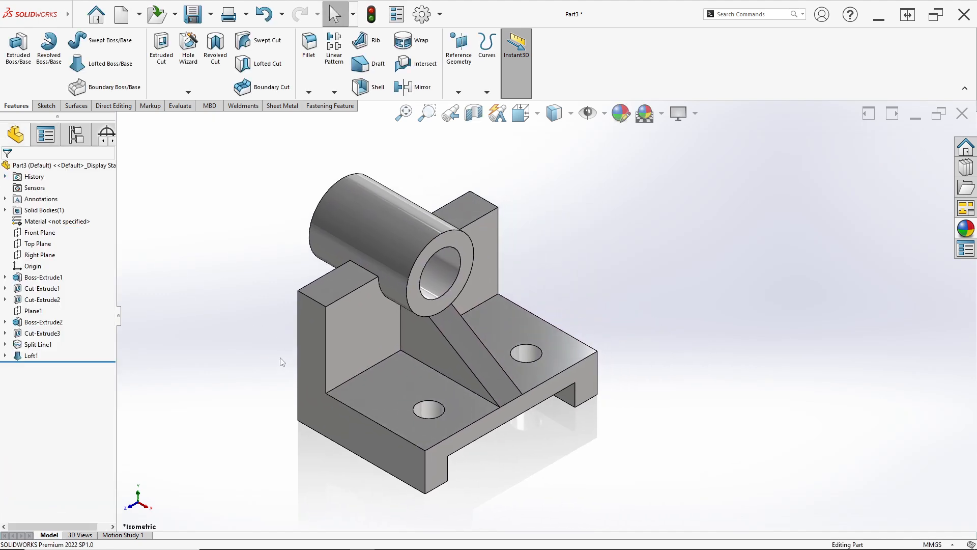
pyautogui.scroll(-1, 476, 357)
pyautogui.scroll(1, 526, 355)
pyautogui.scroll(-2, 466, 334)
pyautogui.hotkey('alt', 'Tab')
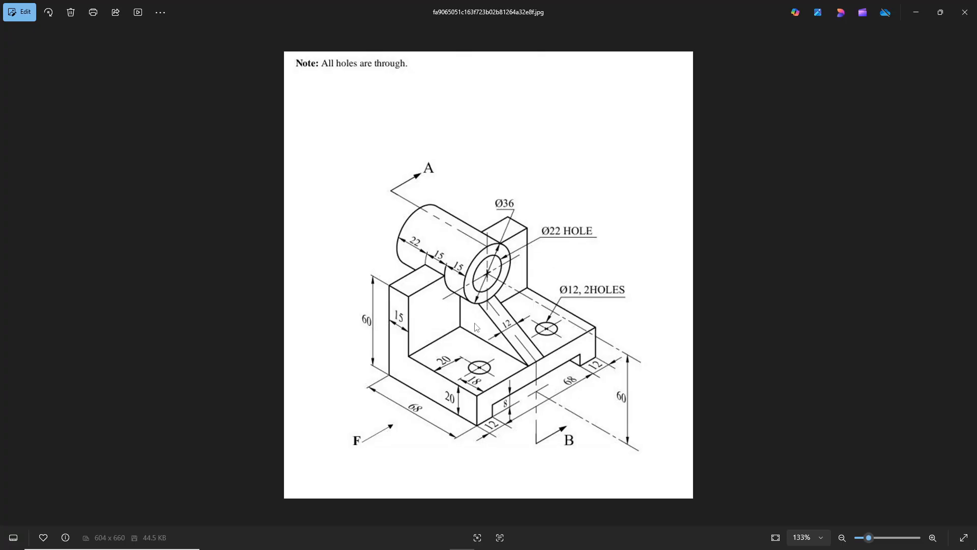
pyautogui.hotkey('alt', 'Tab')
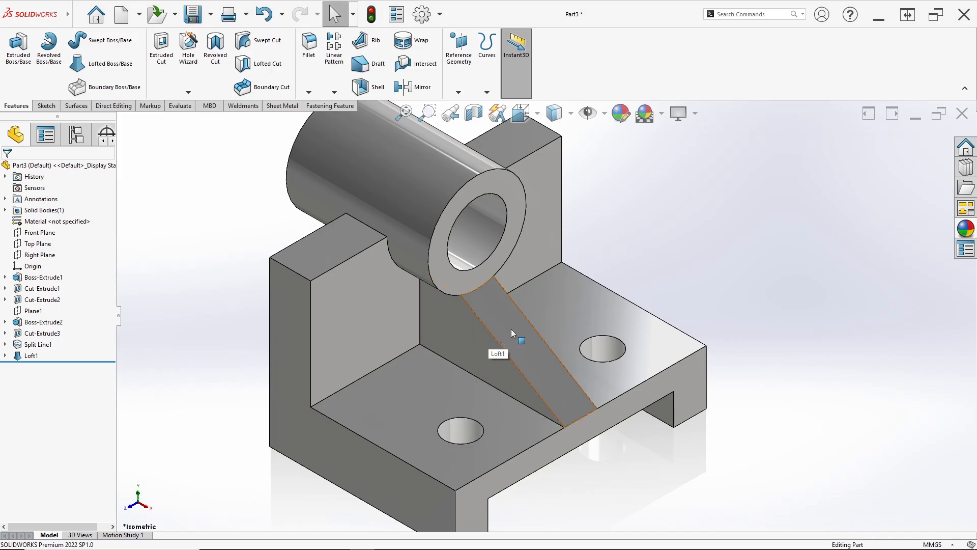
pyautogui.moveTo(511, 329); pyautogui.dragTo(554, 367, button='middle')
pyautogui.press('space')
pyautogui.click(471, 337)
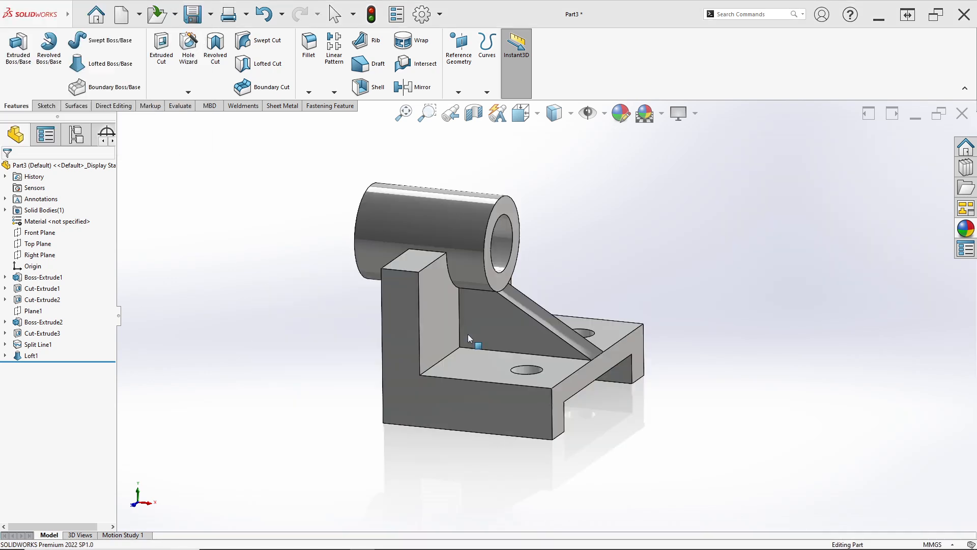
pyautogui.scroll(-2, 557, 309)
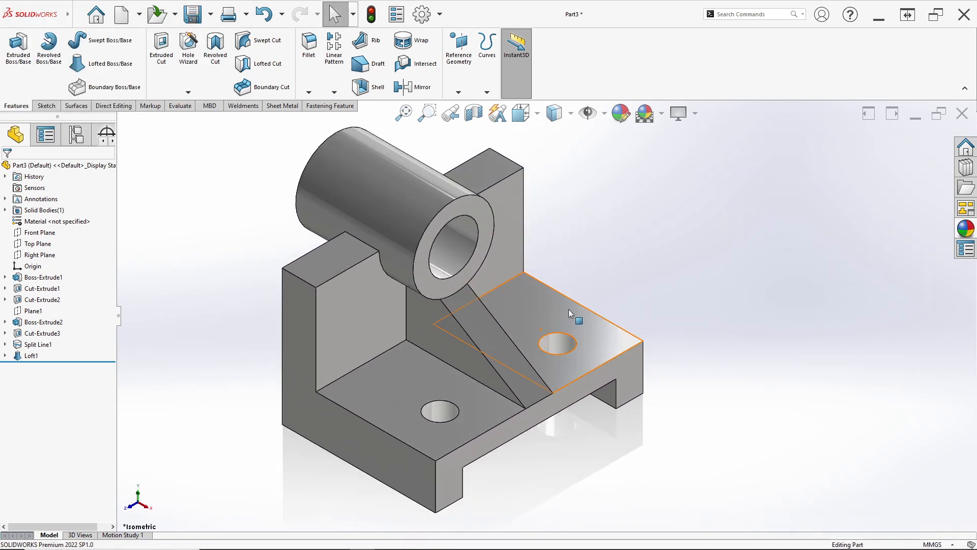
pyautogui.scroll(2, 553, 334)
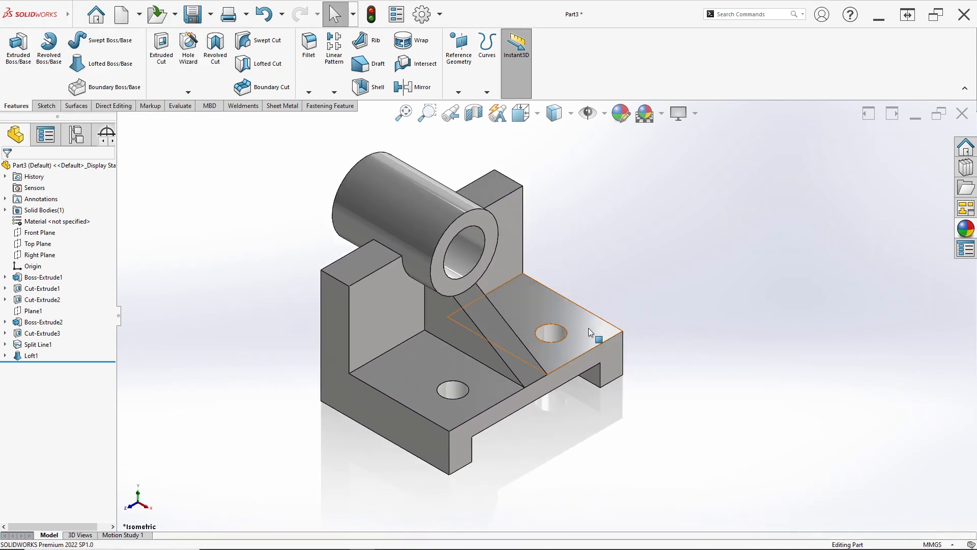